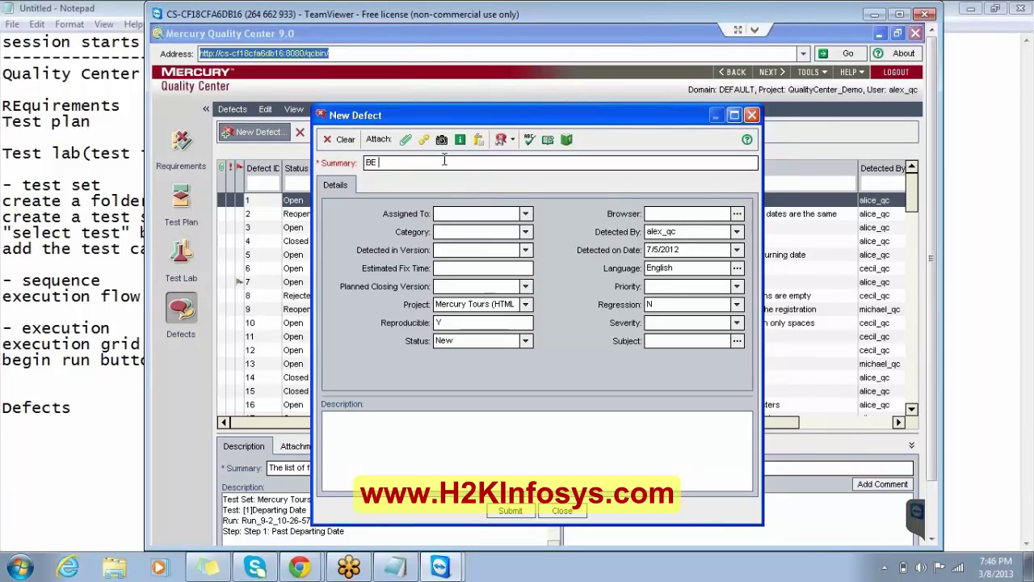
# Enter 'BE Rates- Rates option does not appear under Our Services' as the defect summary.
pyautogui.write('Rates- Rates option does not appear un')
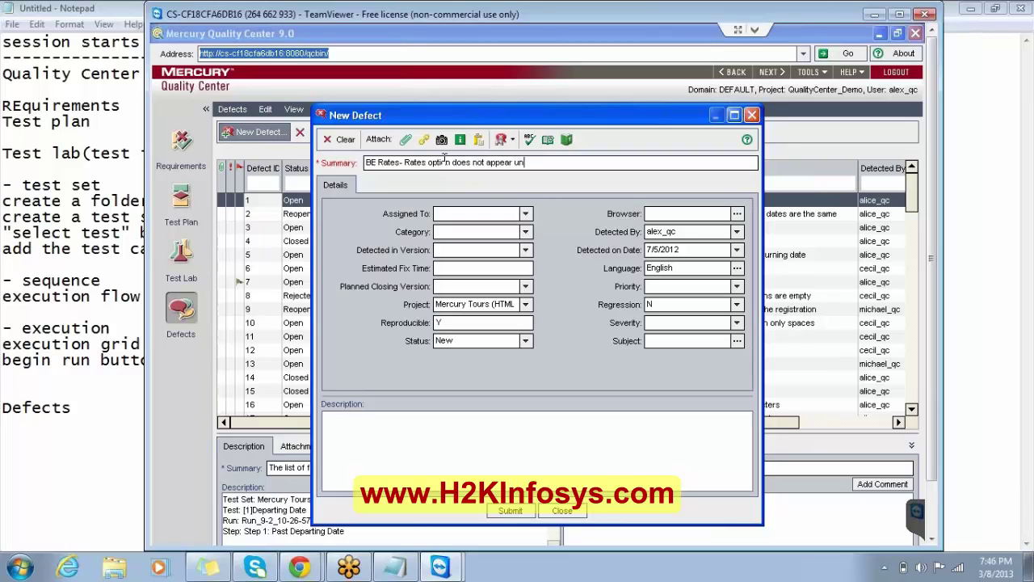
pyautogui.write('der Our Services')
# Assign the new defect to one of the project's testers from the Assigned To list.
pyautogui.click(526, 214)
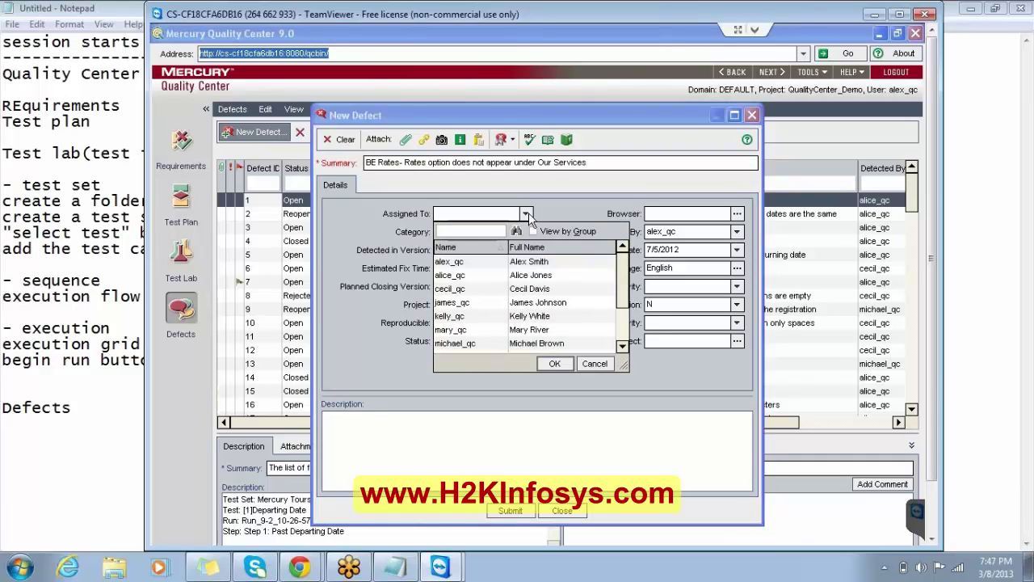
pyautogui.click(456, 305)
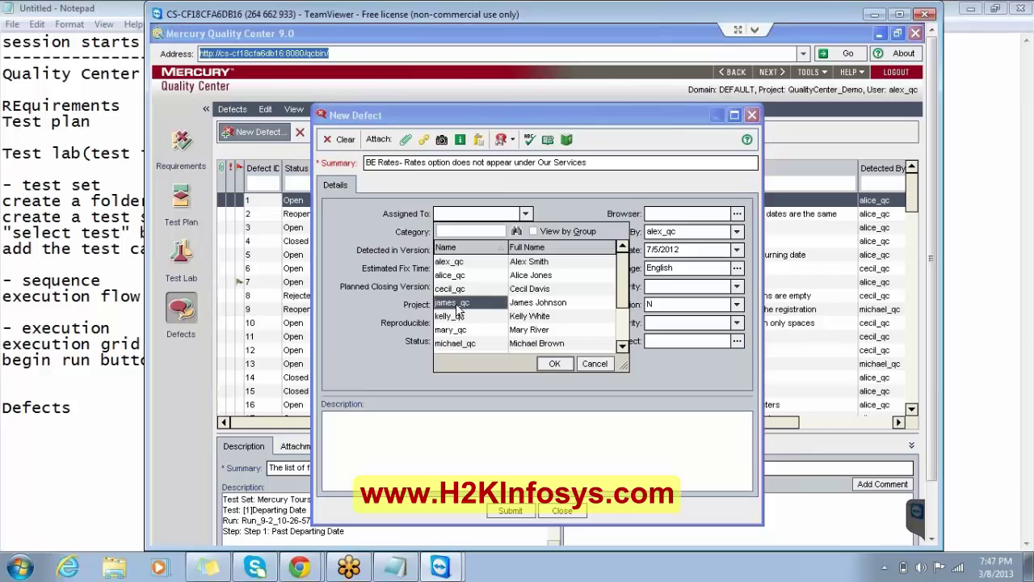
pyautogui.click(555, 363)
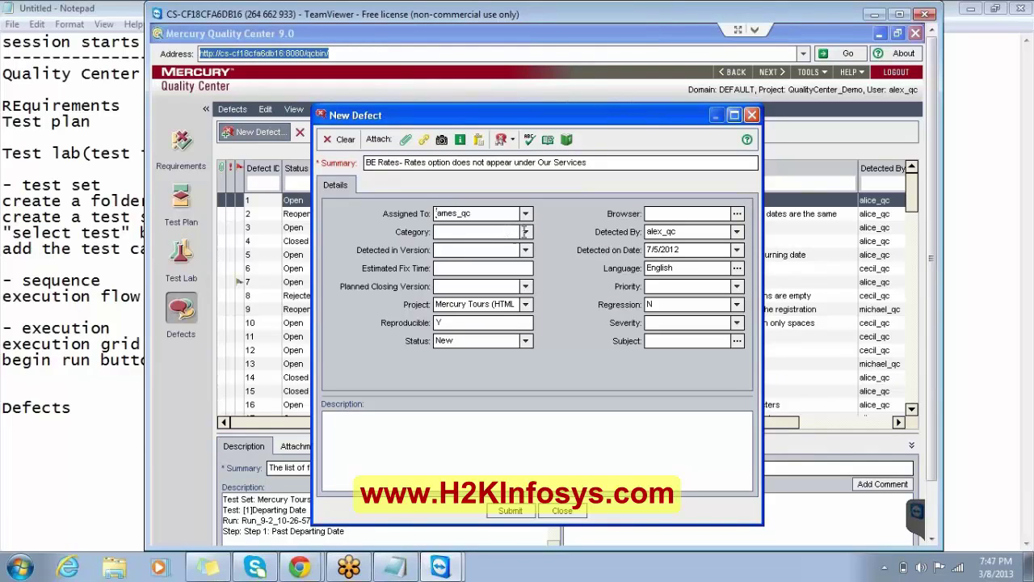
pyautogui.click(525, 231)
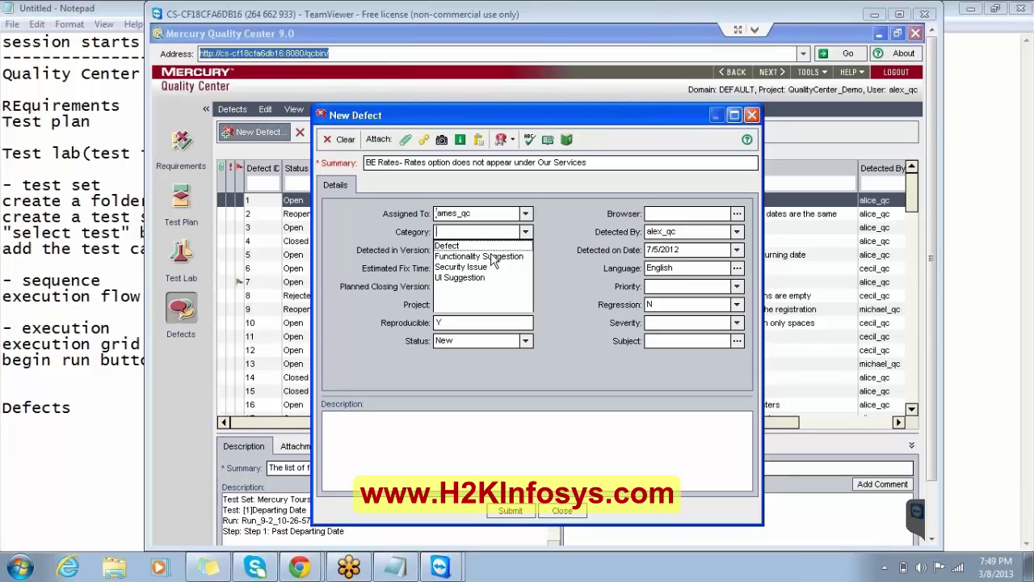
# Choose Defect as the new defect's Category.
pyautogui.click(489, 245)
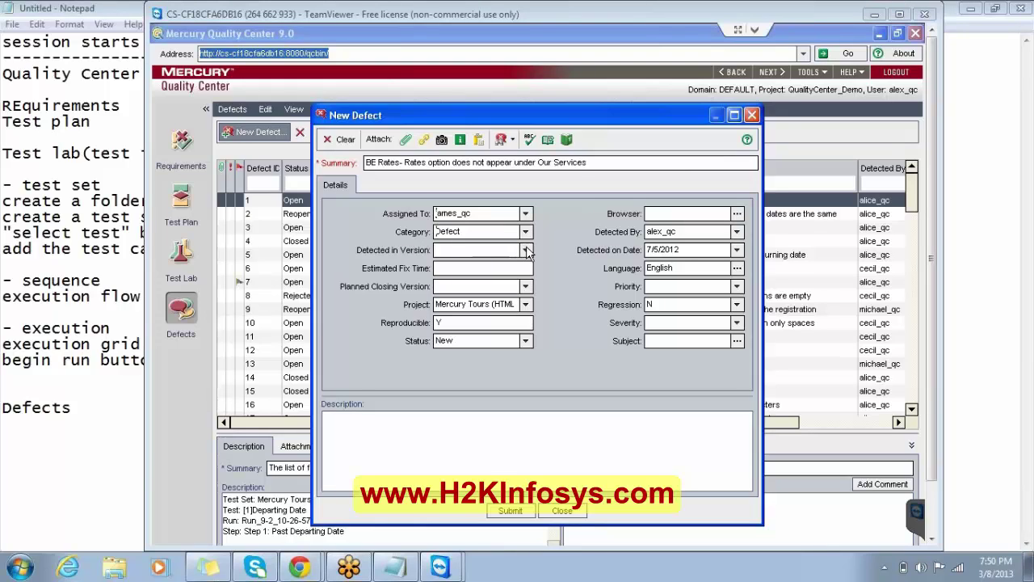
pyautogui.click(526, 233)
pyautogui.click(526, 232)
# Keep Defect as the category and list the Detected in Version choices.
pyautogui.click(525, 231)
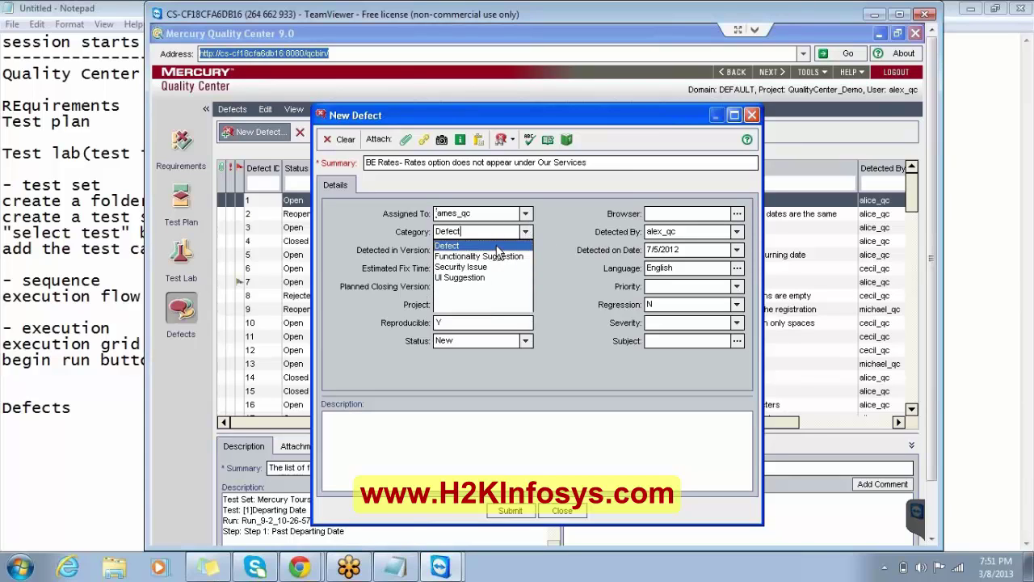
pyautogui.click(497, 244)
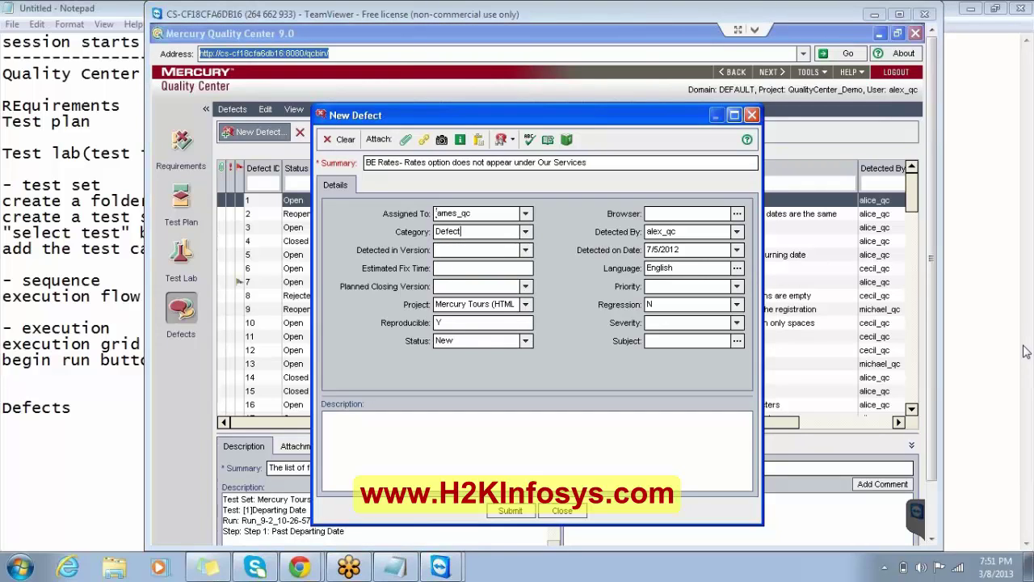
pyautogui.click(526, 249)
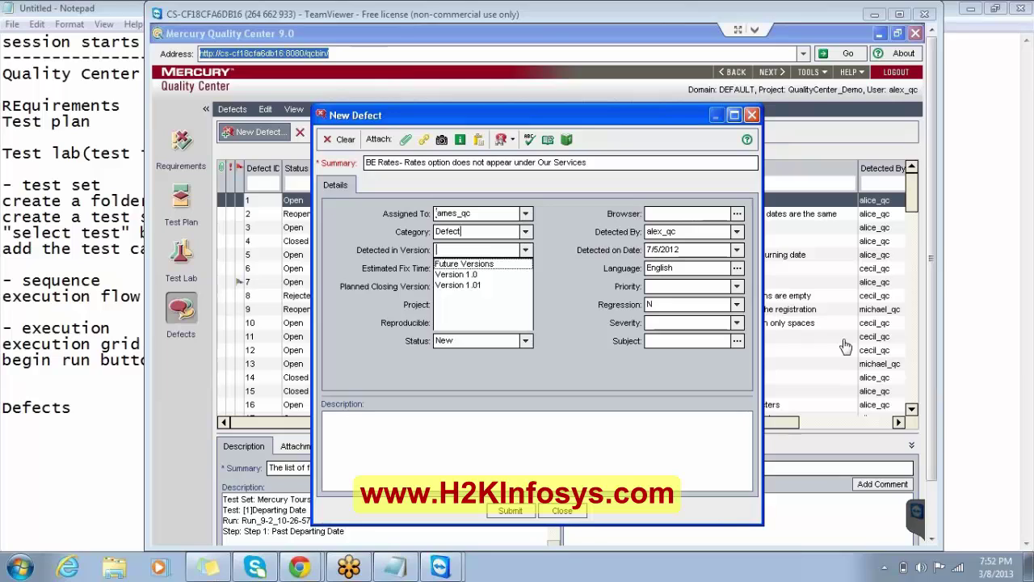
# Close the version choices and select Y in the Reproducible field.
pyautogui.click(461, 289)
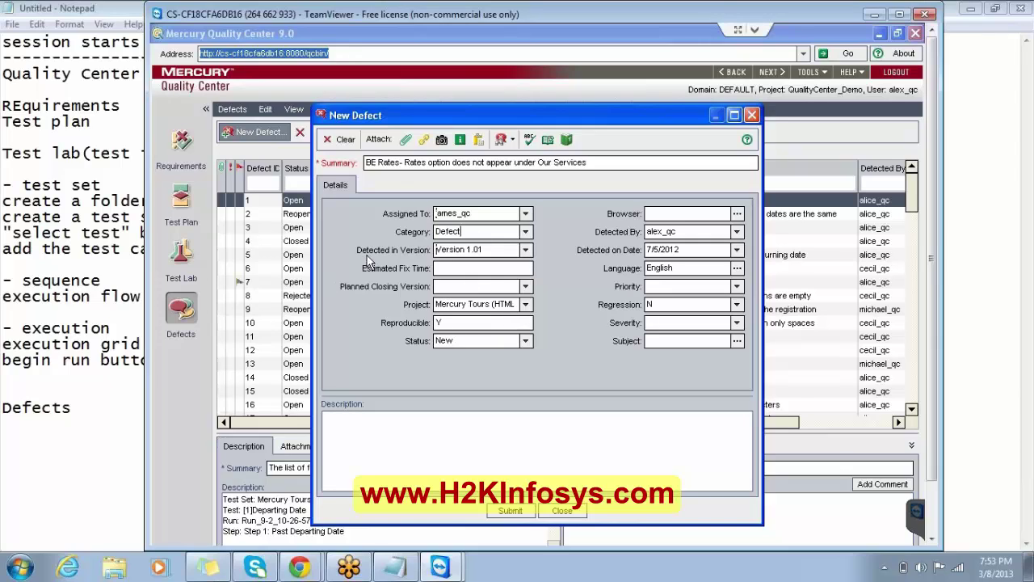
pyautogui.click(514, 321)
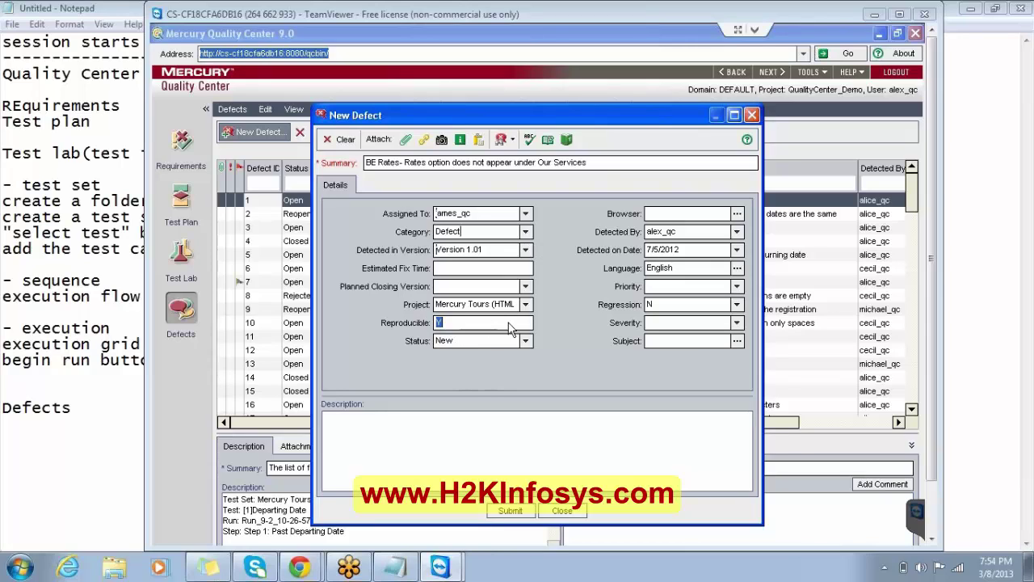
pyautogui.click(439, 322)
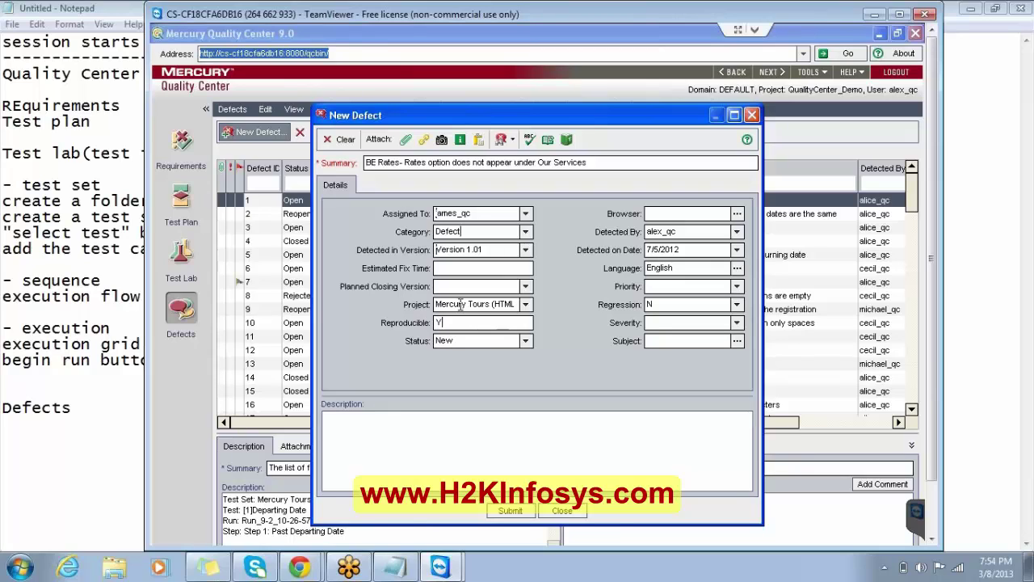
pyautogui.click(525, 341)
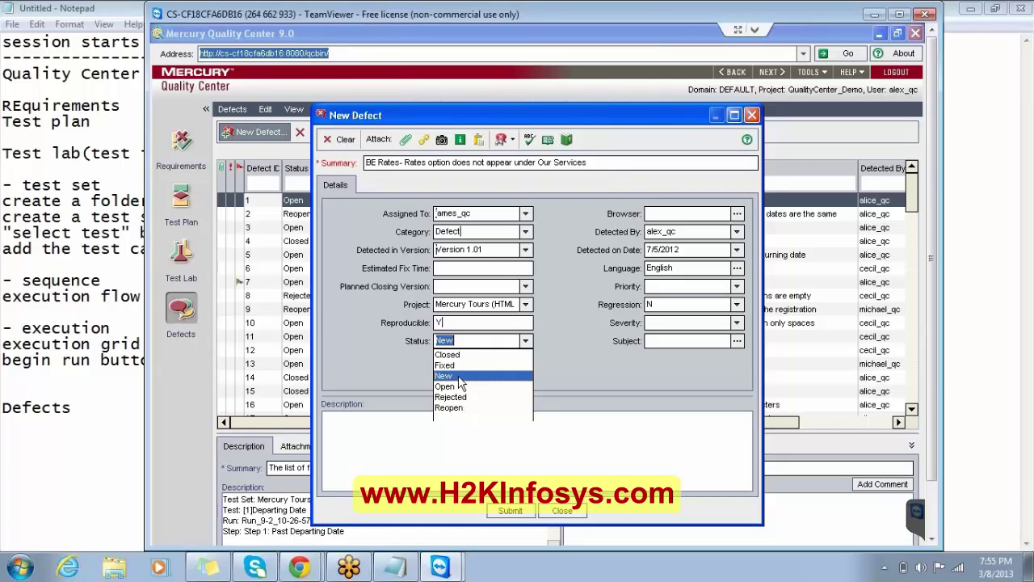
pyautogui.click(458, 376)
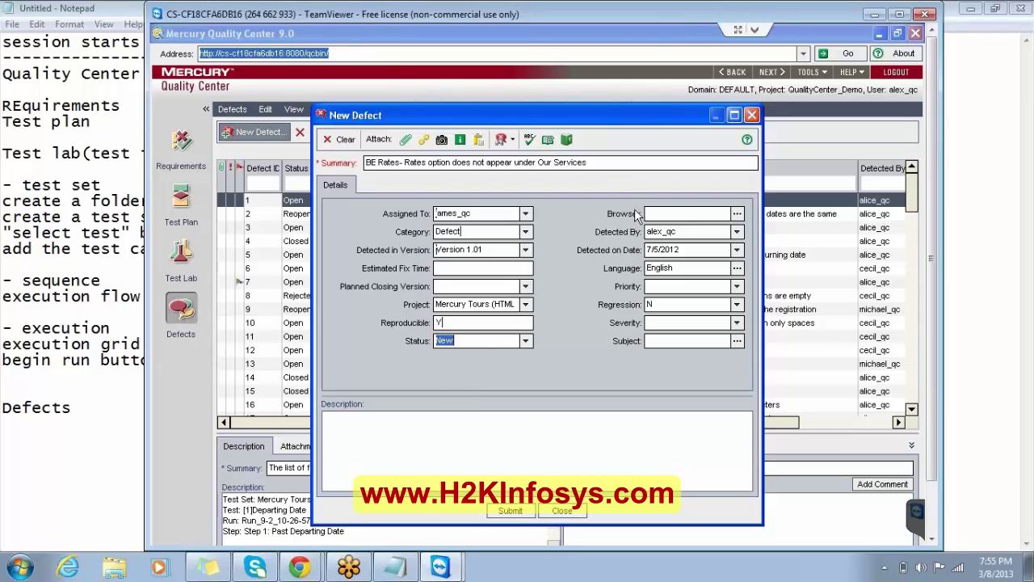
# Set the defect's Browser to Internet Explorer using the browser picker.
pyautogui.click(737, 214)
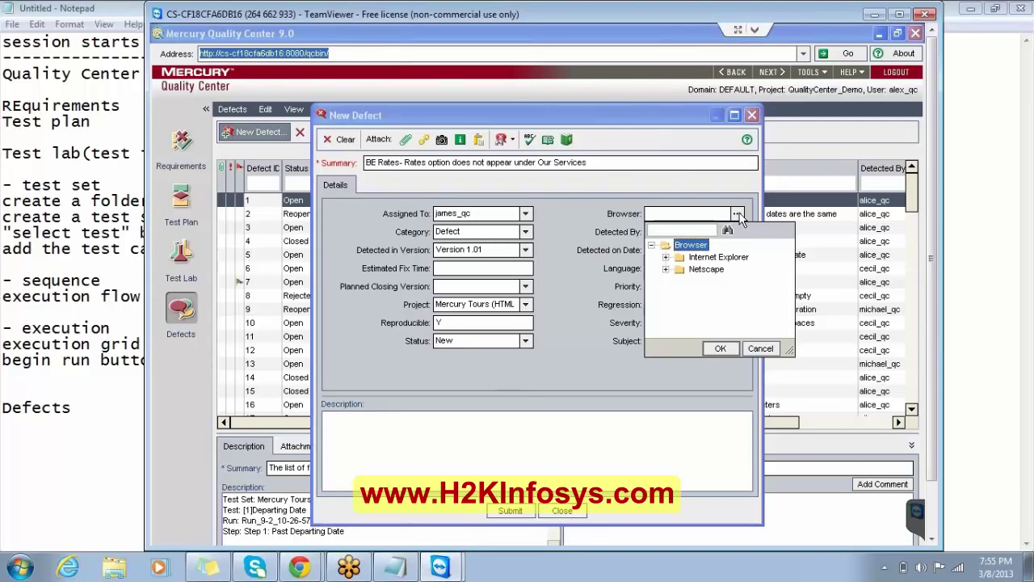
pyautogui.click(734, 259)
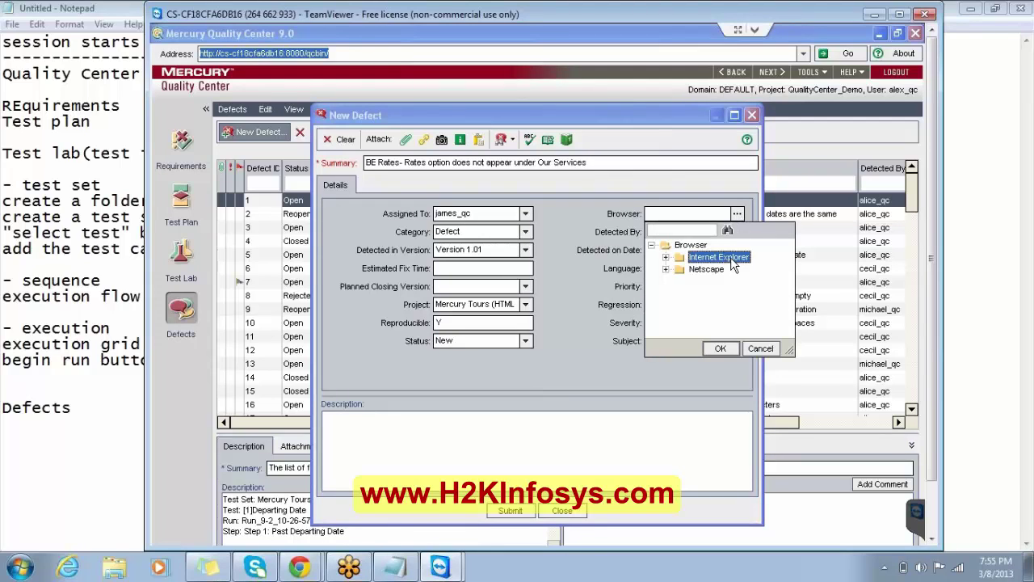
pyautogui.click(719, 349)
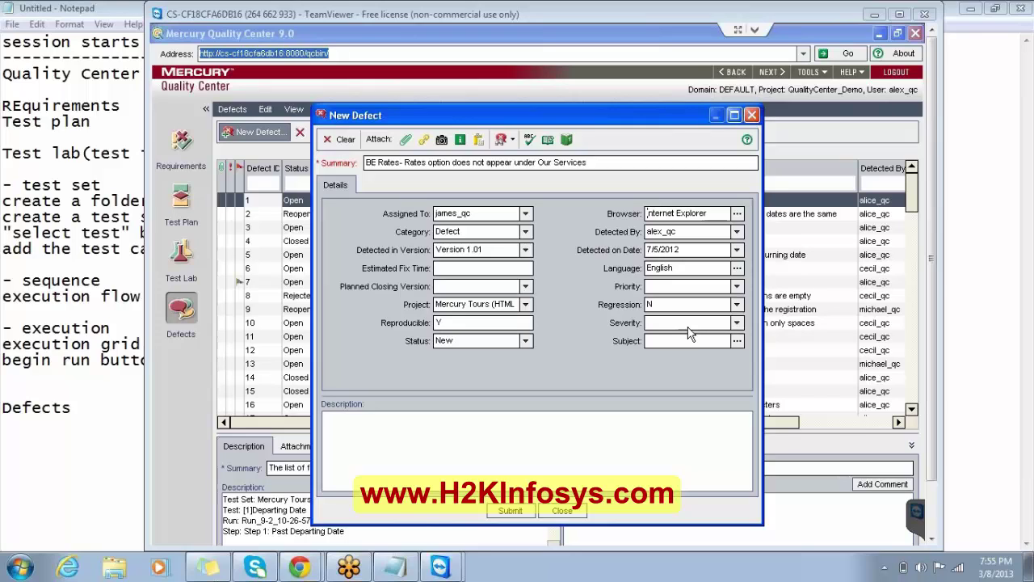
# Write 'prority' and 'seerity' on two separate lines in the Description.
pyautogui.click(632, 433)
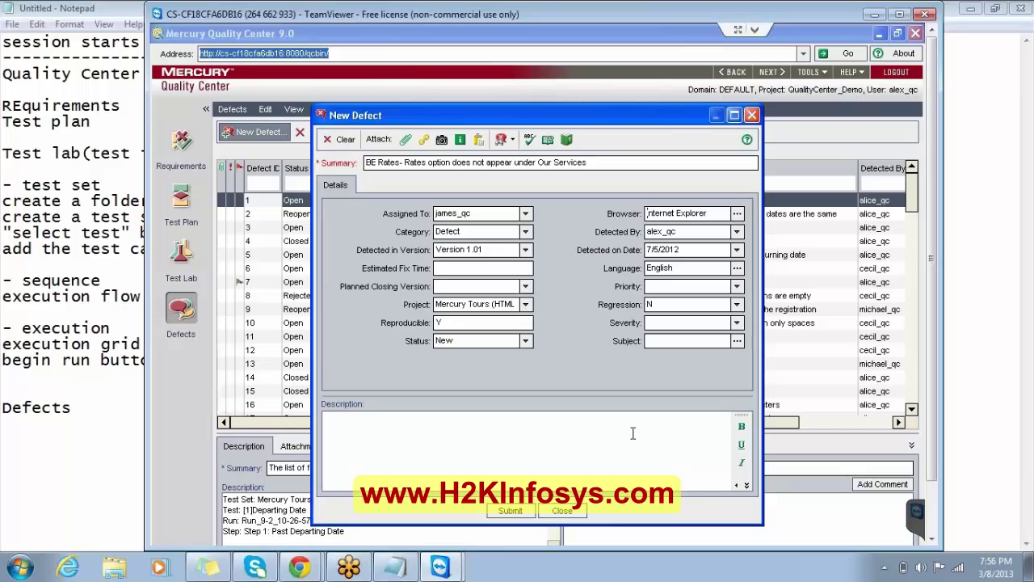
pyautogui.write('prority')
pyautogui.press('Return')
pyautogui.write('seerity')
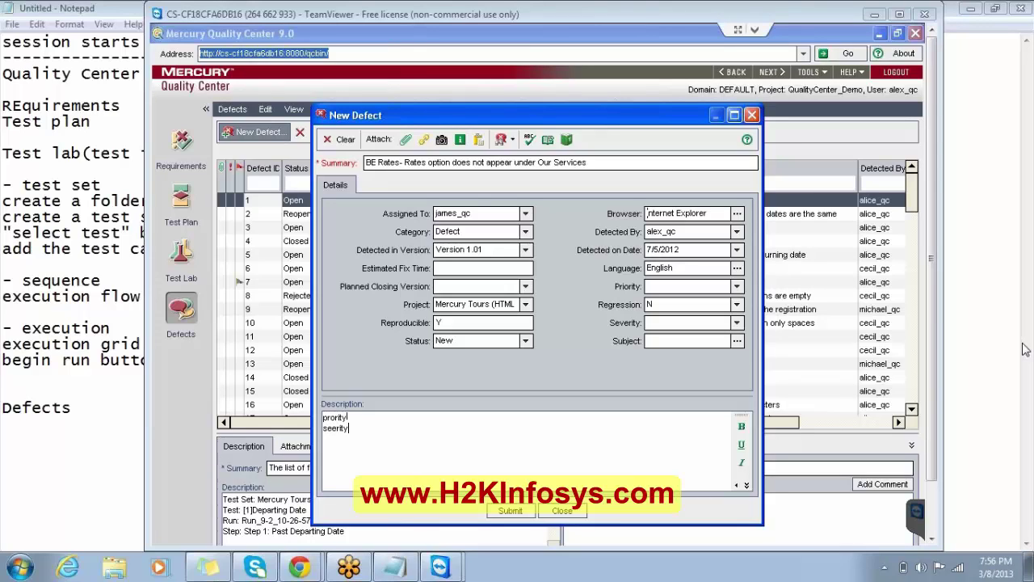
# Extend the lines to 'how quickly it shud be fixed' and 'severity - how much its affecting system'.
pyautogui.click(737, 288)
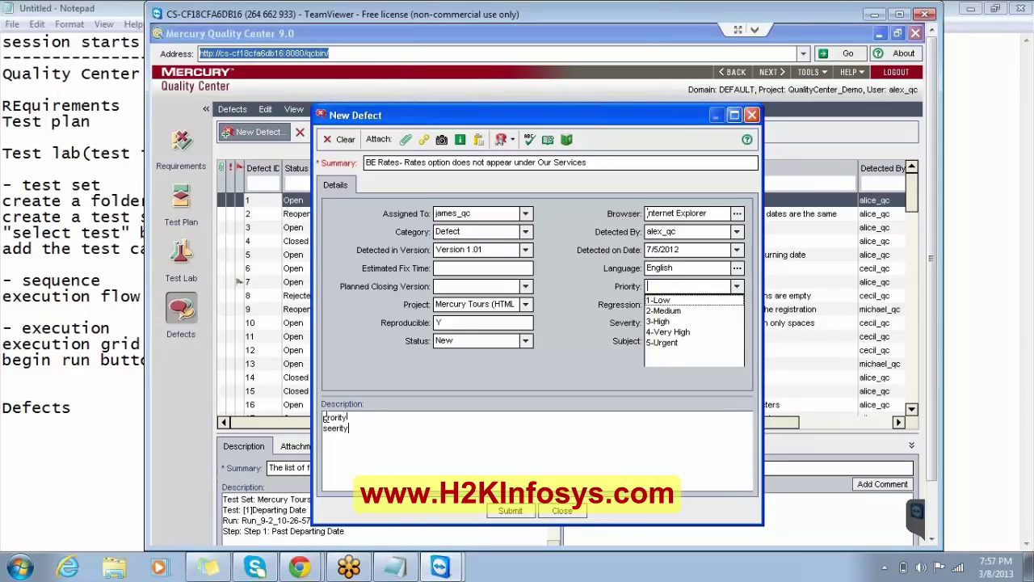
pyautogui.click(348, 417)
pyautogui.write(',')
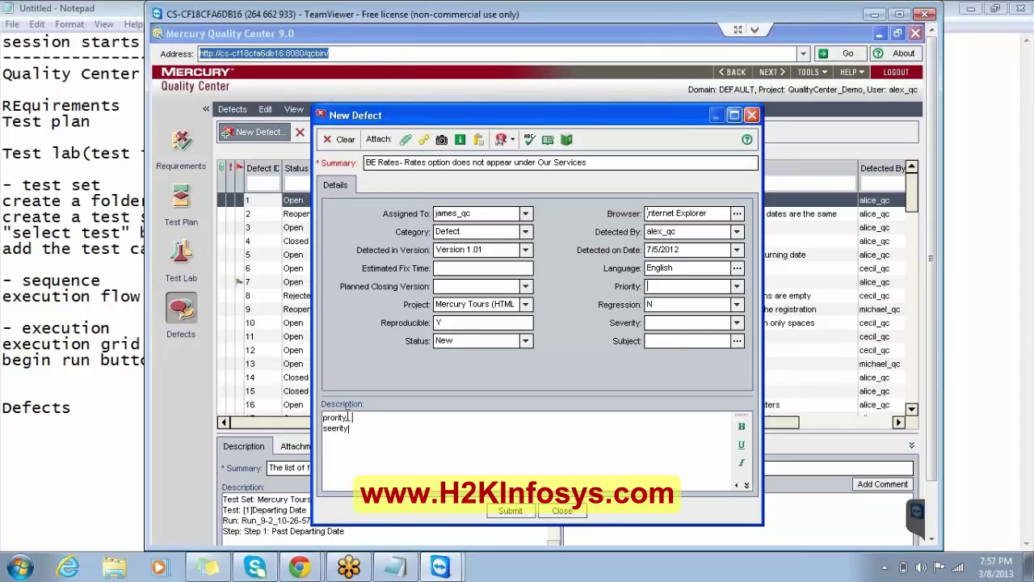
pyautogui.write(' how quickly it shud be fixed')
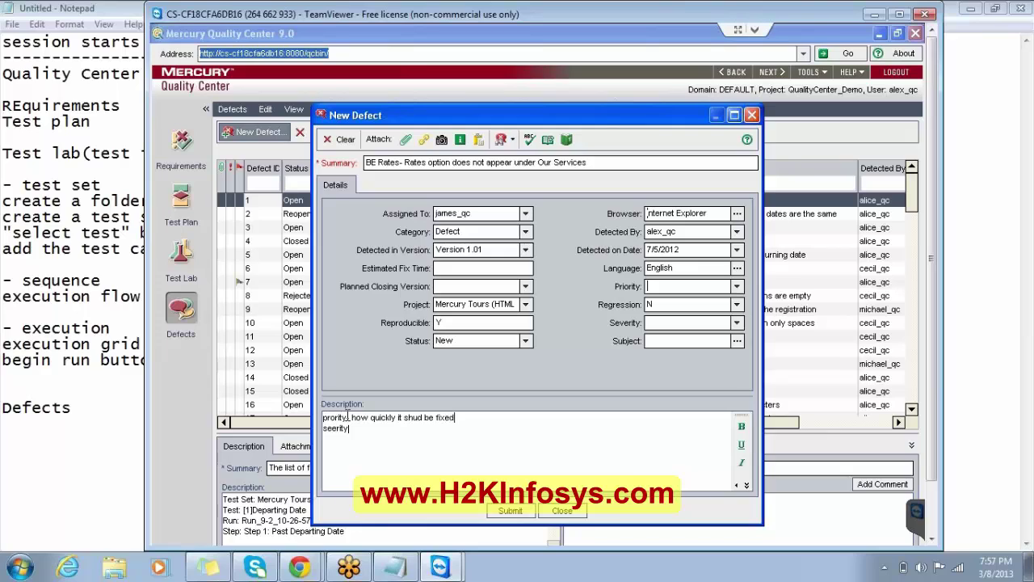
pyautogui.press('Home')
pyautogui.press('Return')
pyautogui.press('BackSpace')
pyautogui.press('Down')
pyautogui.press('Left')
pyautogui.press('Left')
pyautogui.press('Left')
pyautogui.press('Left')
pyautogui.press('Left')
pyautogui.write('verity - how much its affecting')
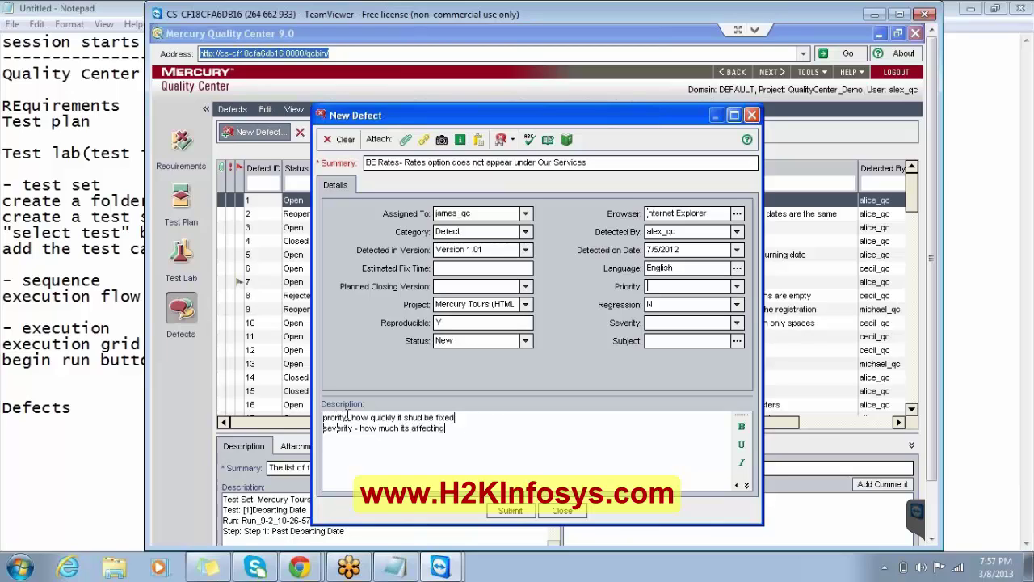
pyautogui.write(' system')
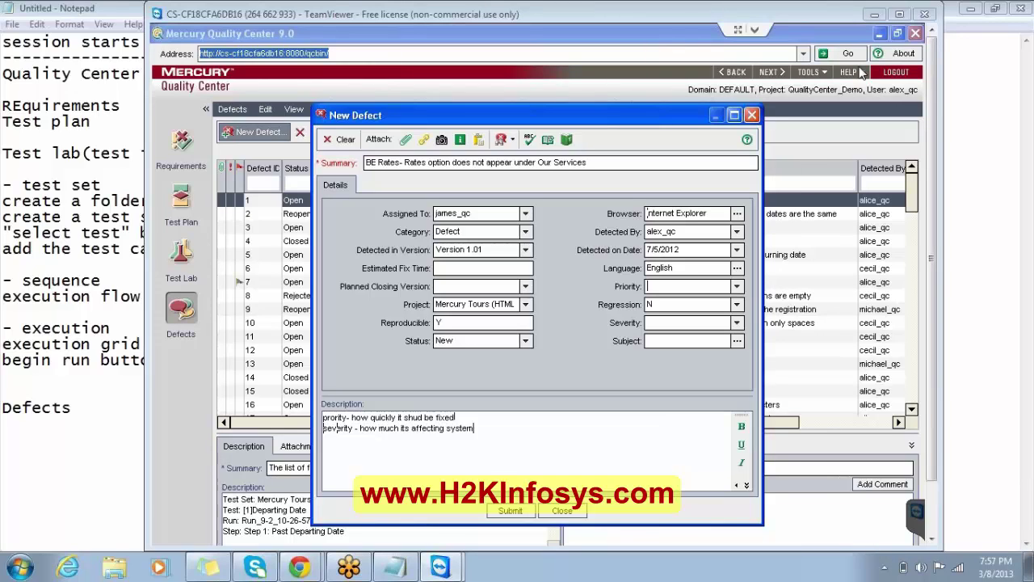
# Set Priority and Severity both to 2-Medium, leaving Regression at N.
pyautogui.click(737, 288)
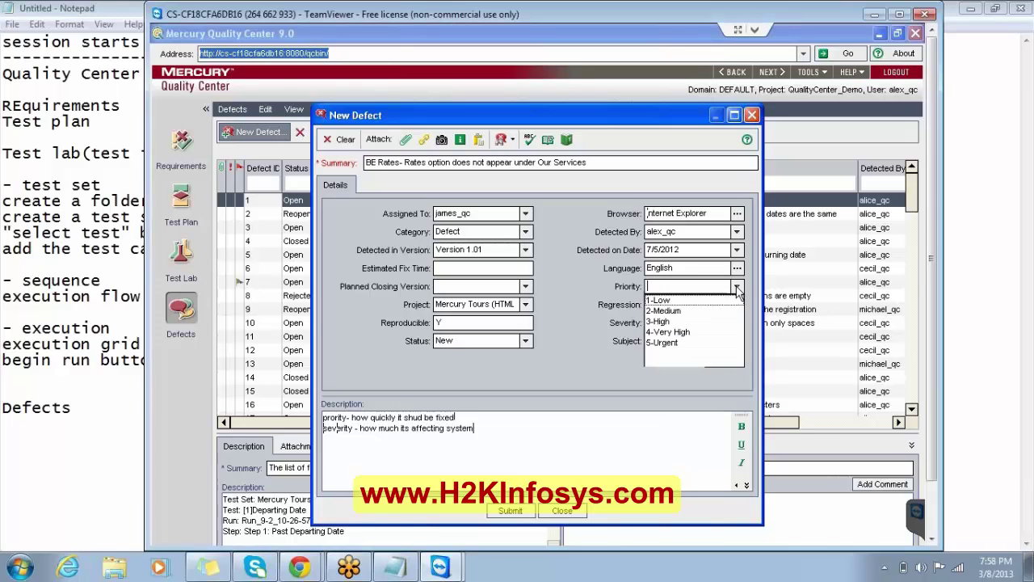
pyautogui.click(689, 311)
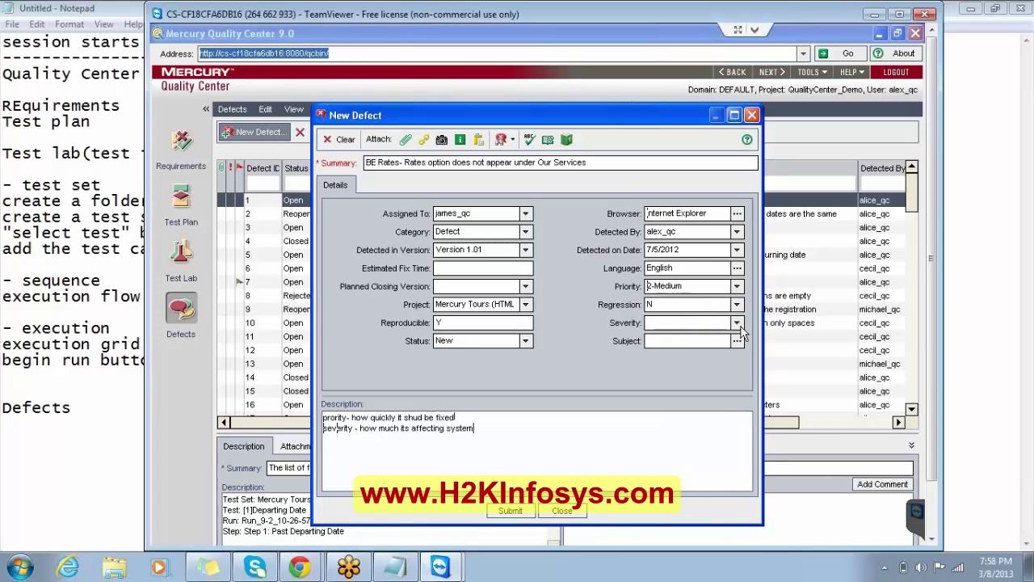
pyautogui.click(737, 322)
pyautogui.click(681, 345)
pyautogui.click(736, 306)
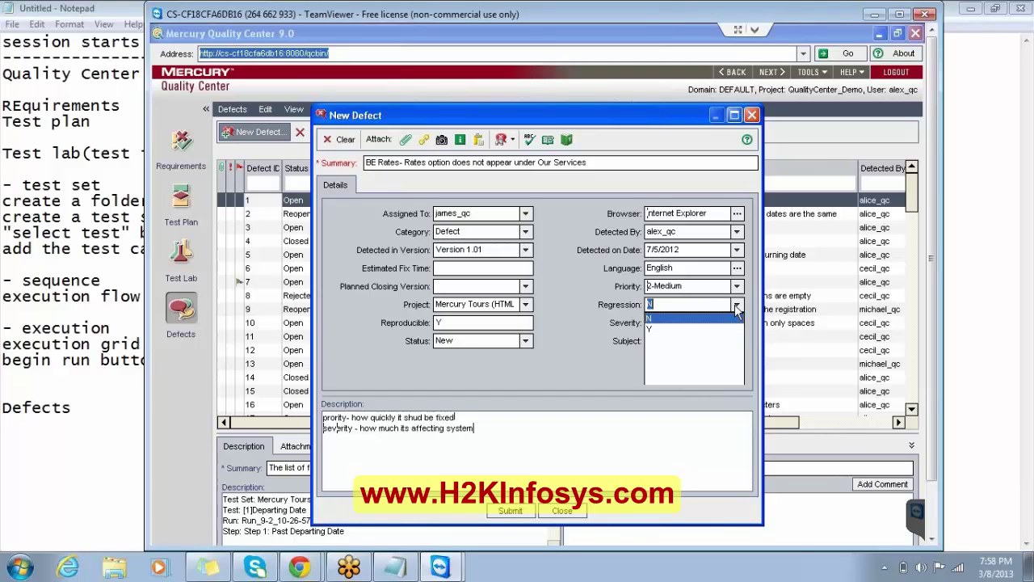
pyautogui.click(737, 307)
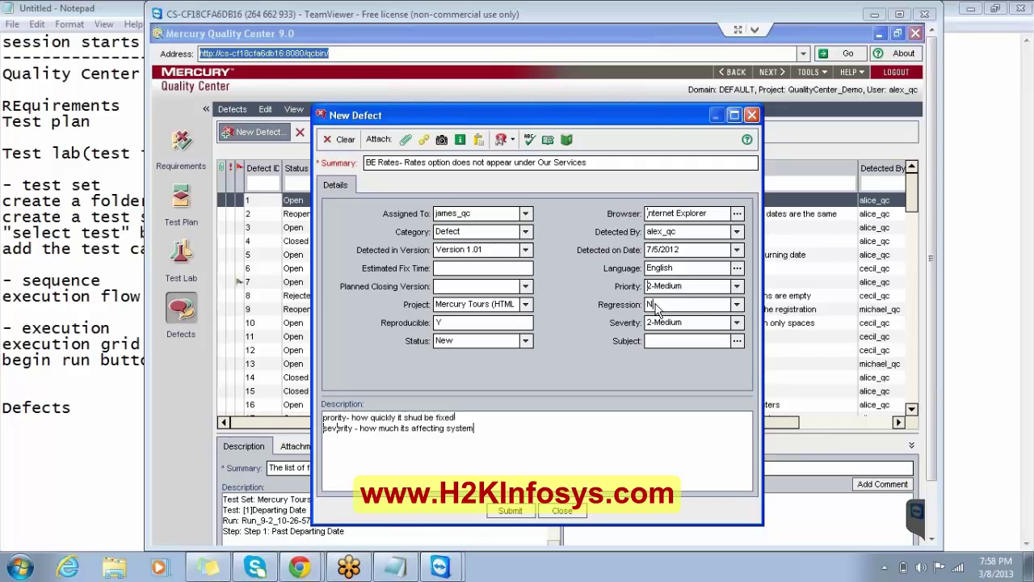
pyautogui.click(737, 340)
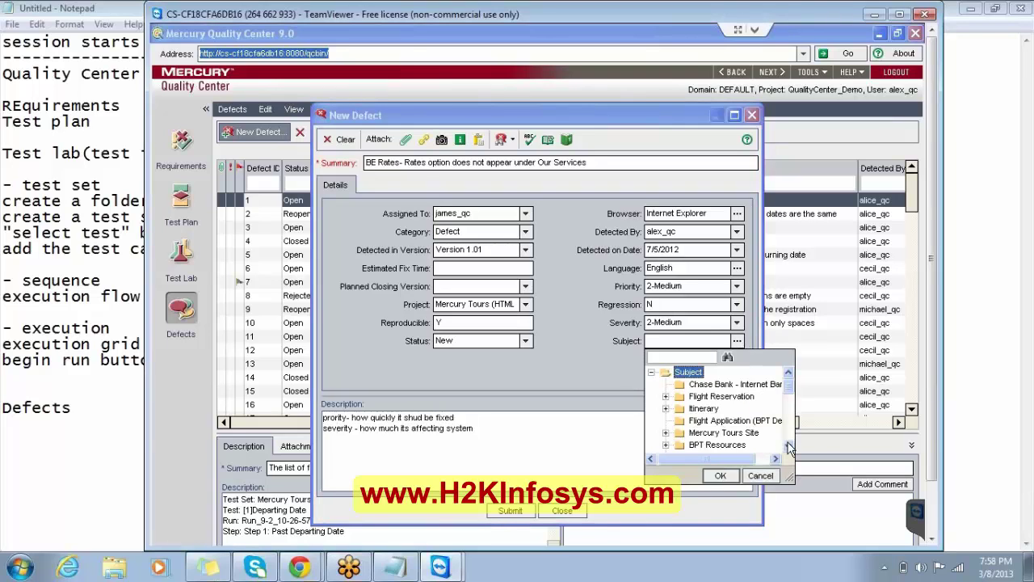
# Pick the Bombino Express folder from the subject tree as the defect's Subject.
pyautogui.click(789, 445)
pyautogui.scroll(-7, 788, 446)
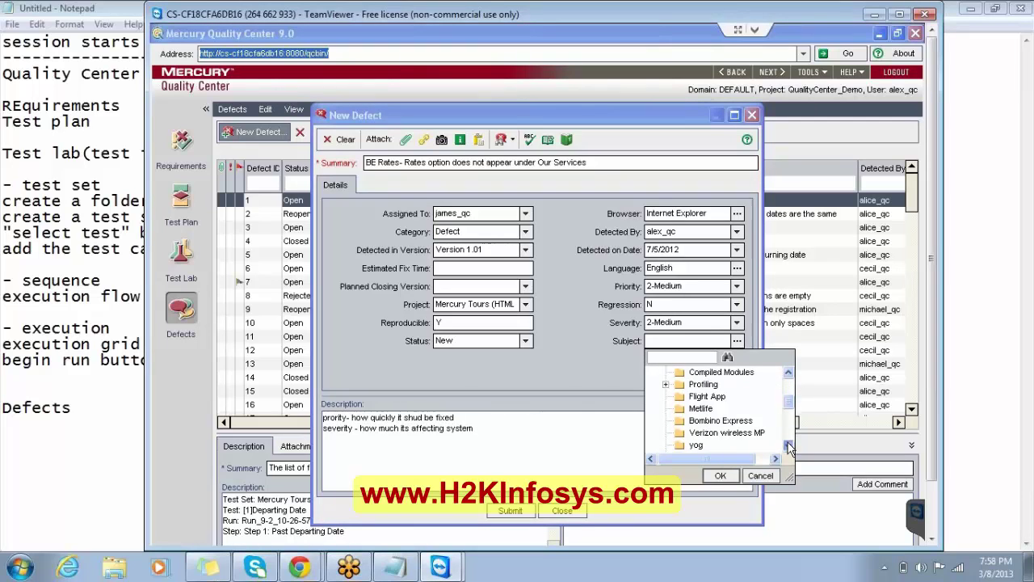
pyautogui.click(745, 410)
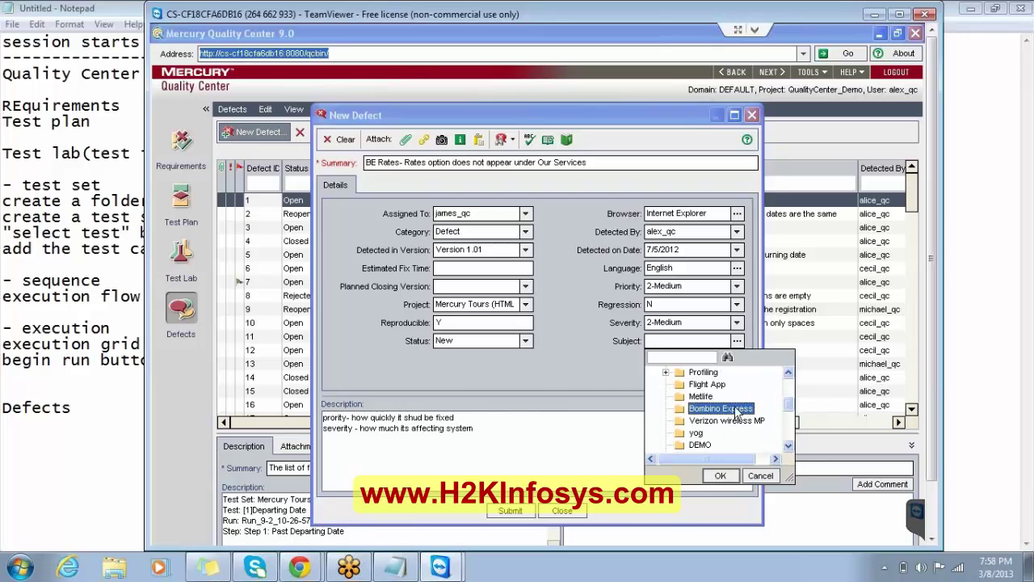
pyautogui.click(723, 474)
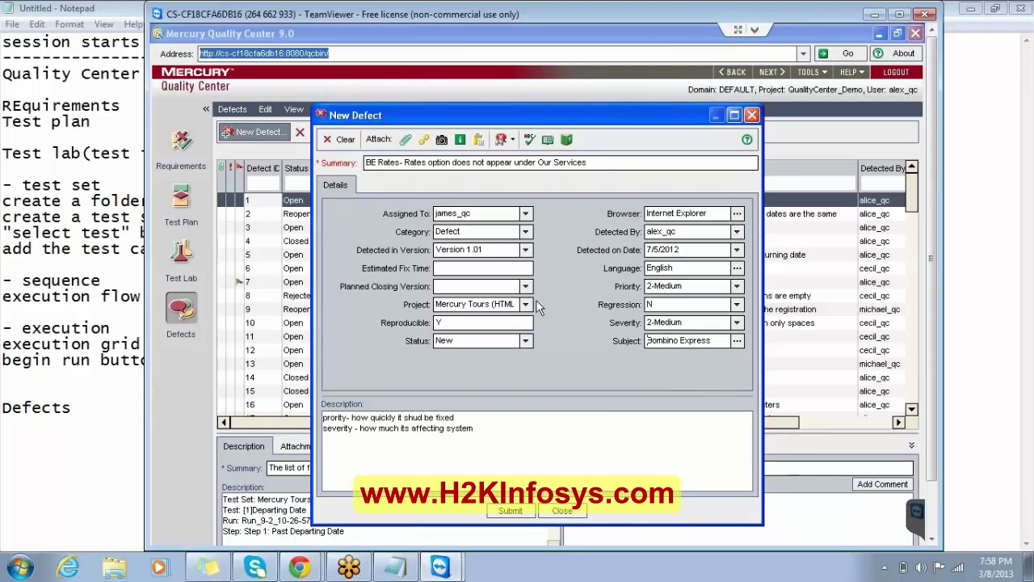
pyautogui.click(487, 433)
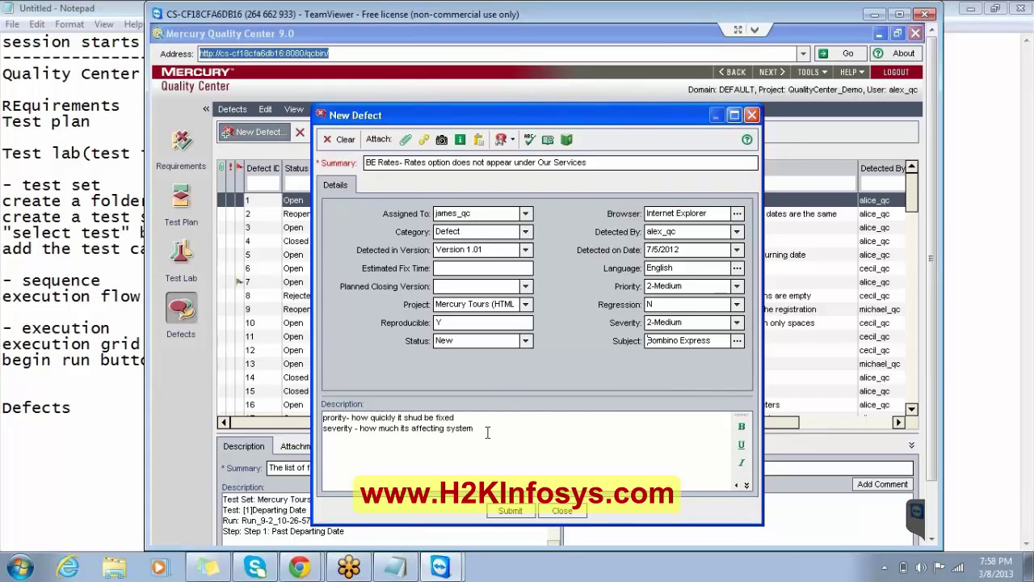
# Replace the old Description with lines precondition, Test steps, Test data, Expected, Actual, comments, then select them.
pyautogui.moveTo(487, 432); pyautogui.dragTo(327, 414)
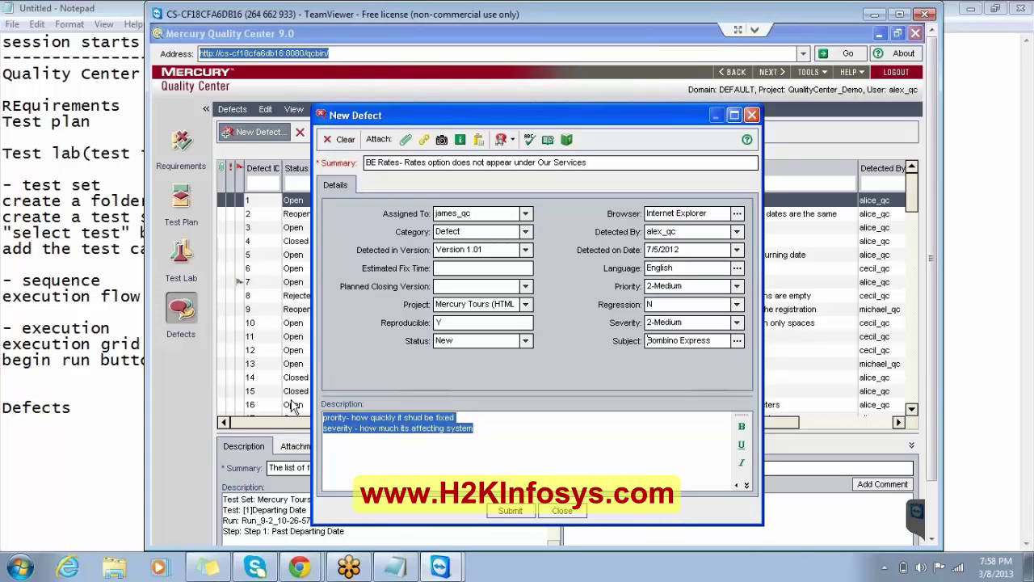
pyautogui.press('Delete')
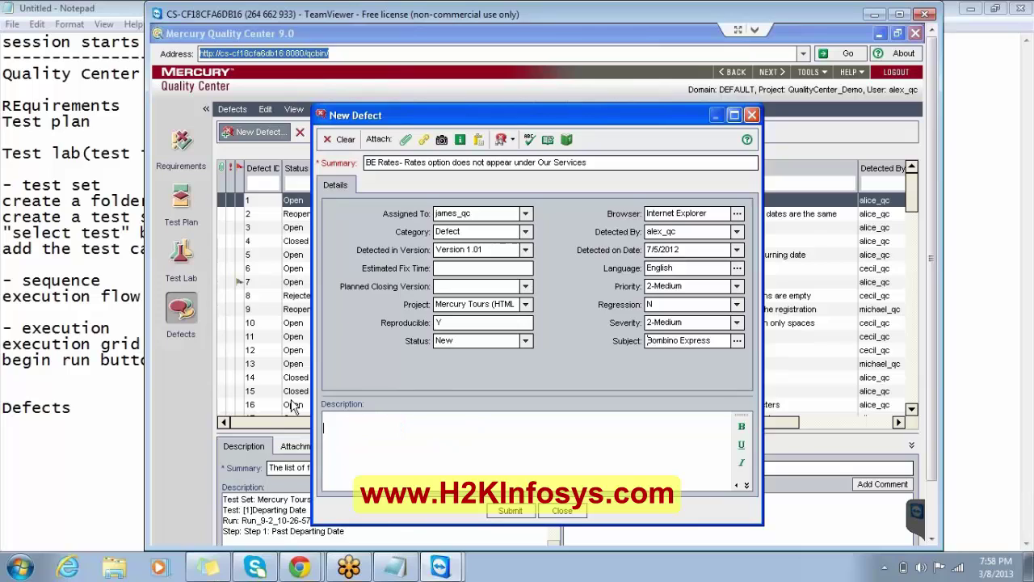
pyautogui.write('precondi')
pyautogui.write('tion ')
pyautogui.write('Test ste')
pyautogui.write('ps')
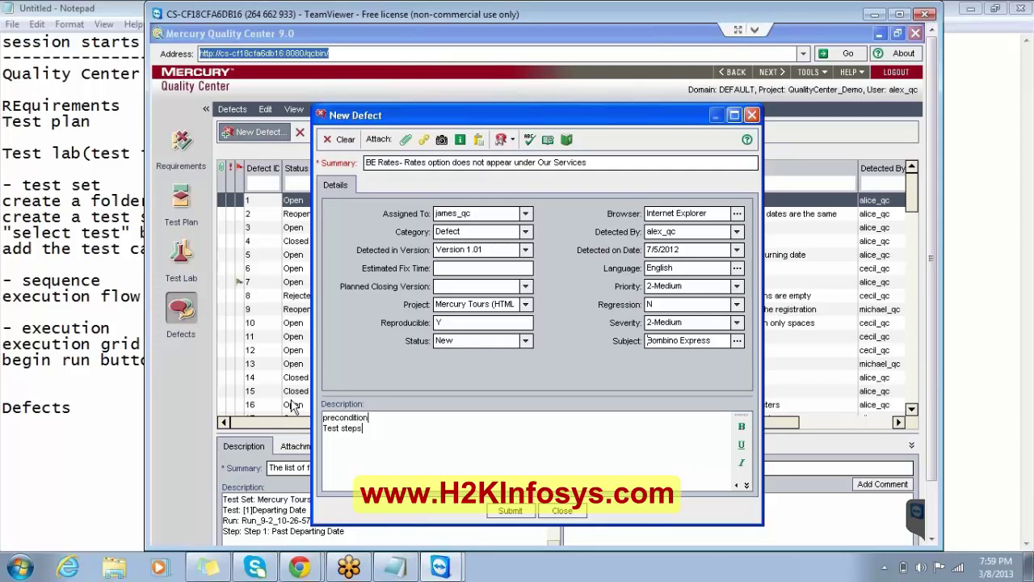
pyautogui.press('Return')
pyautogui.write('Test data|')
pyautogui.press('Return')
pyautogui.write('Expected')
pyautogui.press('Return')
pyautogui.write('Actual:')
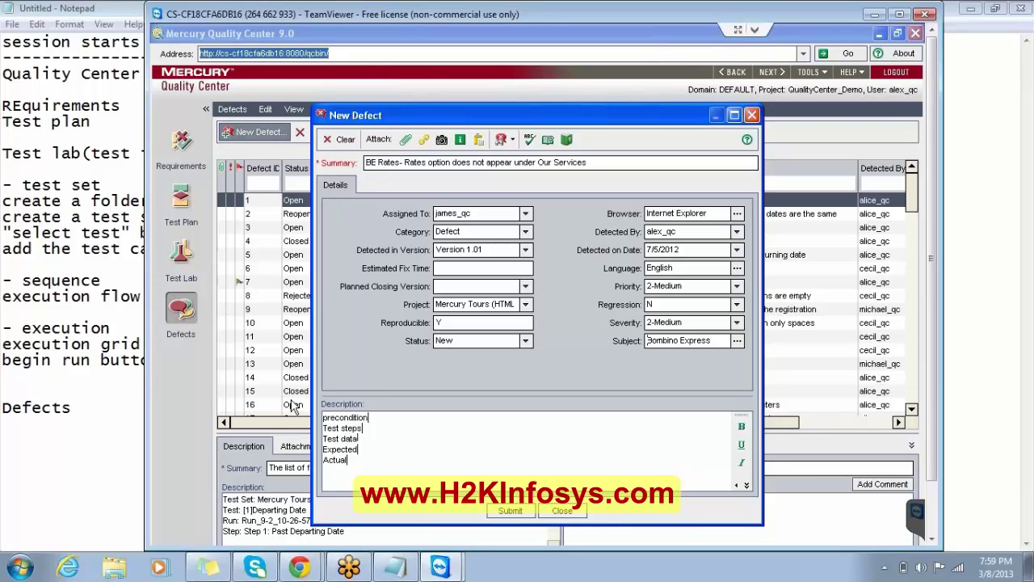
pyautogui.press('Return')
pyautogui.write('comments')
pyautogui.moveTo(366, 472); pyautogui.dragTo(323, 415)
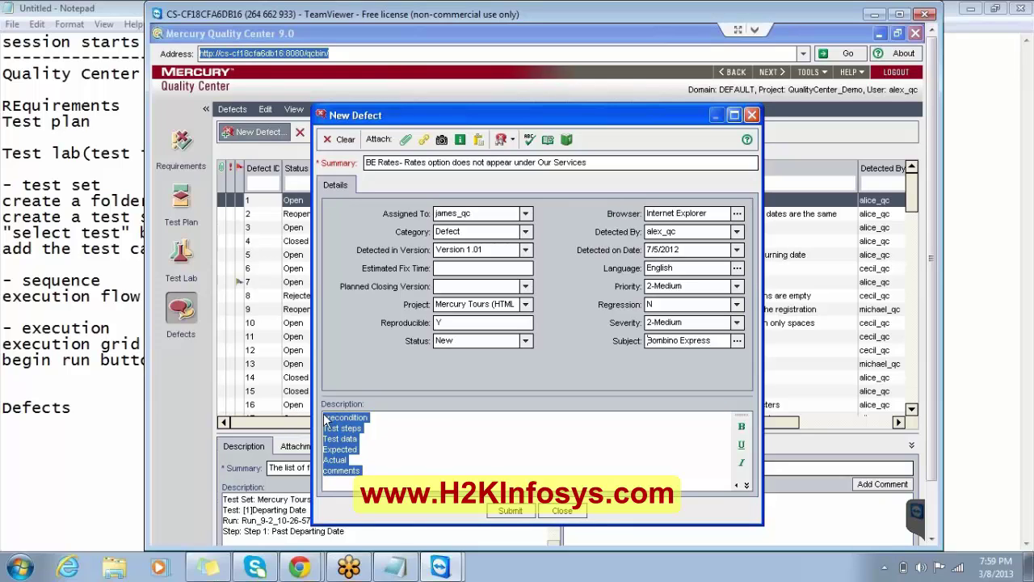
# Bold the headings, enlarge the Description area, and add 'BE Home page load' under precondition.
pyautogui.click(741, 426)
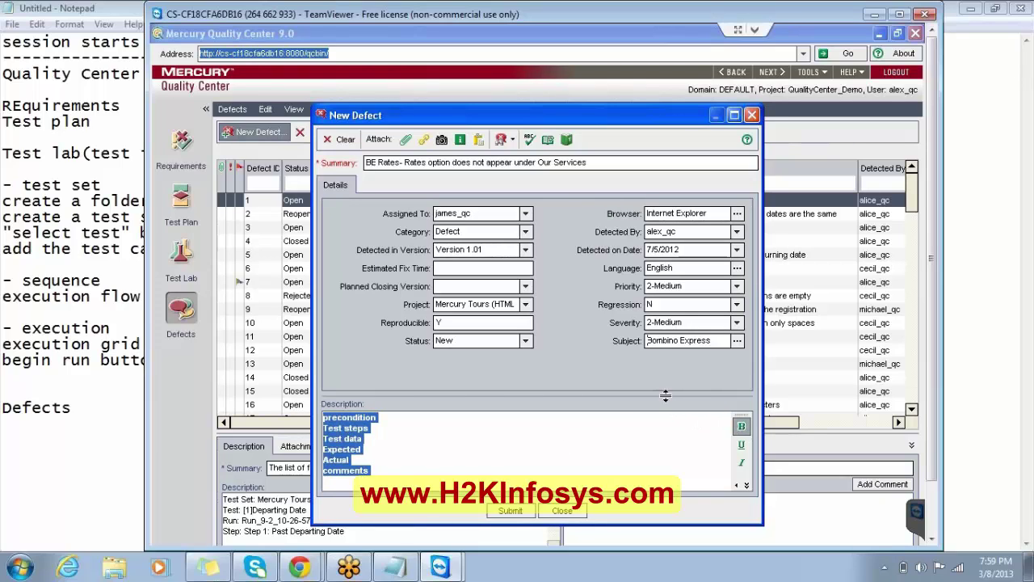
pyautogui.moveTo(665, 395); pyautogui.dragTo(659, 347)
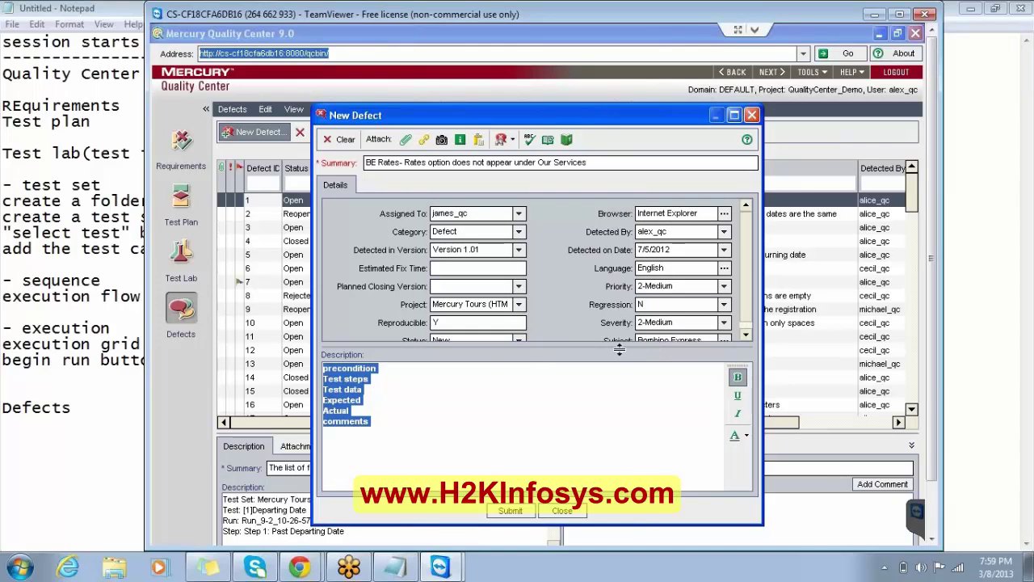
pyautogui.click(431, 370)
pyautogui.press('Return')
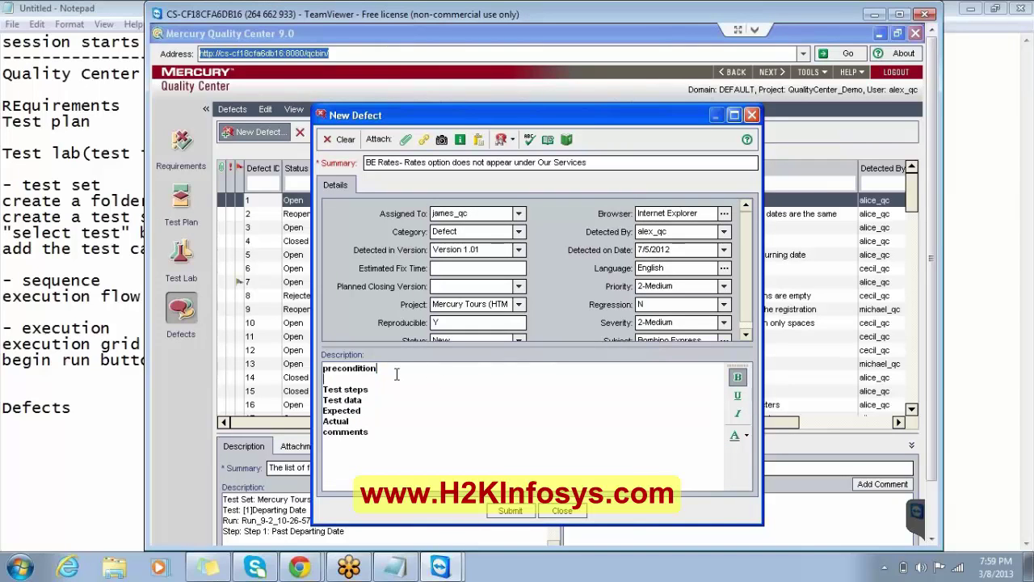
pyautogui.press('Return')
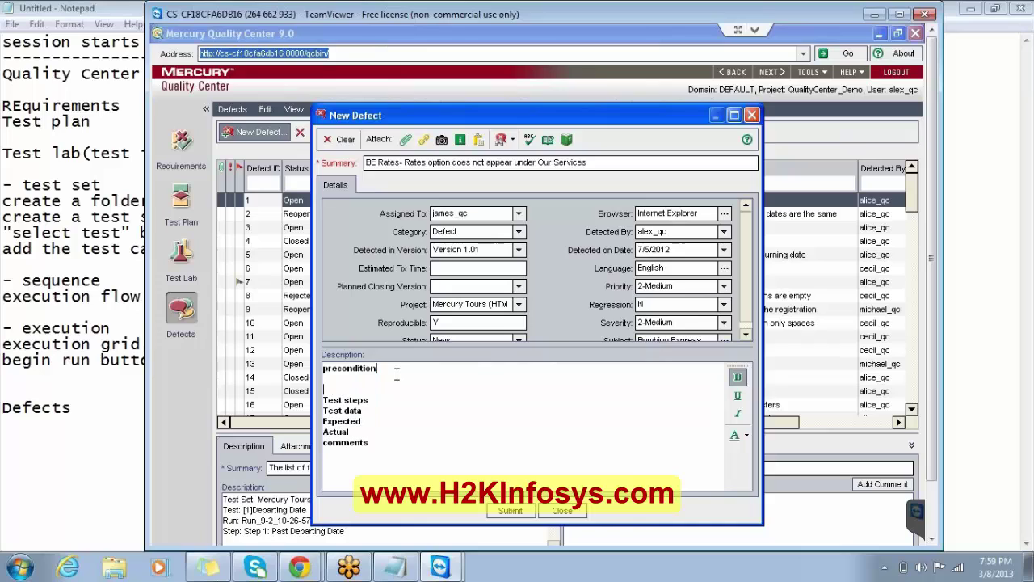
pyautogui.write('BE')
pyautogui.write(' Home pgae')
pyautogui.press('BackSpace')
pyautogui.press('BackSpace')
pyautogui.press('BackSpace')
pyautogui.press('BackSpace')
pyautogui.write('age load')
# Under Test steps, write 'Move the control over the Our service'.
pyautogui.click(373, 399)
pyautogui.press('Return')
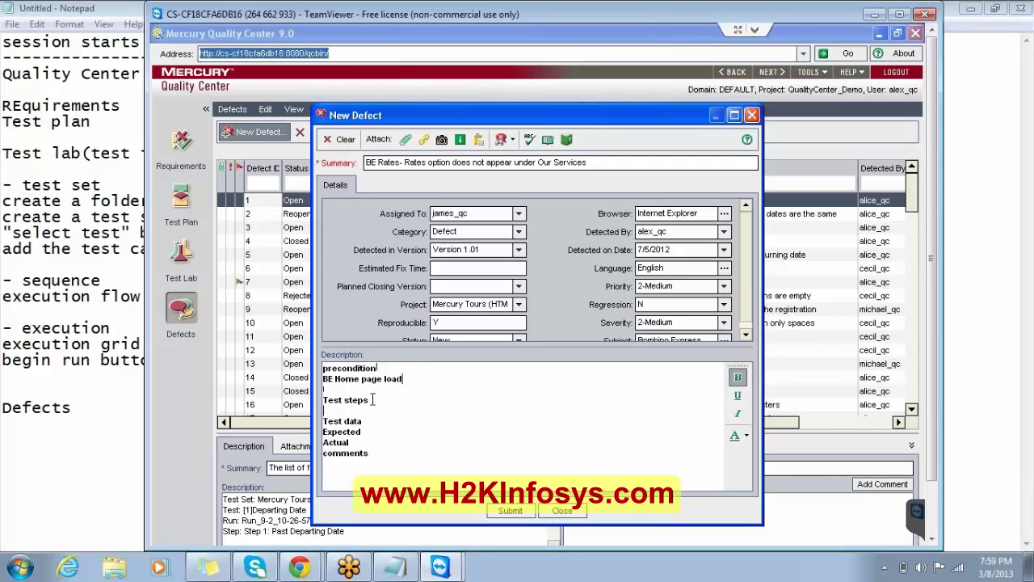
pyautogui.press('Return')
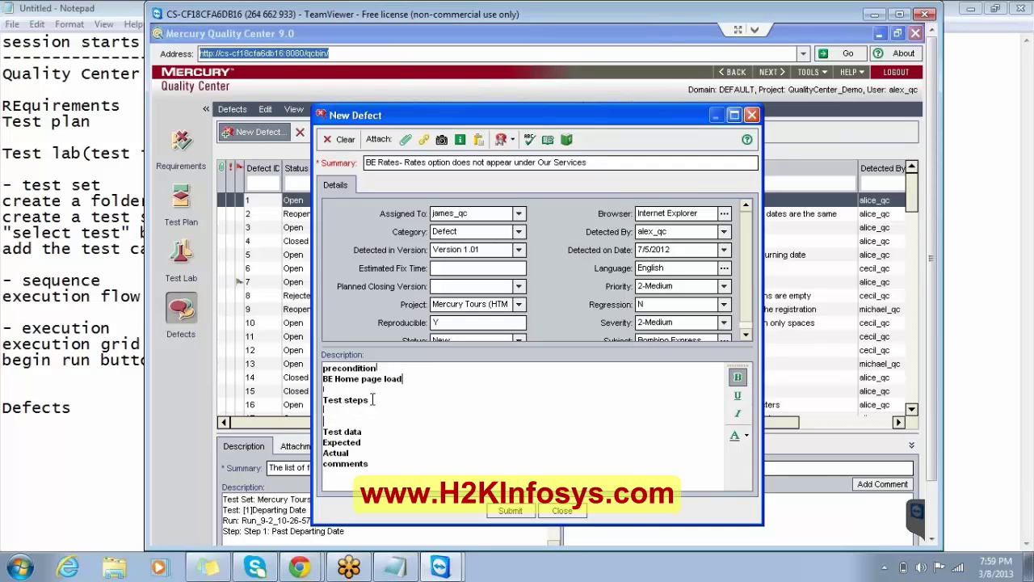
pyautogui.write('Mo')
pyautogui.write('the mos')
pyautogui.write('e over ')
pyautogui.write('the')
pyautogui.press('BackSpace')
pyautogui.press('BackSpace')
pyautogui.press('BackSpace')
pyautogui.press('BackSpace')
pyautogui.press('BackSpace')
pyautogui.press('BackSpace')
pyautogui.press('BackSpace')
pyautogui.press('BackSpace')
pyautogui.press('BackSpace')
pyautogui.press('BackSpace')
pyautogui.press('BackSpace')
pyautogui.press('BackSpace')
pyautogui.press('BackSpace')
pyautogui.press('BackSpace')
pyautogui.press('BackSpace')
pyautogui.write('contri')
pyautogui.press('BackSpace')
pyautogui.write('ol over the Our serv')
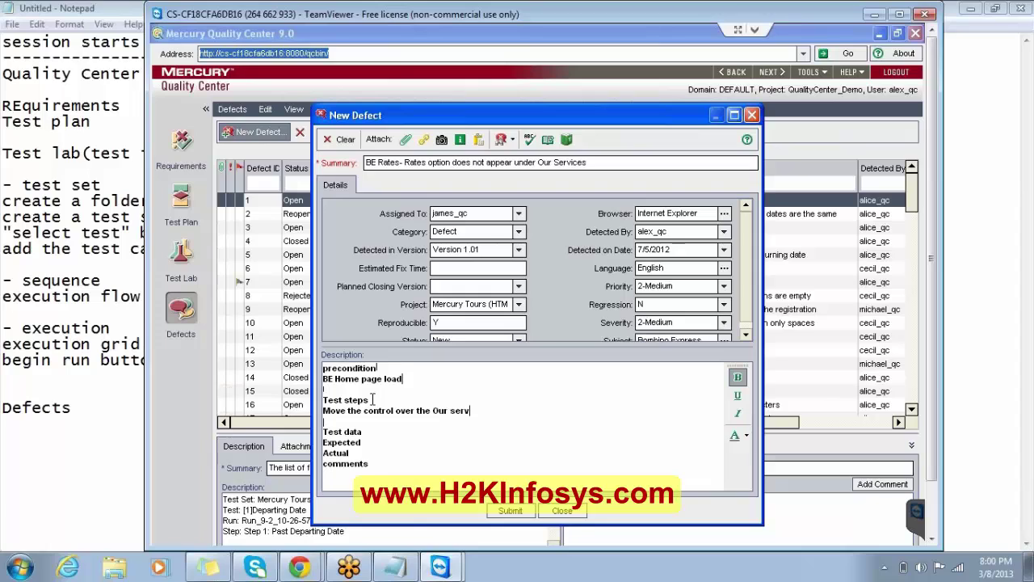
pyautogui.write('ice')
# Add Expected 'The Rates option should appear' and Actual 'The Rates is not appearing under Our Service'.
pyautogui.click(365, 432)
pyautogui.press('Return')
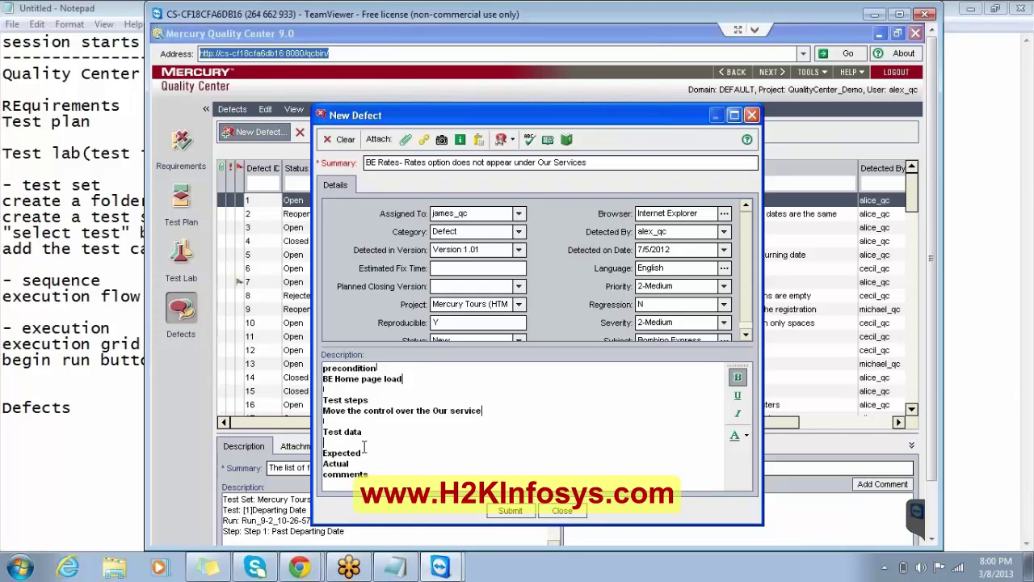
pyautogui.click(364, 452)
pyautogui.press('Return')
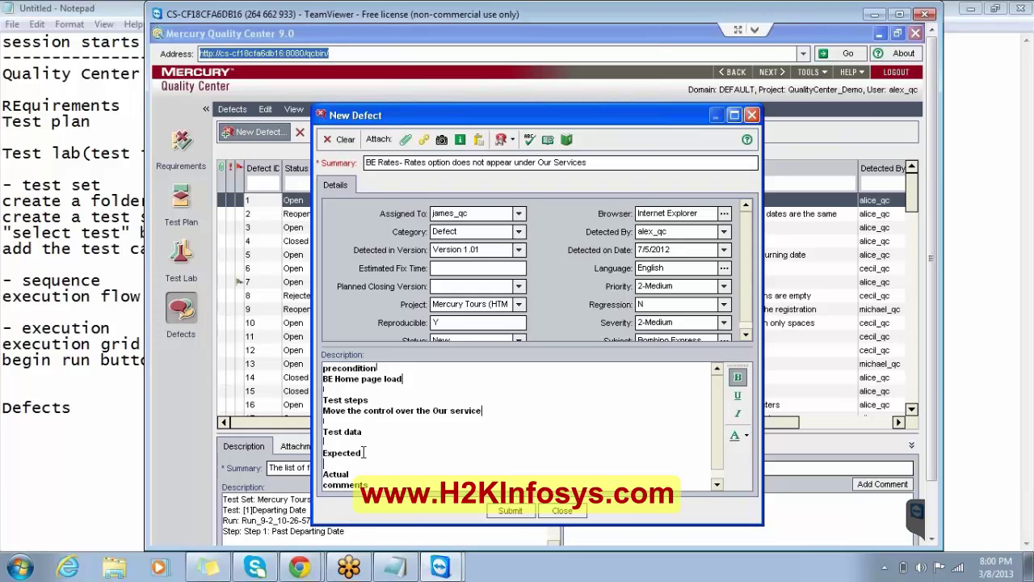
pyautogui.write('The Rates option should appear')
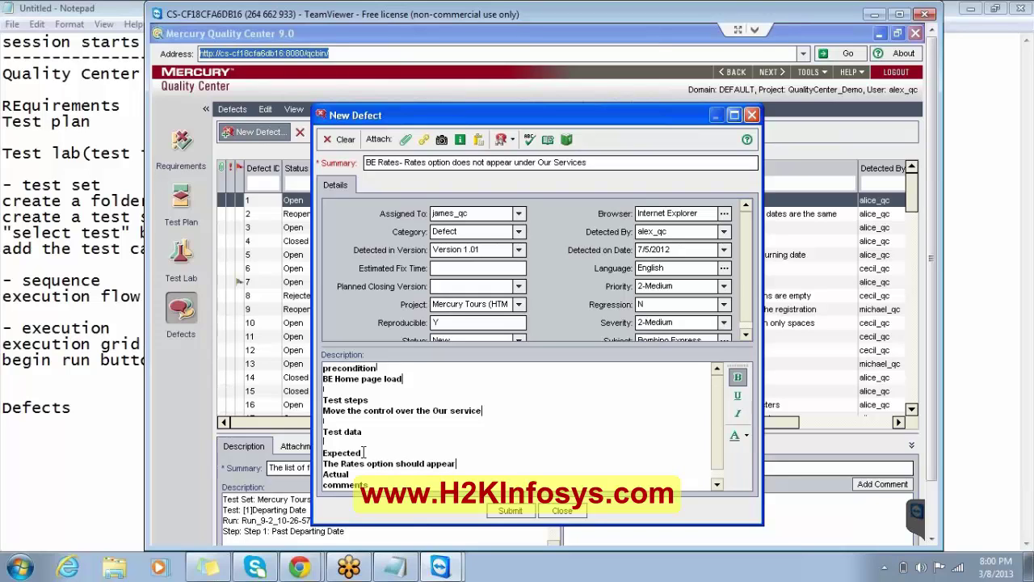
pyautogui.press('Return')
pyautogui.press('Down')
pyautogui.press('Down')
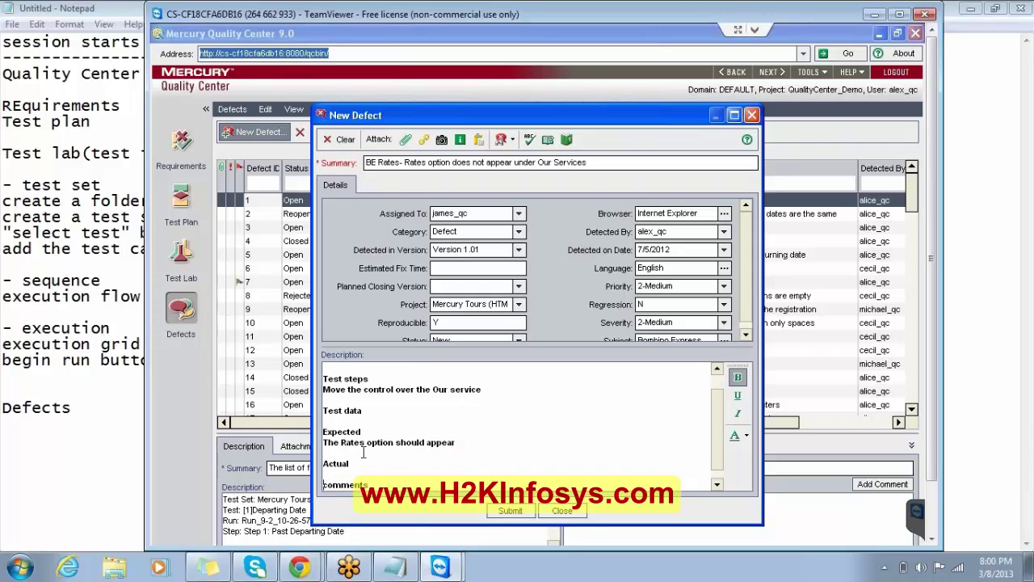
pyautogui.write('The Rates is not appearing und')
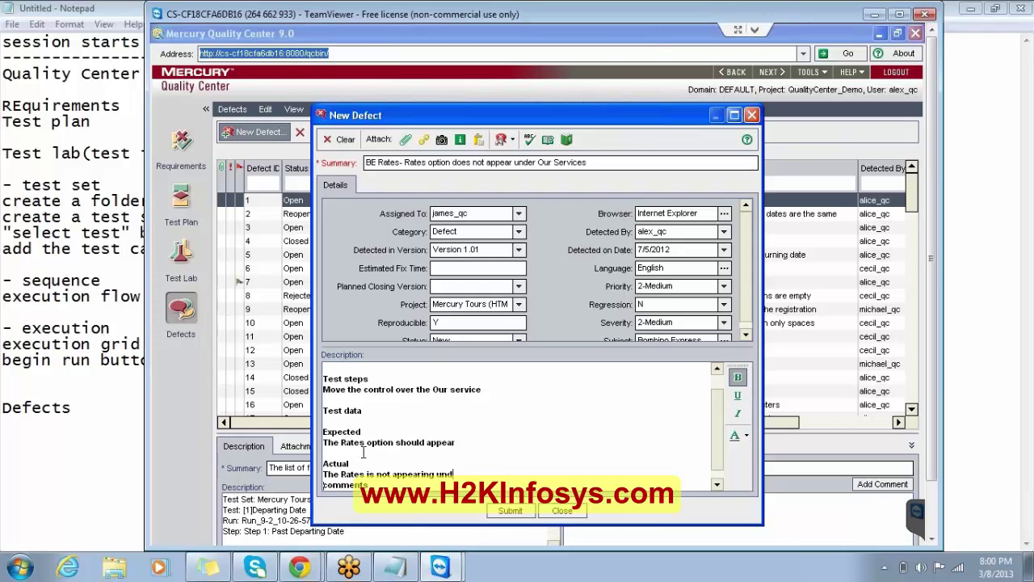
pyautogui.write('er Our Service')
pyautogui.press('Return')
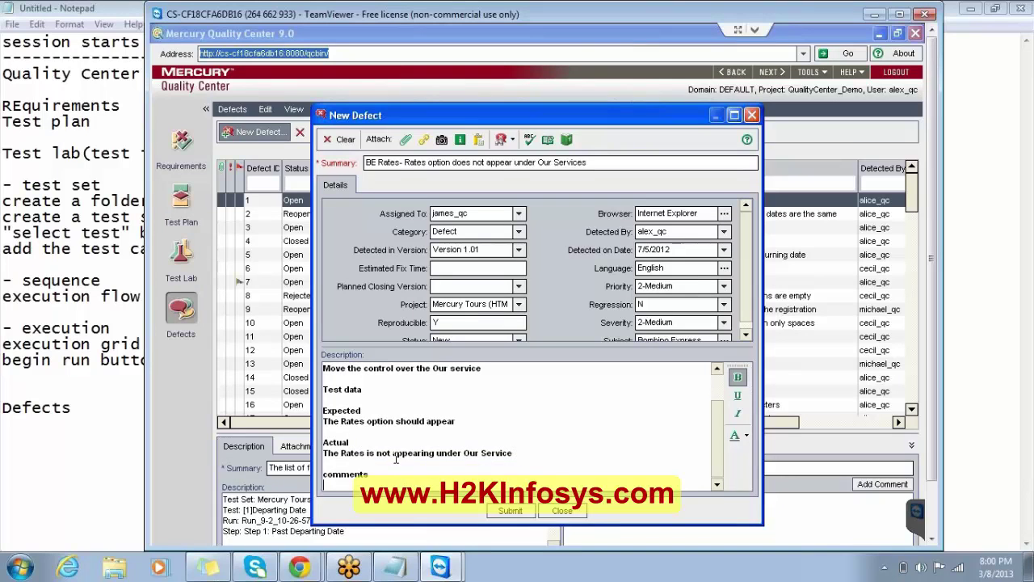
# Remove bold from the Actual and Expected result lines.
pyautogui.moveTo(514, 451); pyautogui.dragTo(324, 452)
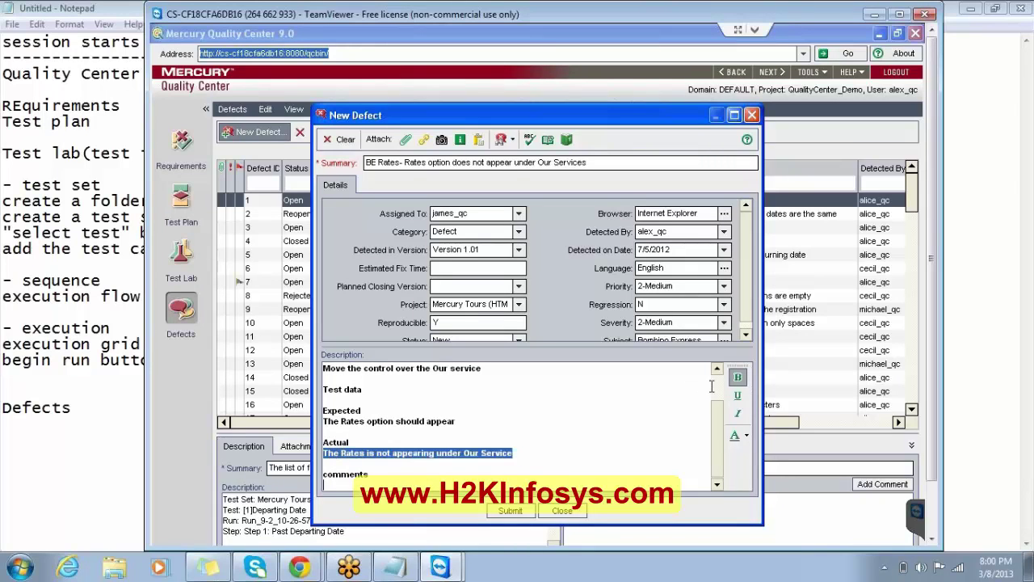
pyautogui.click(736, 378)
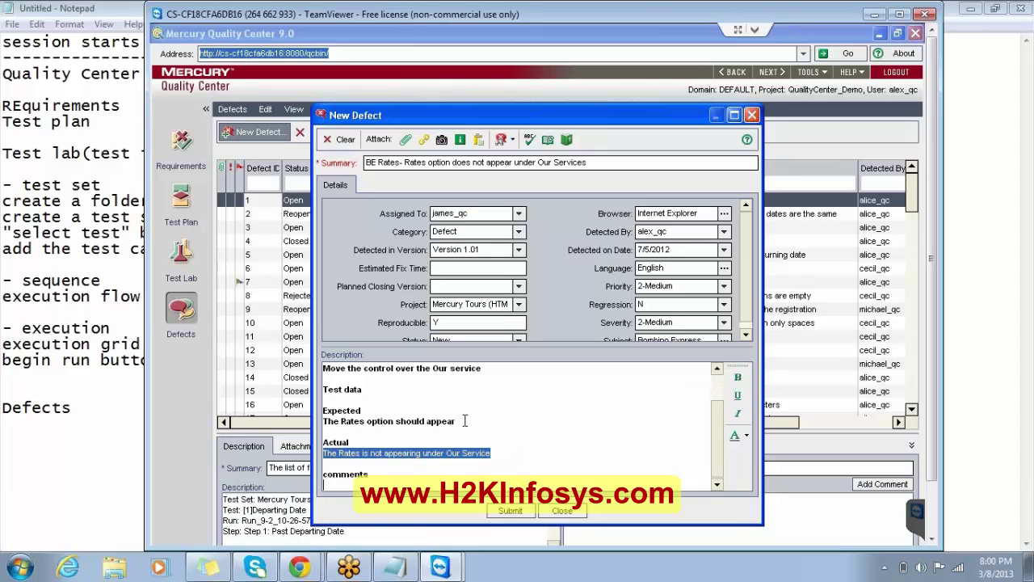
pyautogui.moveTo(458, 421); pyautogui.dragTo(323, 420)
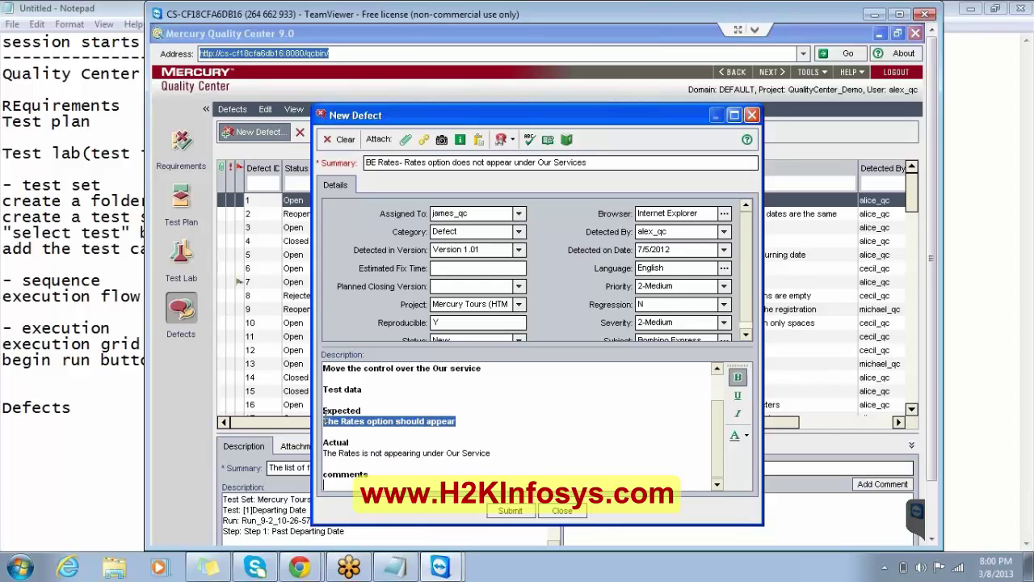
pyautogui.click(737, 377)
pyautogui.moveTo(720, 424); pyautogui.dragTo(720, 376)
# Unbold the Test steps and 'BE Home page load' lines, and make the New Defect form taller.
pyautogui.moveTo(483, 411); pyautogui.dragTo(315, 409)
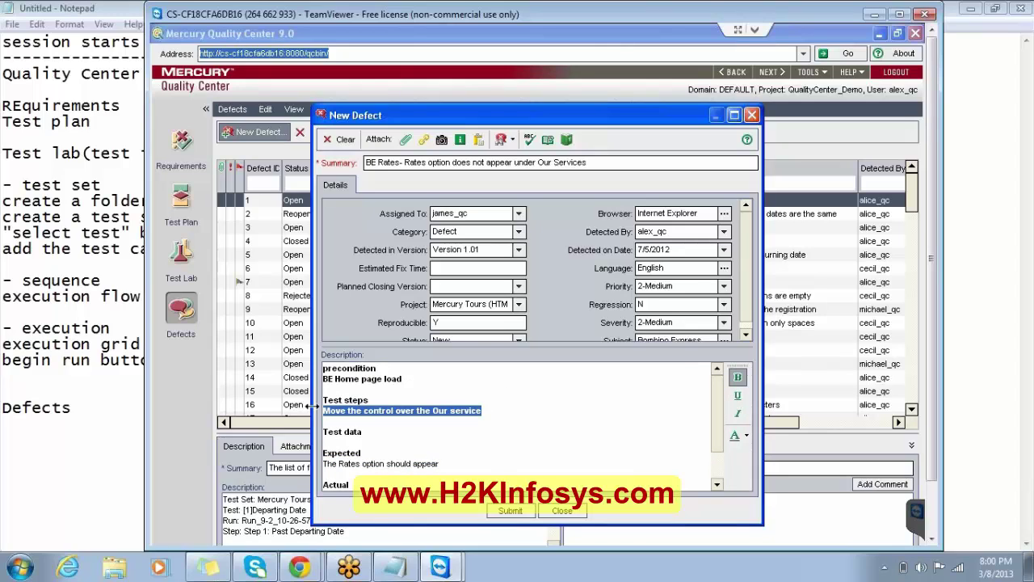
pyautogui.click(736, 377)
pyautogui.moveTo(417, 378); pyautogui.dragTo(323, 378)
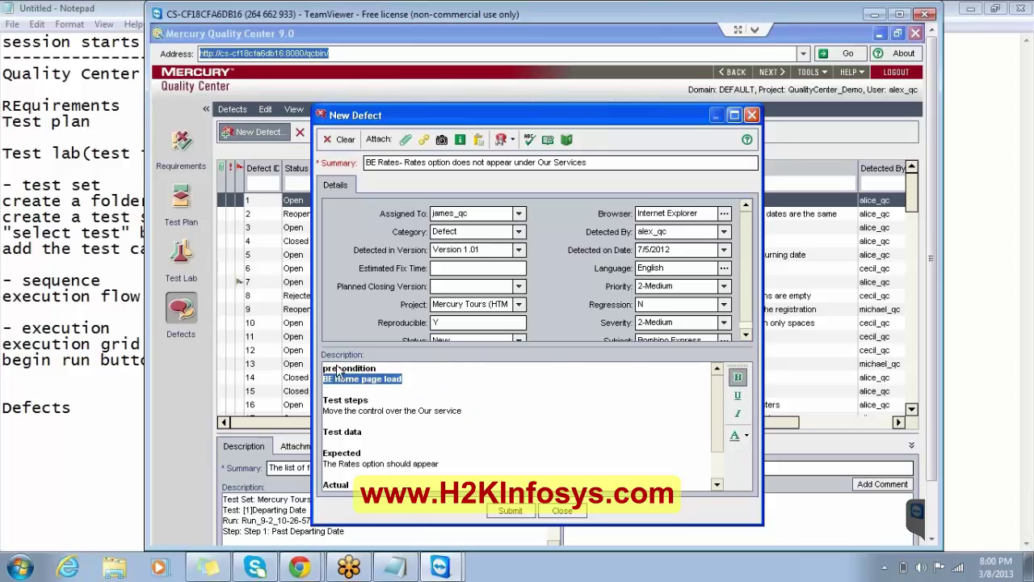
pyautogui.click(736, 378)
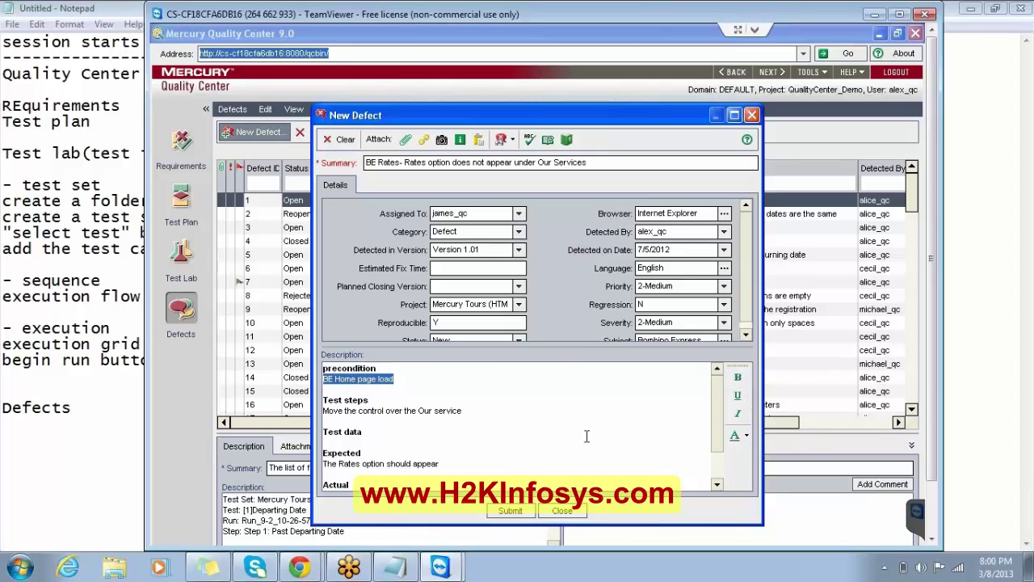
pyautogui.click(688, 420)
pyautogui.moveTo(721, 428); pyautogui.dragTo(721, 458)
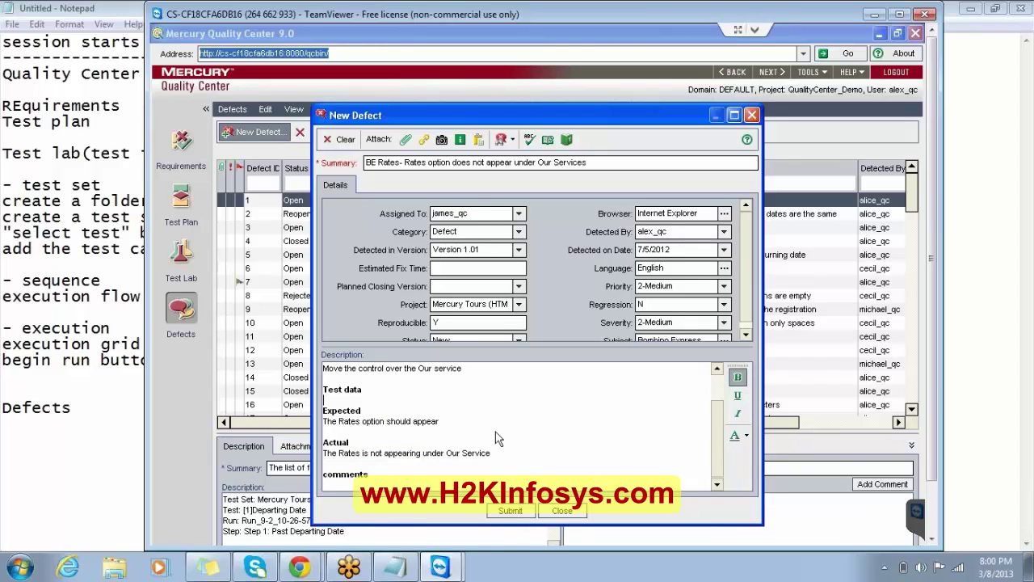
pyautogui.moveTo(468, 104); pyautogui.dragTo(468, 42)
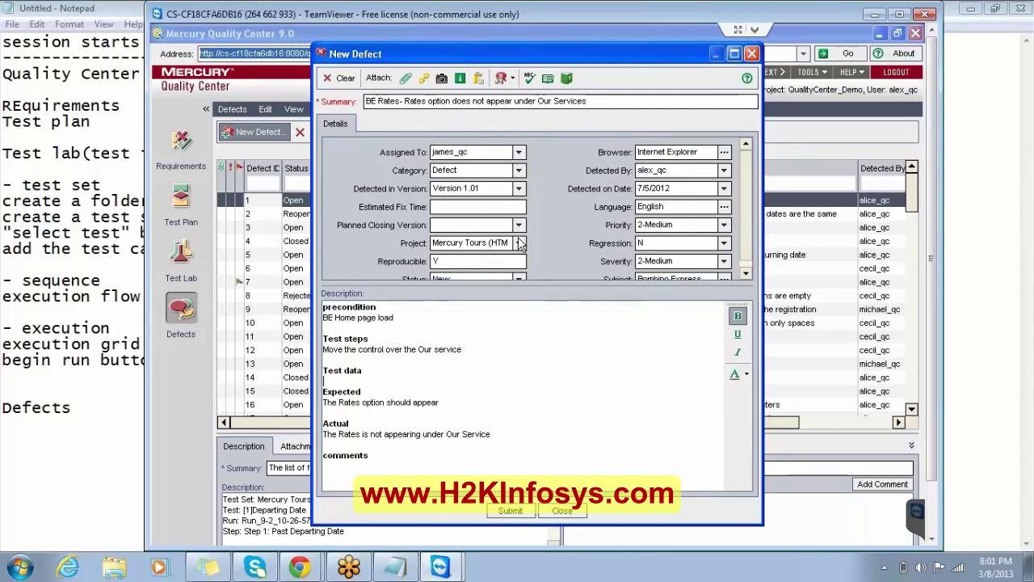
# Submit the new defect, saved as defect 98, and close the New Defect form.
pyautogui.click(510, 509)
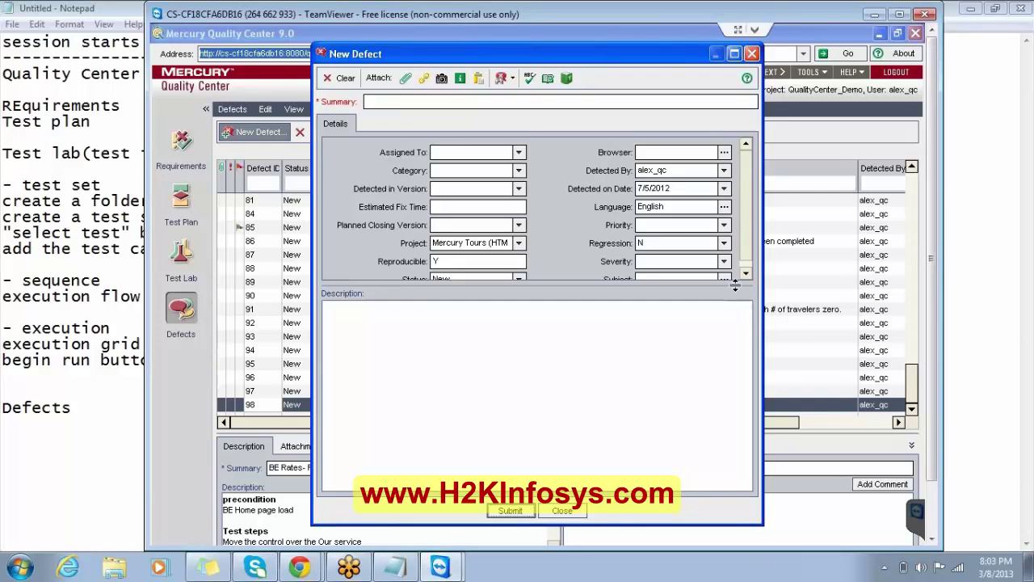
pyautogui.moveTo(736, 285); pyautogui.dragTo(734, 356)
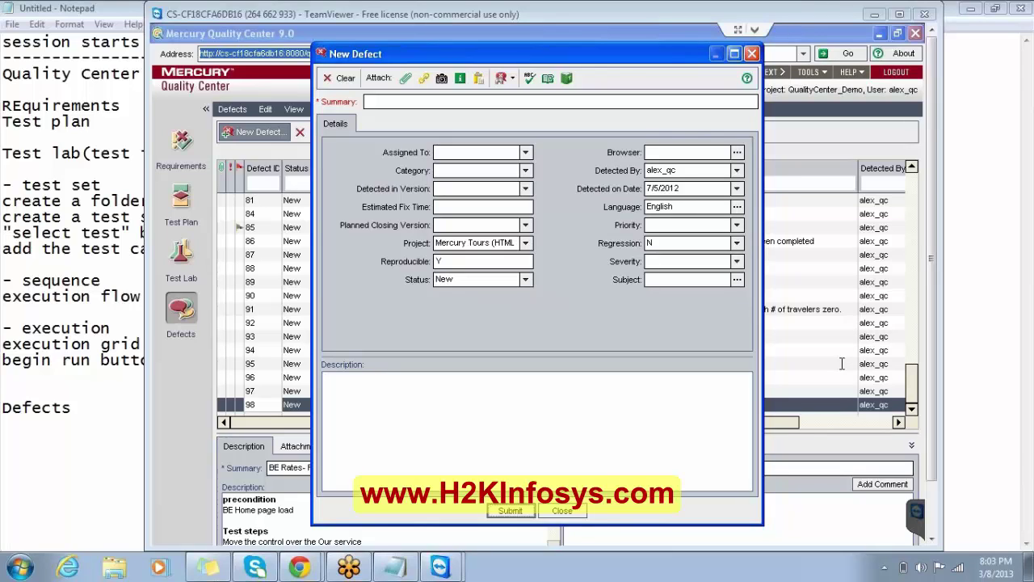
pyautogui.click(751, 54)
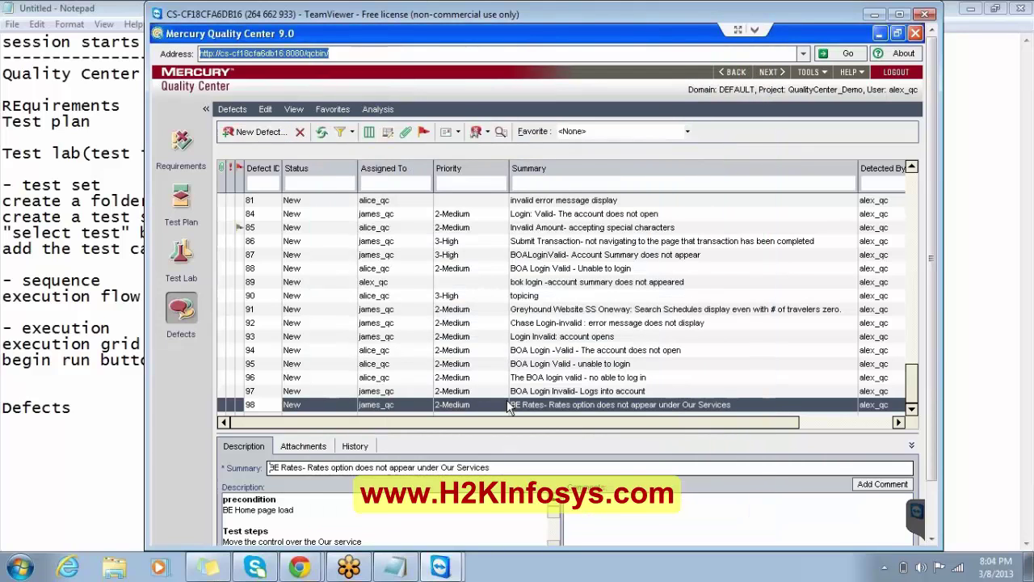
pyautogui.click(881, 33)
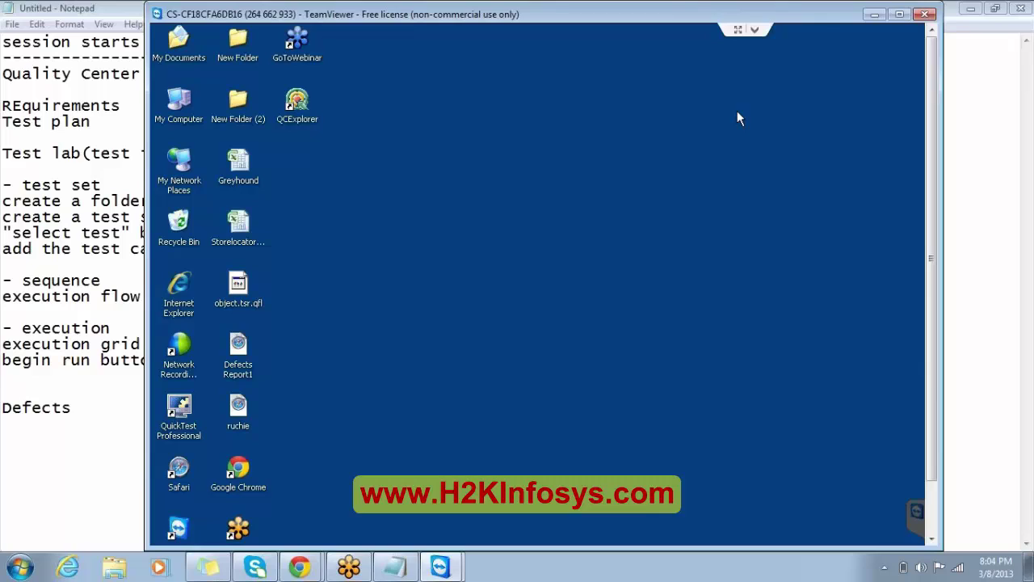
pyautogui.hotkey('alt', 'Tab')
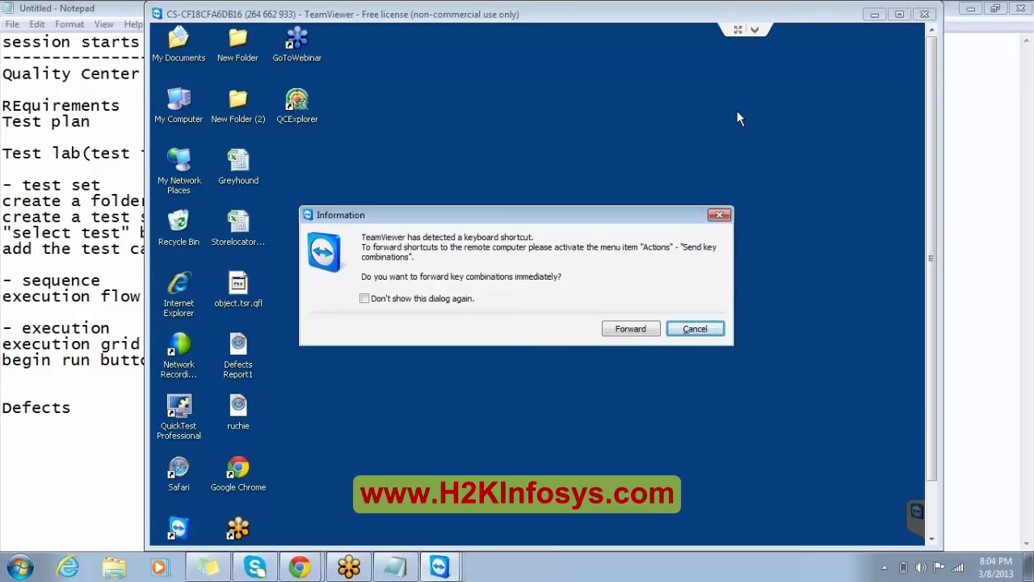
pyautogui.click(719, 214)
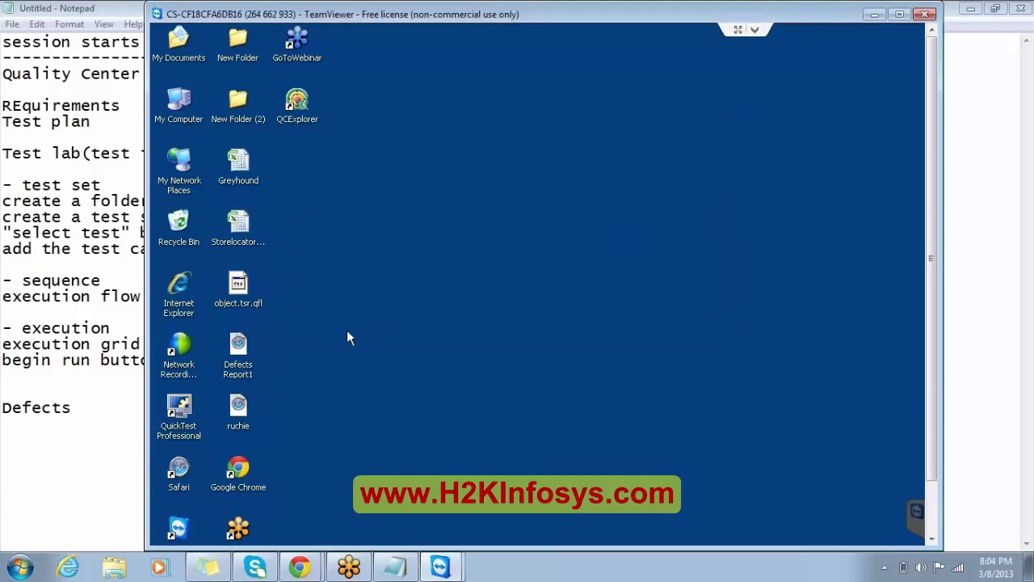
pyautogui.click(20, 567)
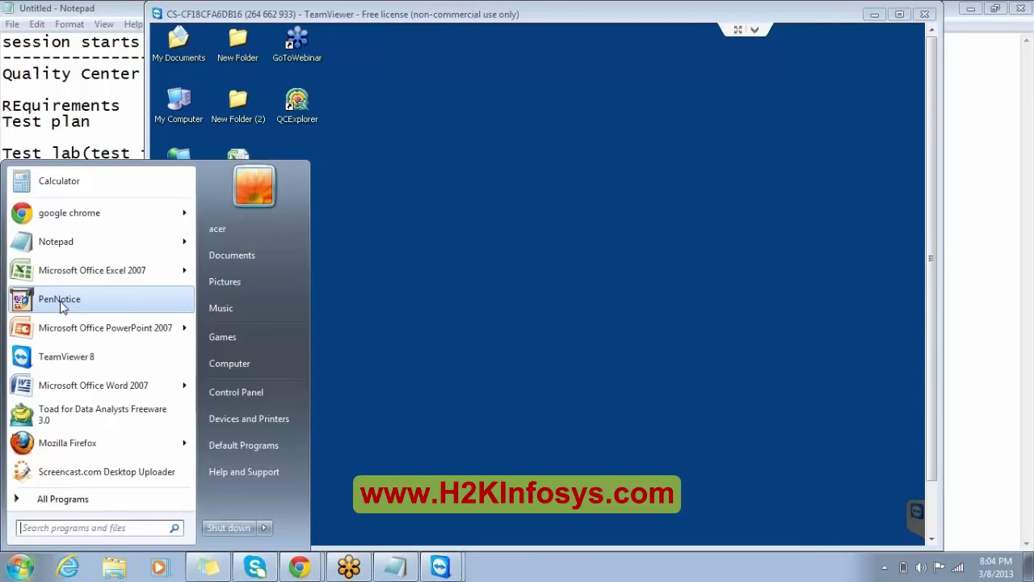
pyautogui.click(84, 501)
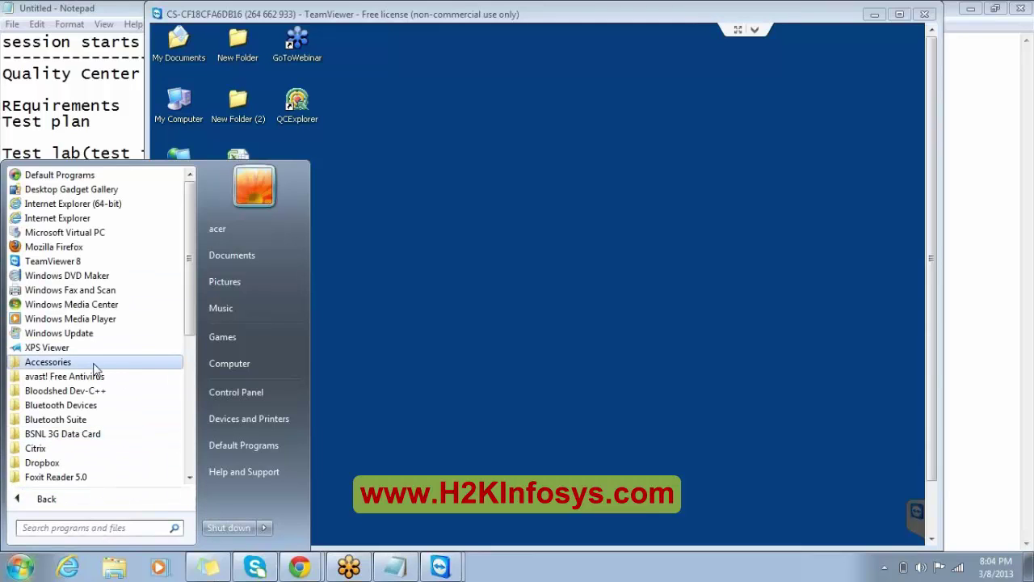
pyautogui.click(93, 364)
pyautogui.click(78, 306)
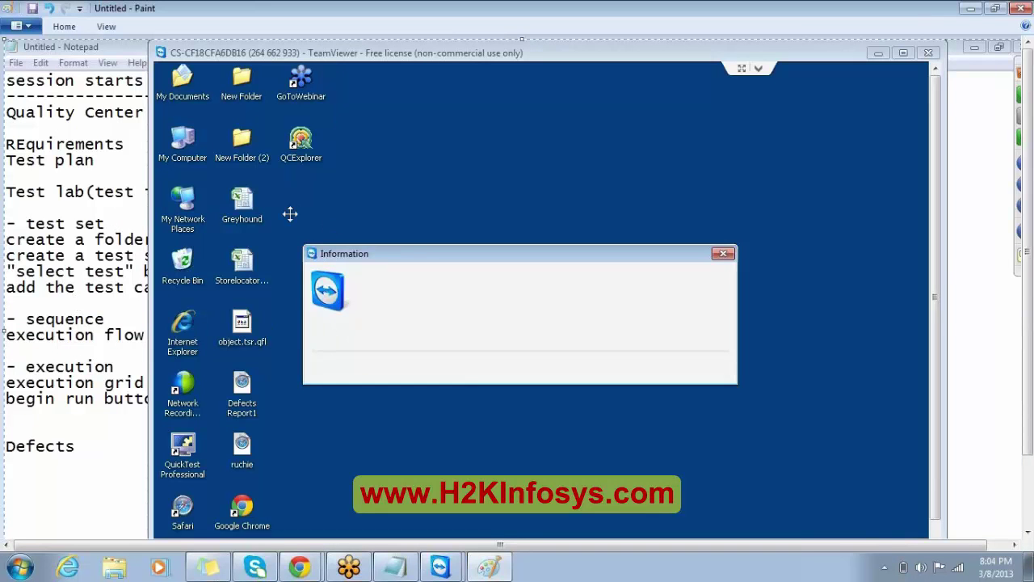
pyautogui.click(1022, 8)
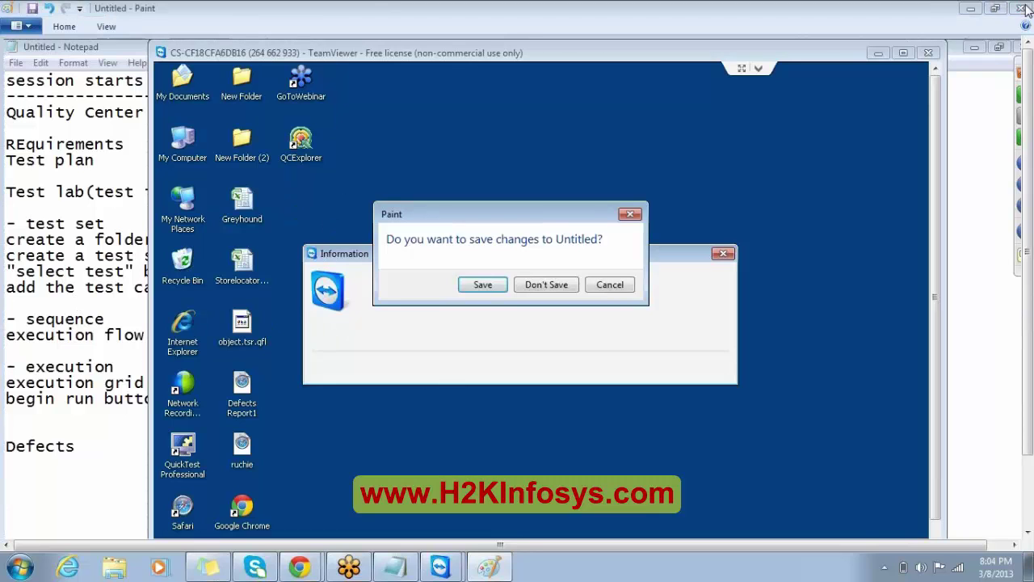
pyautogui.click(557, 283)
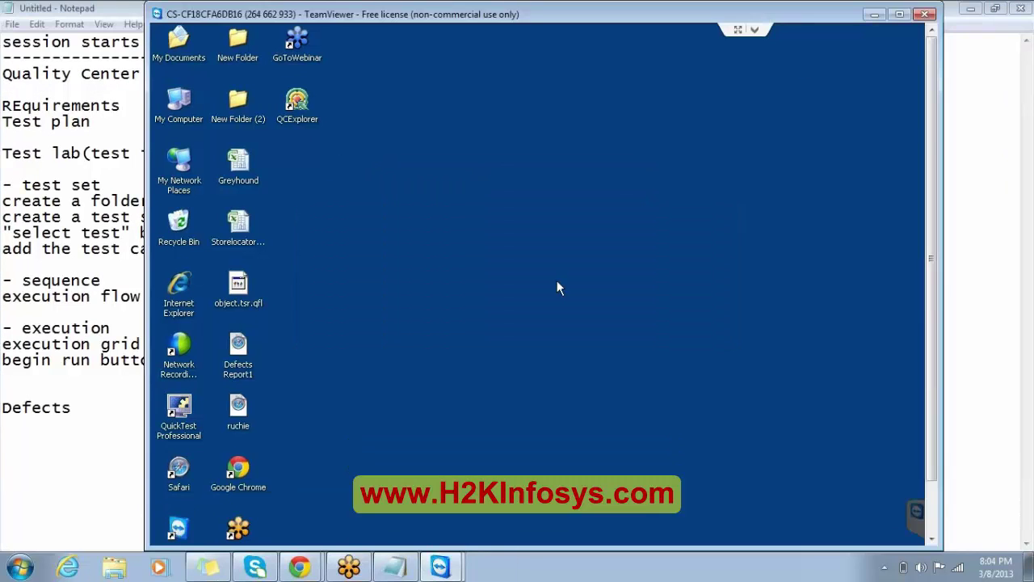
pyautogui.click(1017, 41)
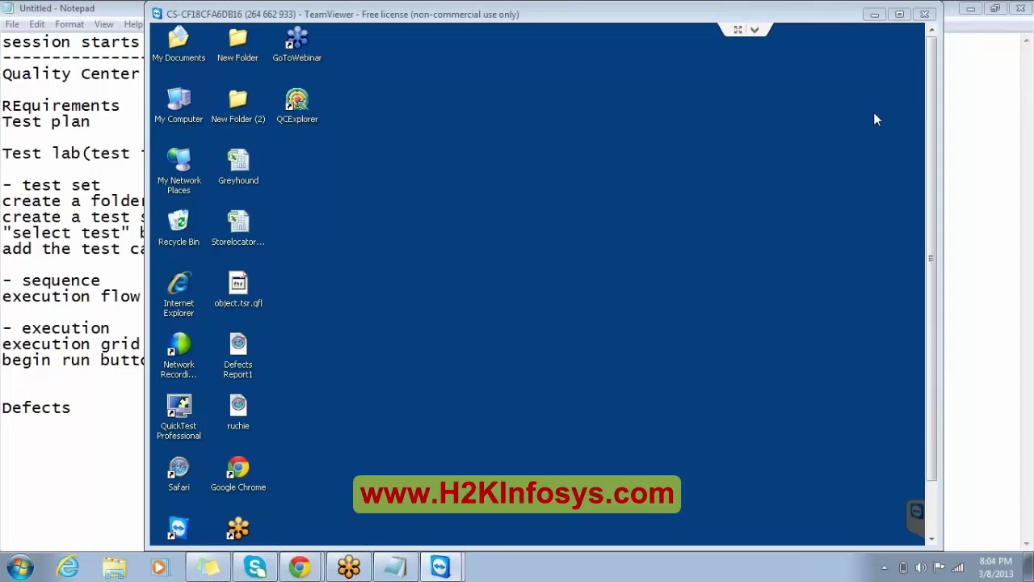
pyautogui.click(932, 538)
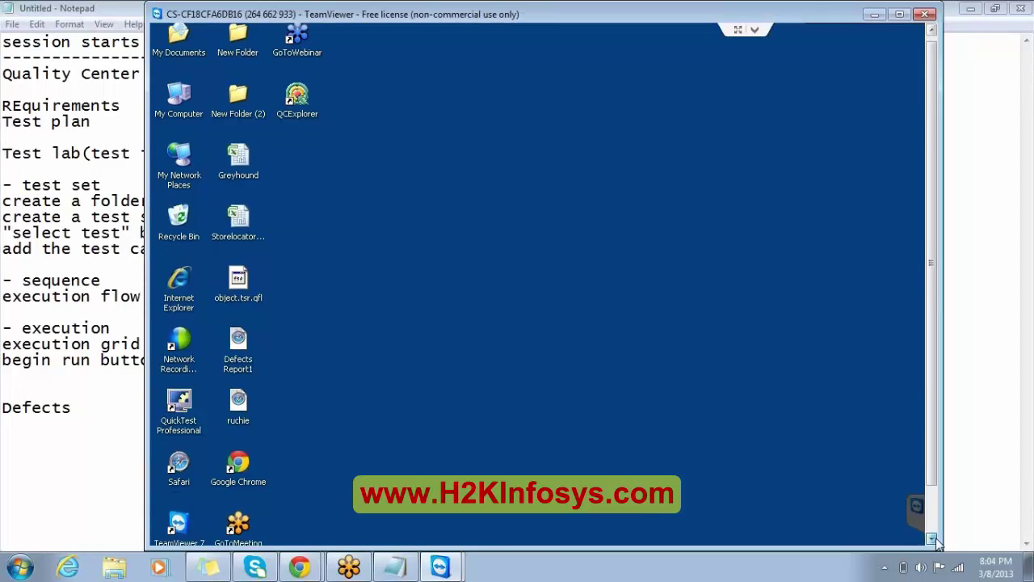
pyautogui.click(931, 538)
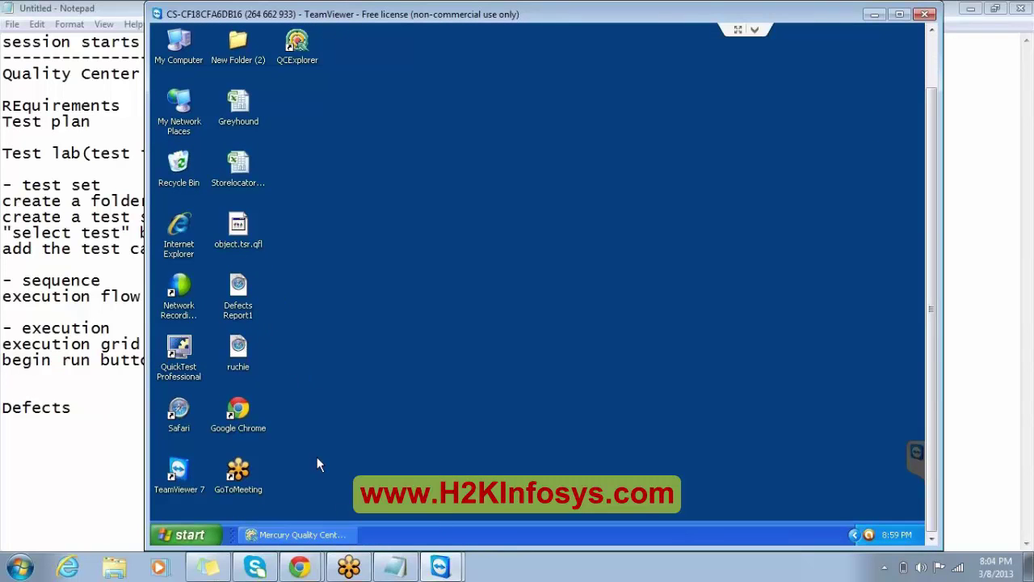
pyautogui.click(311, 534)
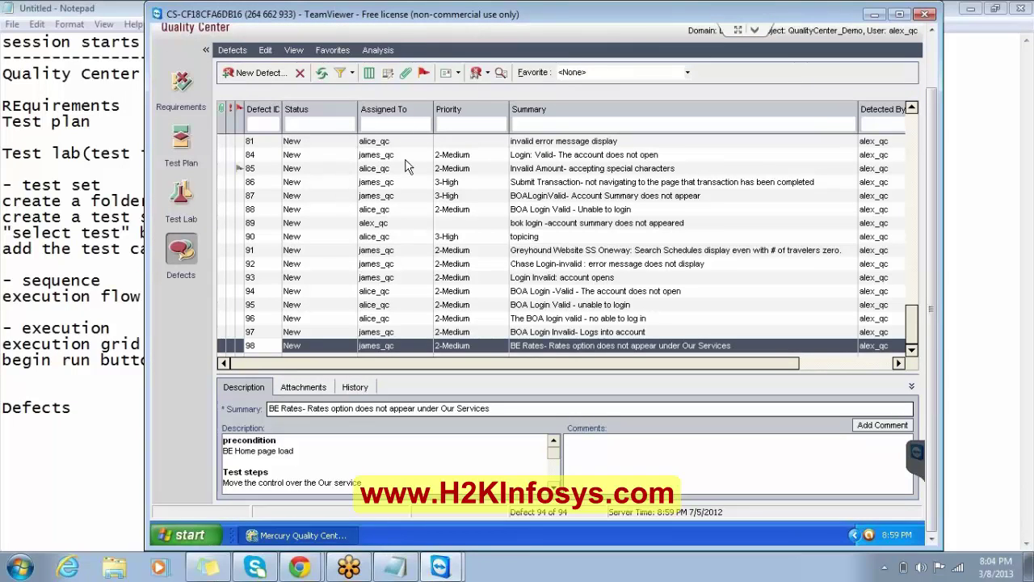
# Close defect 98's details without attaching a file and bring the Notepad notes forward.
pyautogui.click(406, 74)
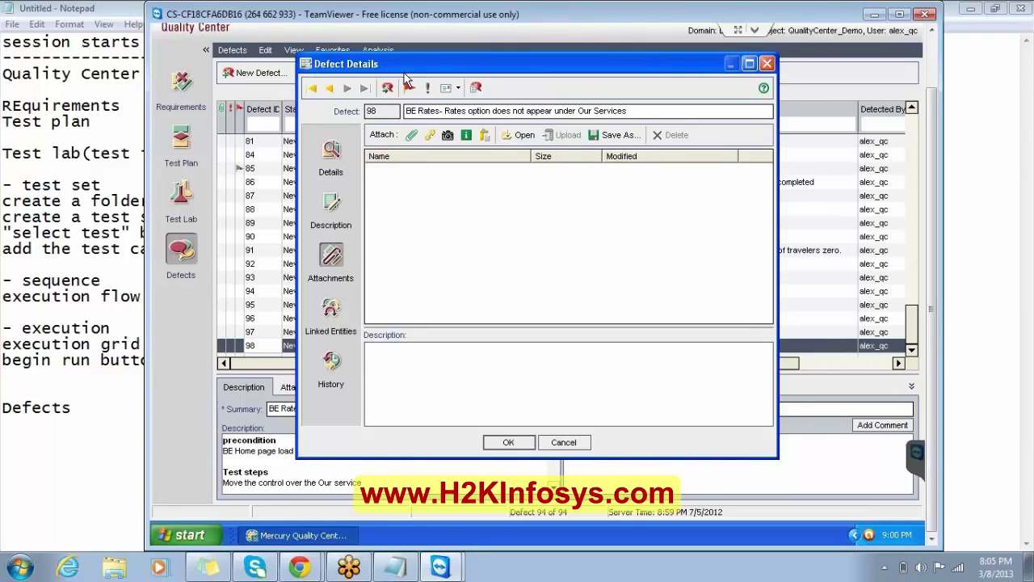
pyautogui.click(410, 136)
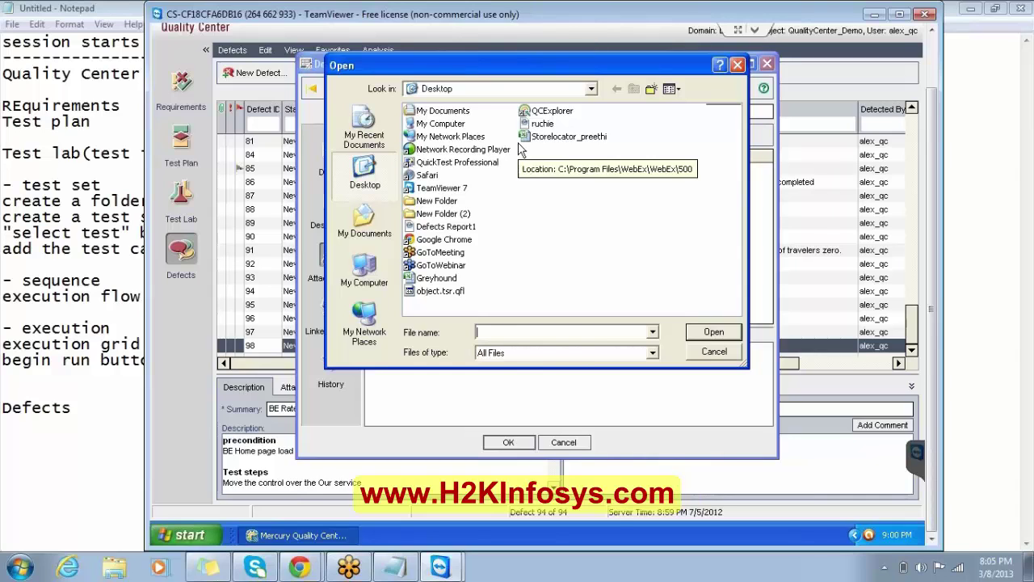
pyautogui.click(714, 353)
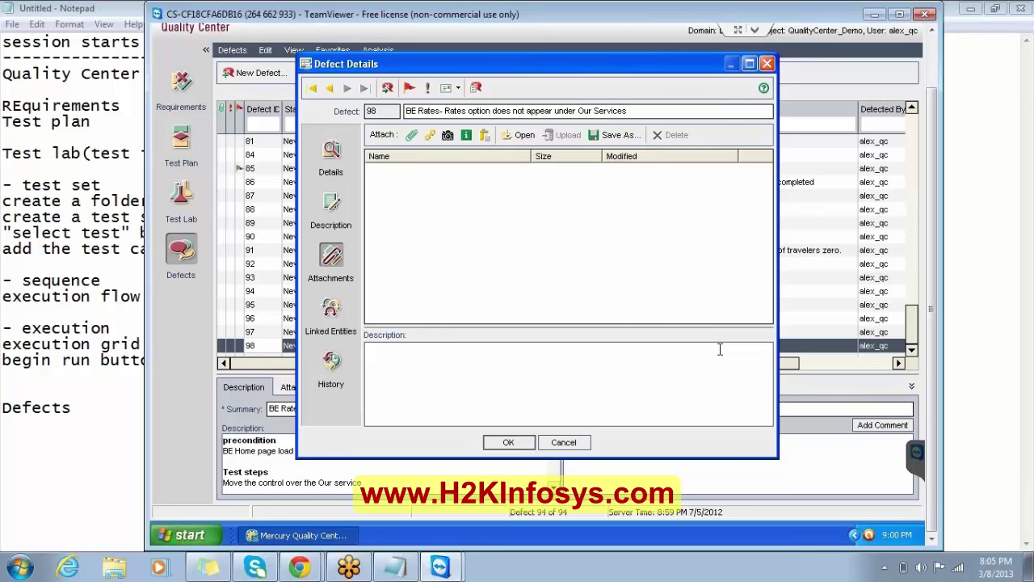
pyautogui.click(766, 64)
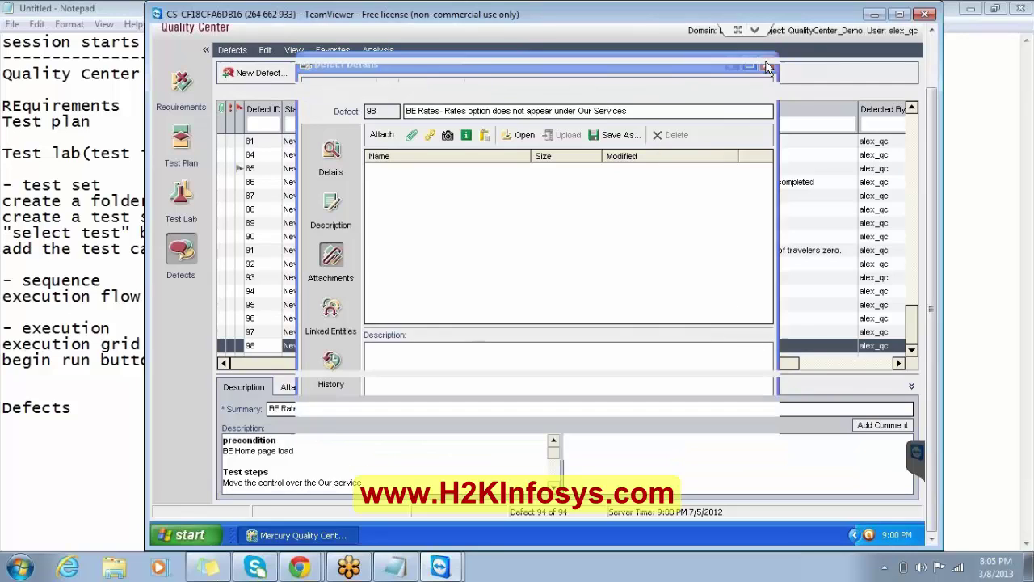
pyautogui.click(91, 215)
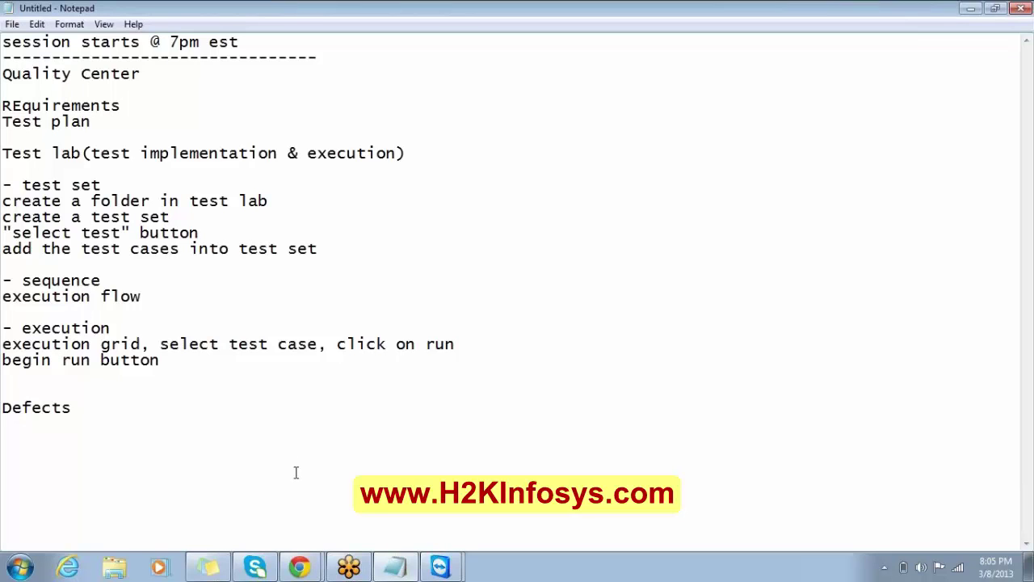
# Bring the remote Quality Center session back to the front and dismiss the low-battery notice.
pyautogui.click(451, 558)
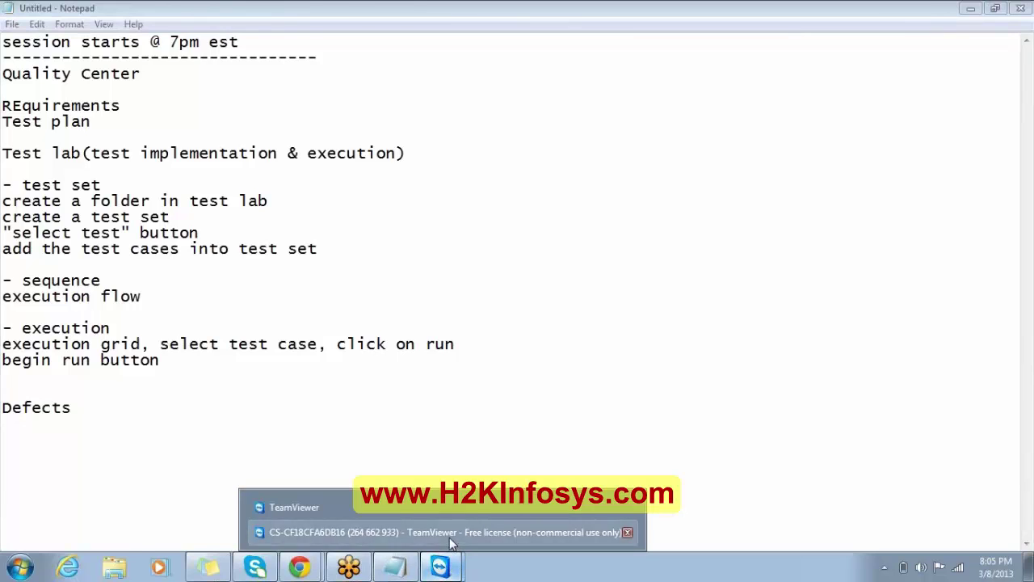
pyautogui.click(449, 534)
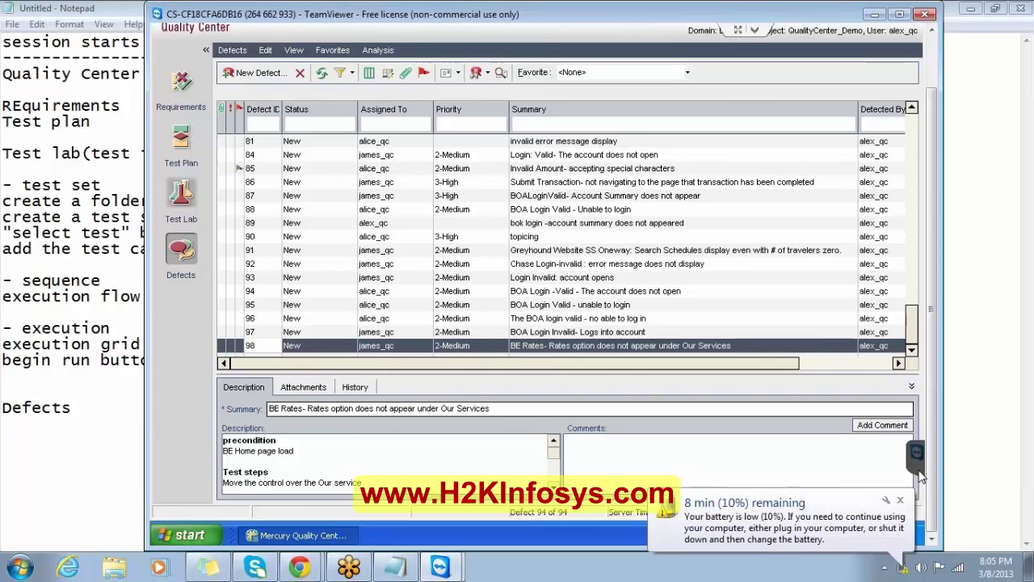
pyautogui.click(901, 502)
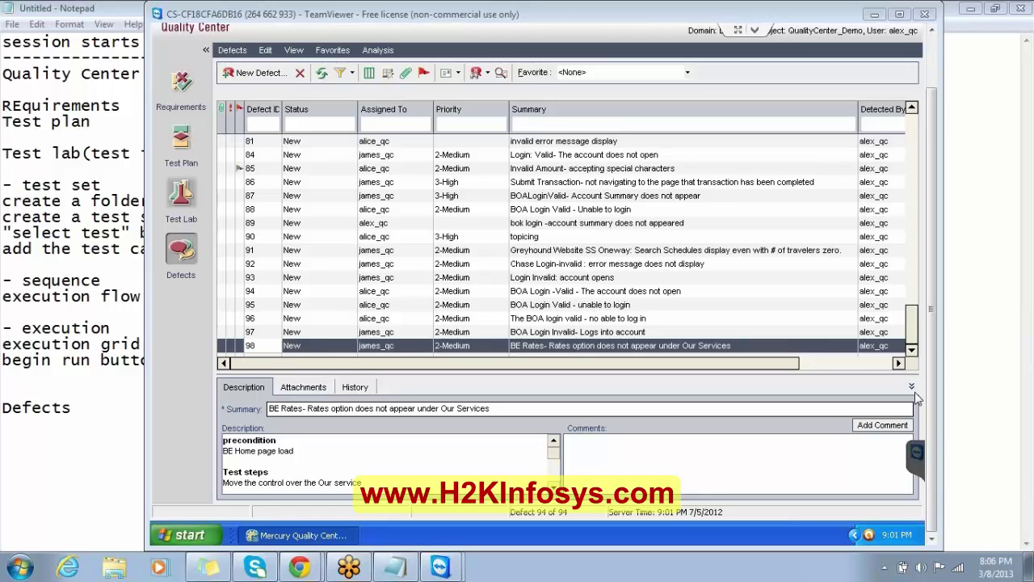
# Add a dashed divider under Defects and paste the attendee chat log below it.
pyautogui.click(71, 408)
pyautogui.press('Return')
pyautogui.write('--')
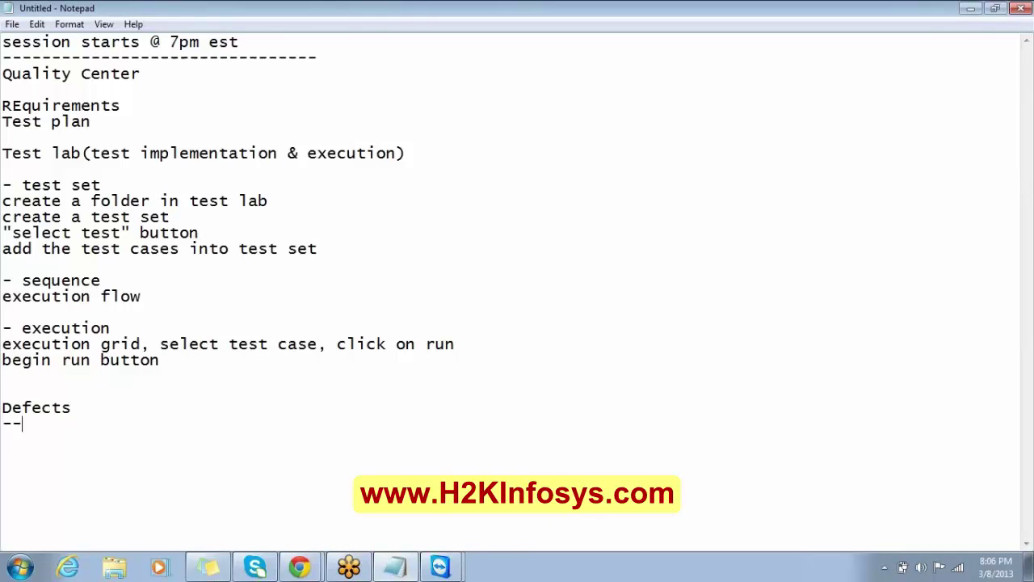
pyautogui.write('----------------------------------------------')
pyautogui.press('Return')
pyautogui.press('Return')
pyautogui.press('Return')
pyautogui.press('Return')
pyautogui.press('Return')
pyautogui.press('Return')
pyautogui.press('Return')
pyautogui.press('Return')
pyautogui.press('Return')
pyautogui.press('Return')
pyautogui.press('Return')
pyautogui.press('Return')
pyautogui.press('Return')
pyautogui.press('Return')
pyautogui.press('Return')
pyautogui.press('Return')
pyautogui.press('Return')
pyautogui.press('Return')
pyautogui.press('Return')
pyautogui.press('Return')
pyautogui.press('Return')
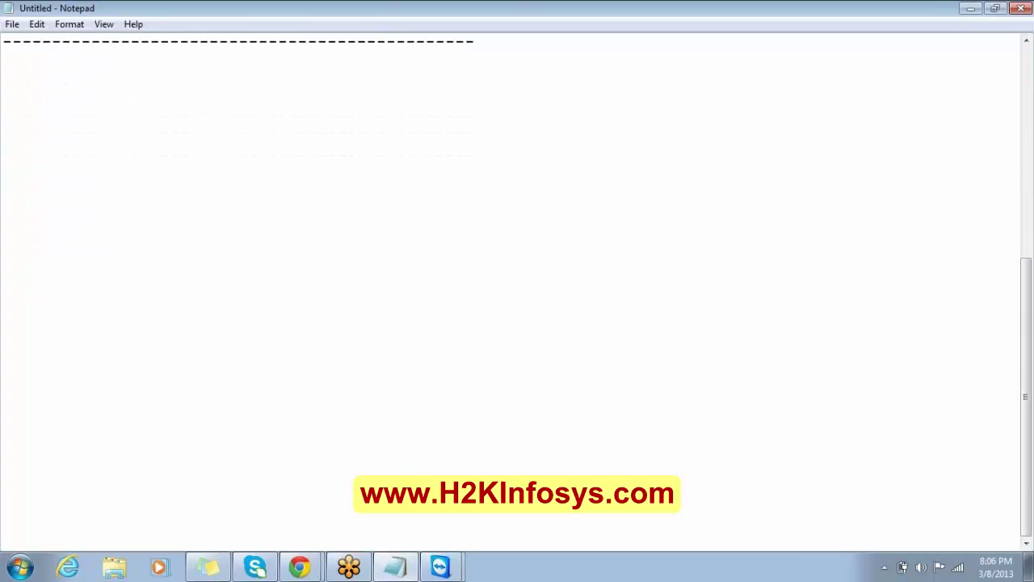
pyautogui.press('Up')
pyautogui.press('Up')
pyautogui.hotkey('ctrl', 'v')
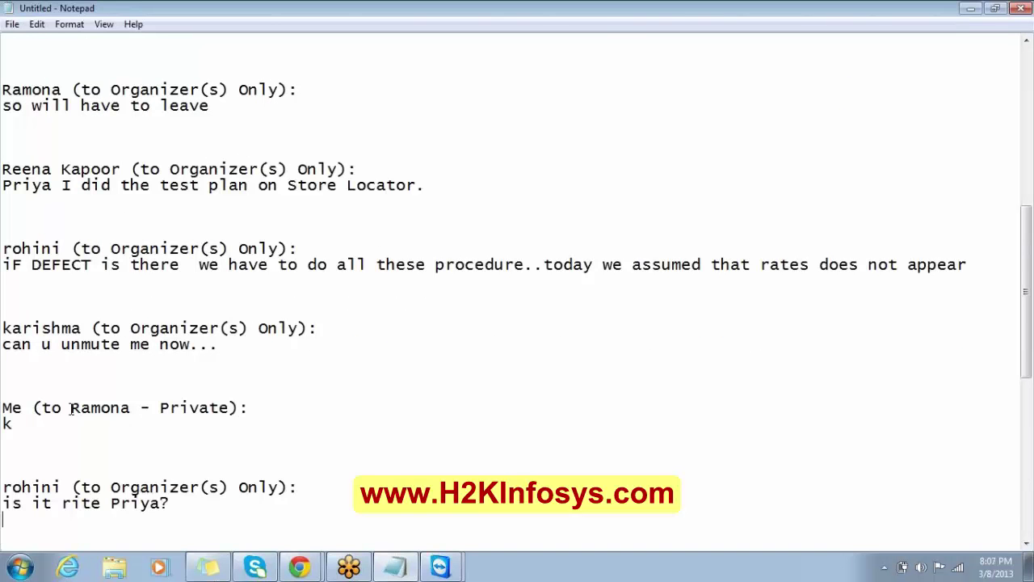
pyautogui.press('Up')
pyautogui.press('Up')
pyautogui.press('Up')
pyautogui.press('Up')
pyautogui.press('Up')
pyautogui.press('Up')
pyautogui.press('Up')
pyautogui.press('Up')
pyautogui.press('Up')
pyautogui.press('Up')
pyautogui.press('Up')
pyautogui.press('Up')
pyautogui.press('Up')
pyautogui.press('Up')
pyautogui.press('Up')
pyautogui.press('Up')
pyautogui.press('Up')
pyautogui.press('Up')
pyautogui.press('Up')
pyautogui.press('Up')
pyautogui.press('Up')
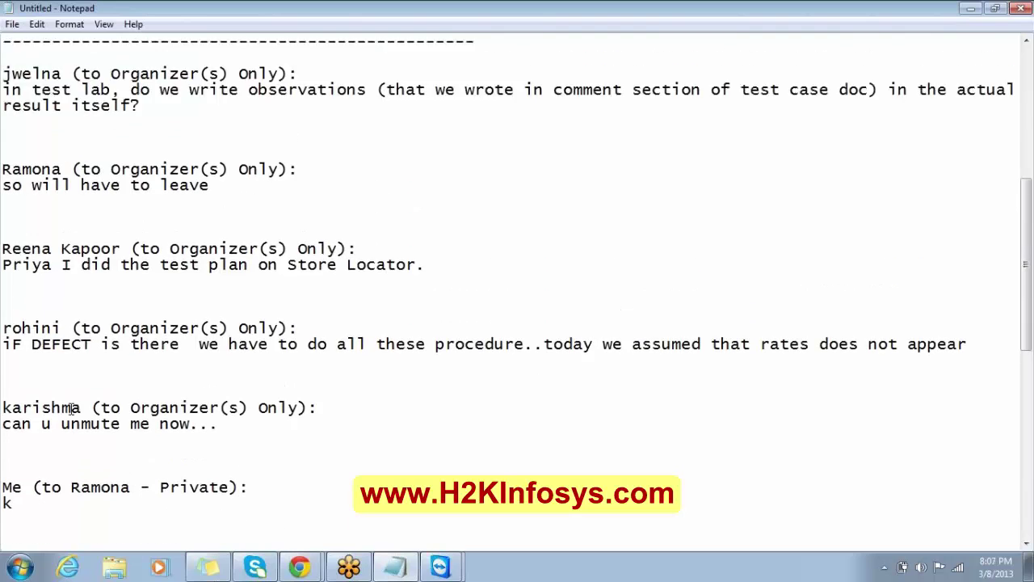
pyautogui.press('Down')
pyautogui.press('Down')
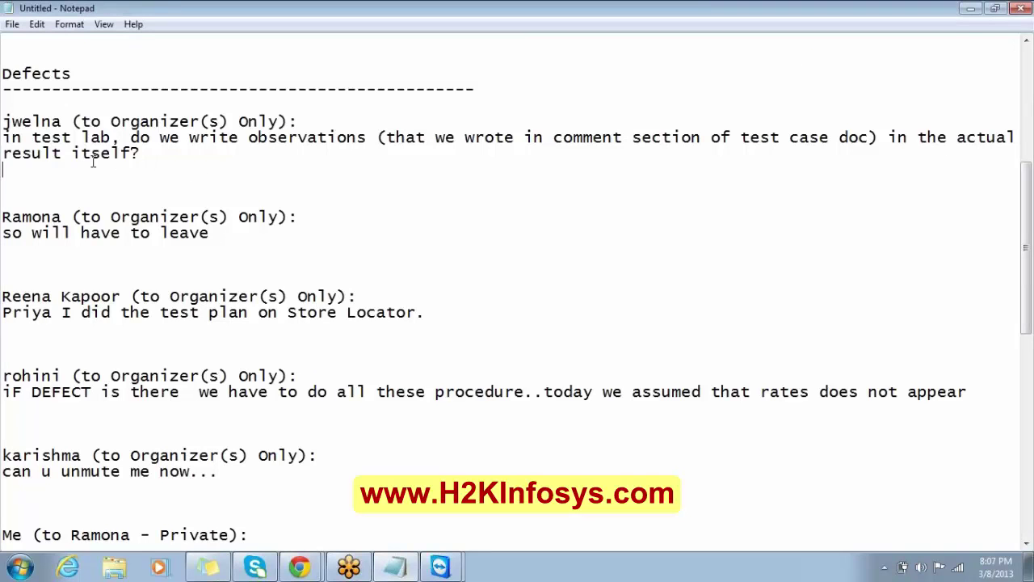
# Delete the unwanted pasted messages, keeping only 'can u unmute me now...'.
pyautogui.moveTo(4, 170); pyautogui.dragTo(3, 121)
pyautogui.press('Delete')
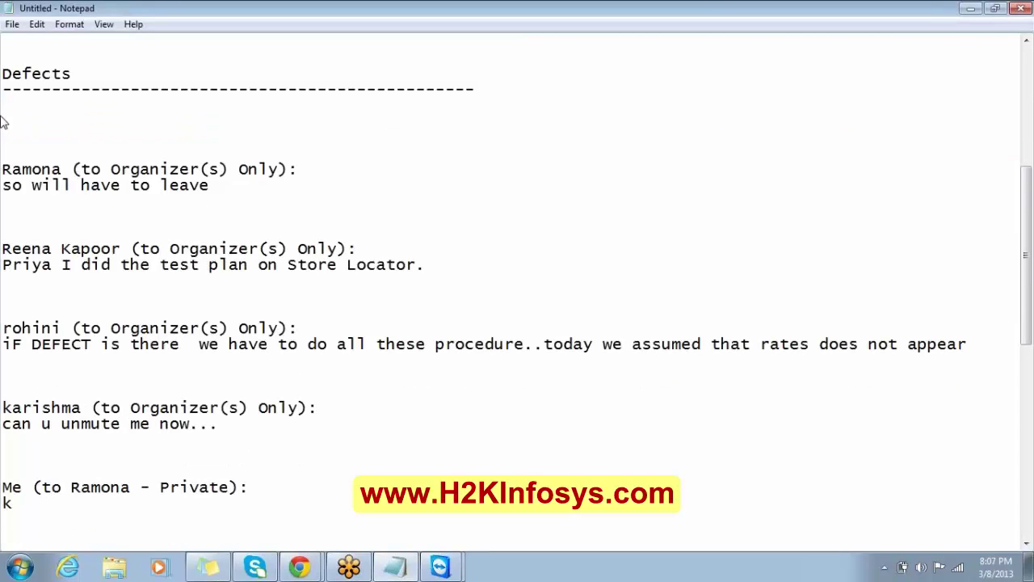
pyautogui.hotkey('shift', 'Down')
pyautogui.hotkey('shift', 'Down')
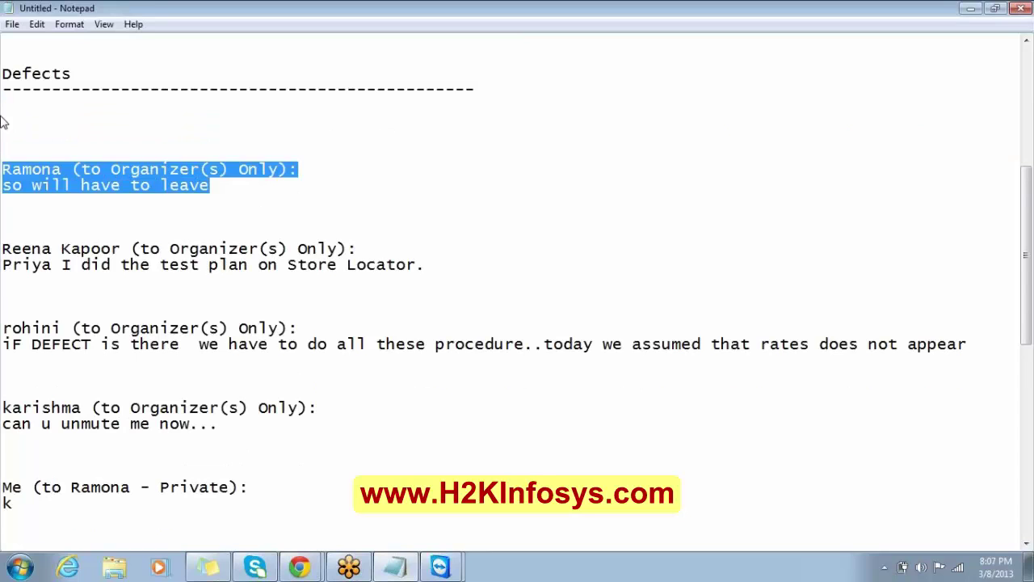
pyautogui.press('Delete')
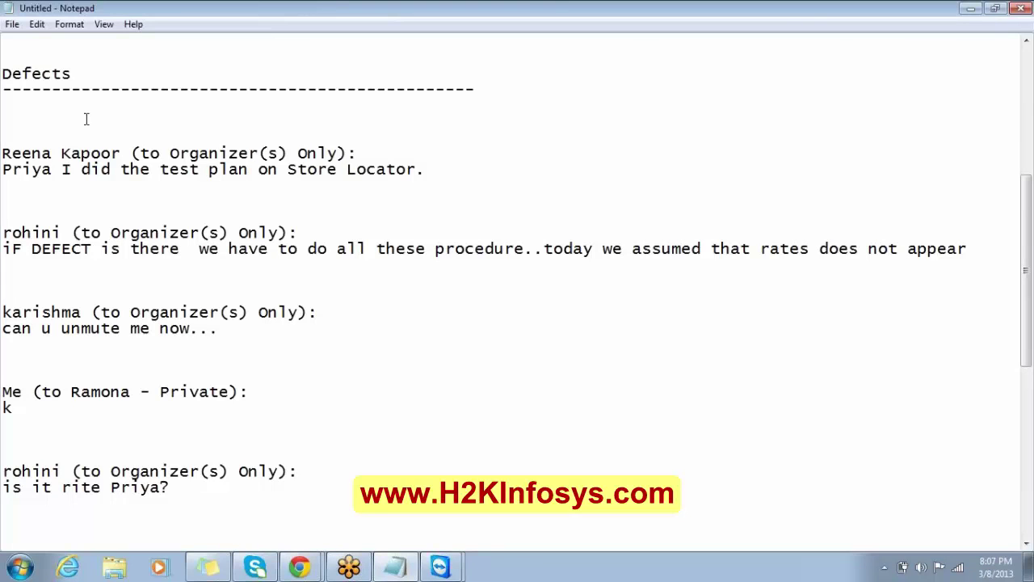
pyautogui.hotkey('shift', 'Down')
pyautogui.hotkey('shift', 'Down')
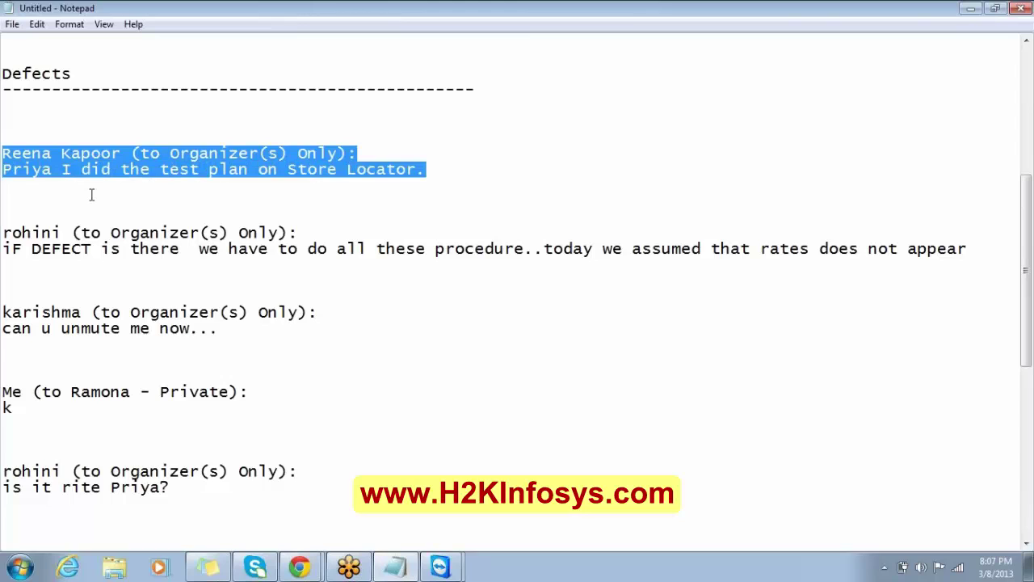
pyautogui.press('BackSpace')
pyautogui.press('BackSpace')
pyautogui.press('BackSpace')
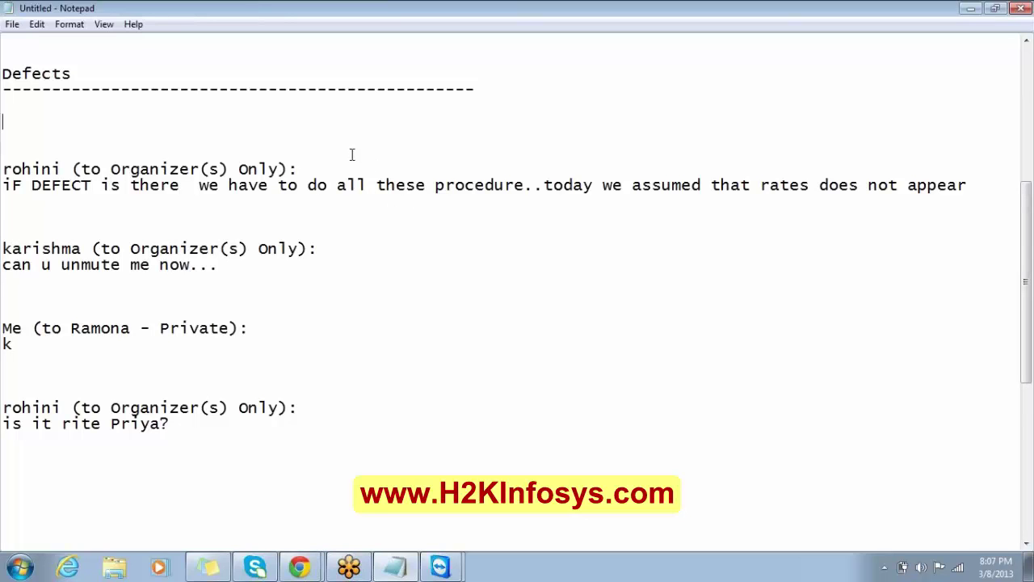
pyautogui.moveTo(300, 152); pyautogui.dragTo(329, 218)
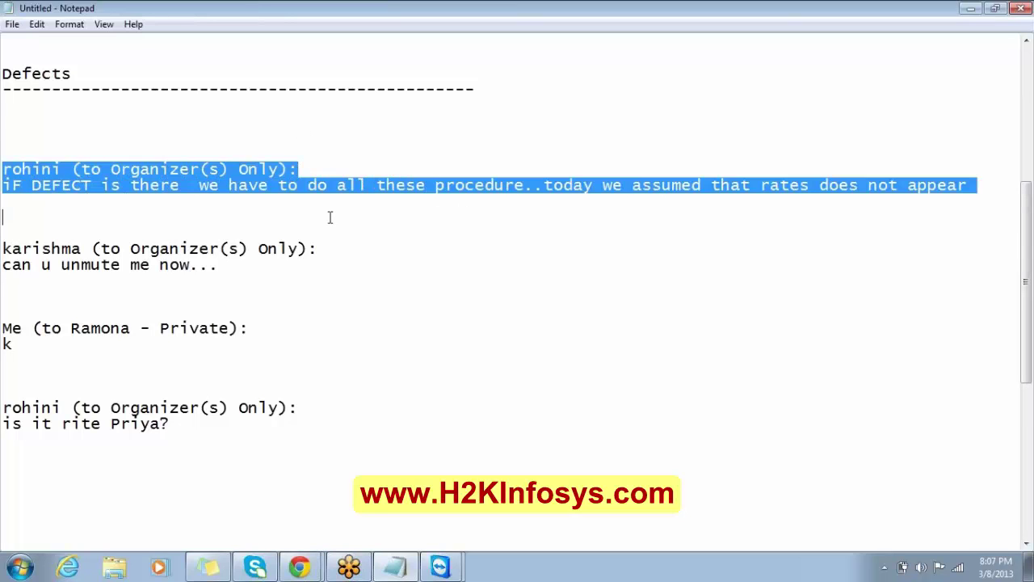
pyautogui.press('BackSpace')
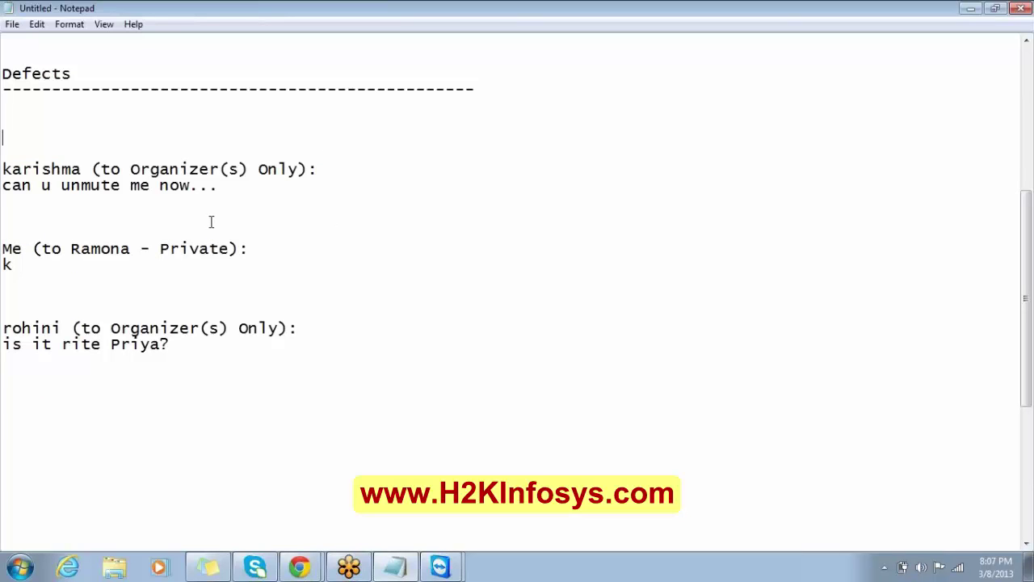
pyautogui.moveTo(53, 232); pyautogui.dragTo(62, 265)
pyautogui.press('BackSpace')
pyautogui.press('BackSpace')
pyautogui.press('BackSpace')
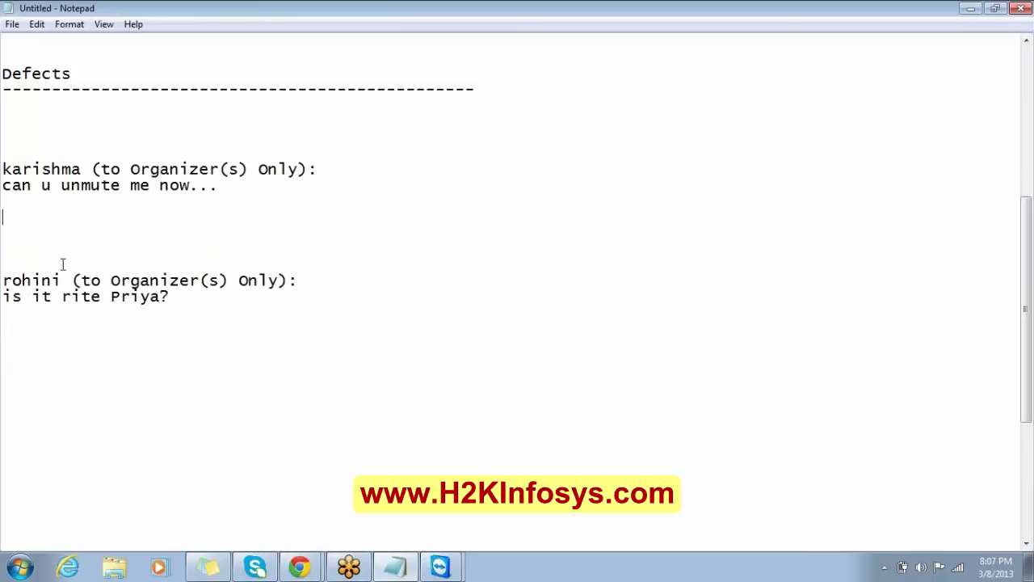
pyautogui.press('Down')
pyautogui.press('Down')
pyautogui.press('Down')
pyautogui.press('Down')
pyautogui.hotkey('shift', 'Down')
pyautogui.hotkey('shift', 'Down')
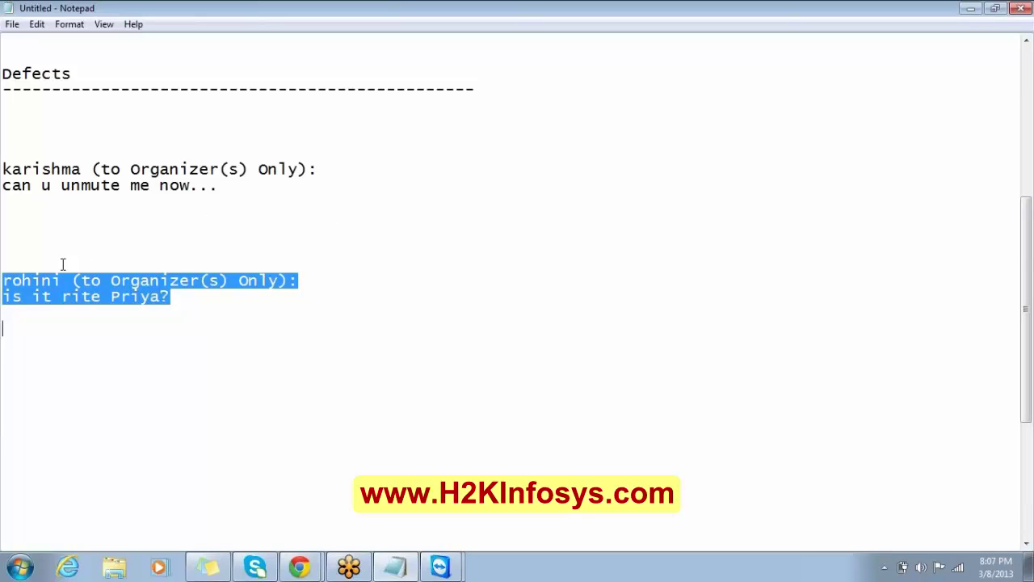
pyautogui.press('BackSpace')
pyautogui.press('BackSpace')
pyautogui.press('BackSpace')
pyautogui.press('BackSpace')
pyautogui.press('BackSpace')
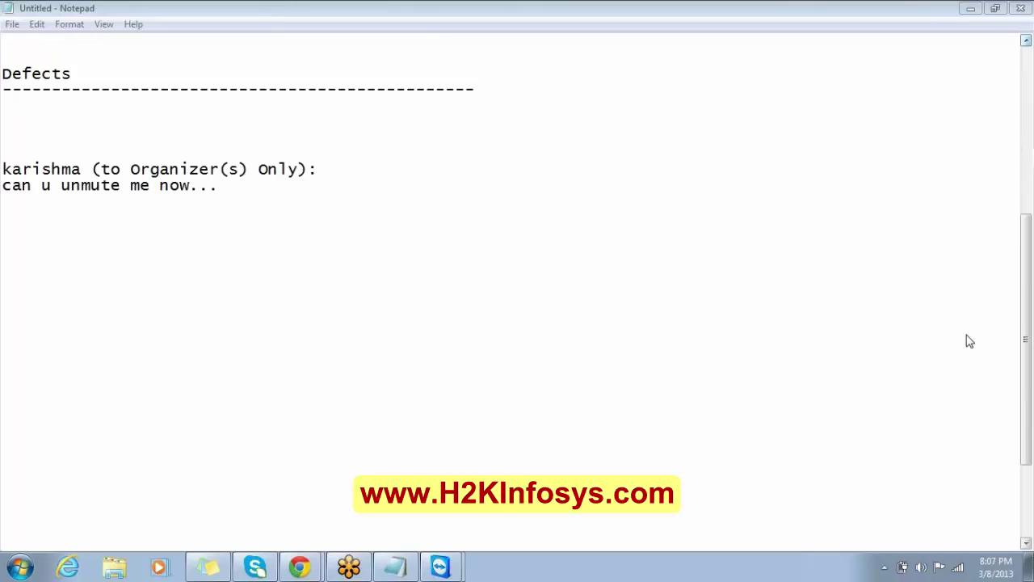
# Paste the question 'i have a doubt on the test call' below the unmute request.
pyautogui.click(251, 198)
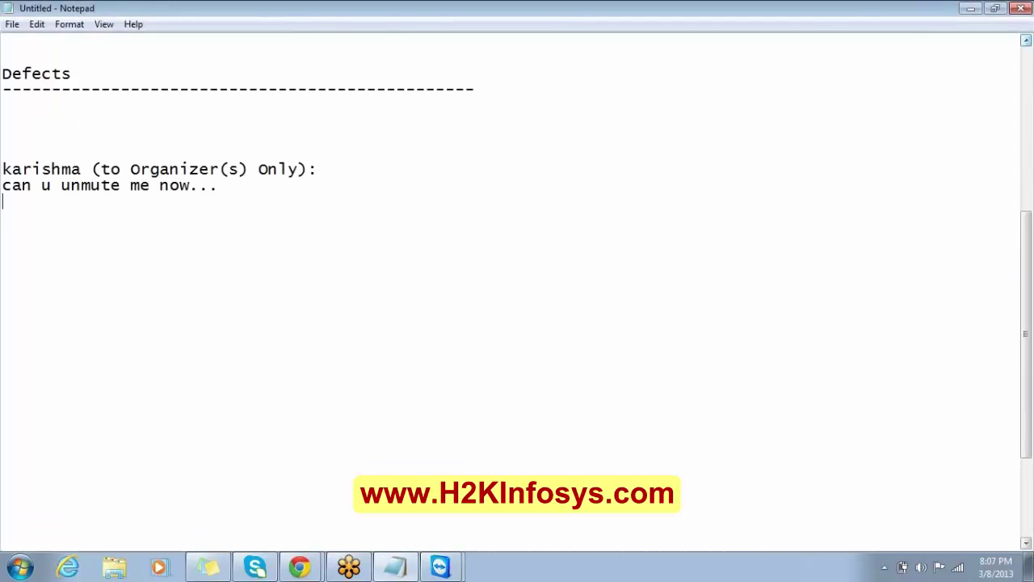
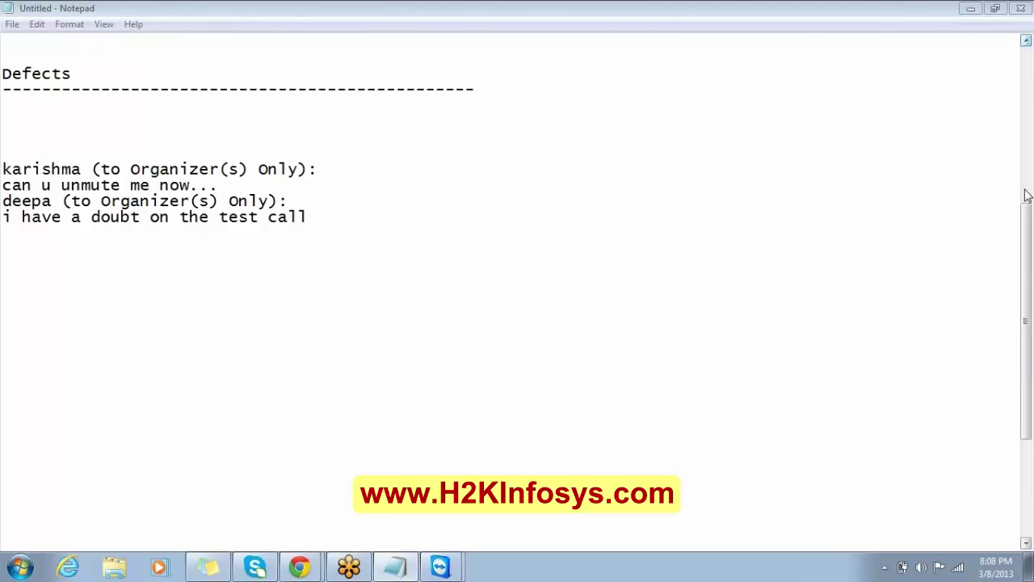
pyautogui.click(832, 239)
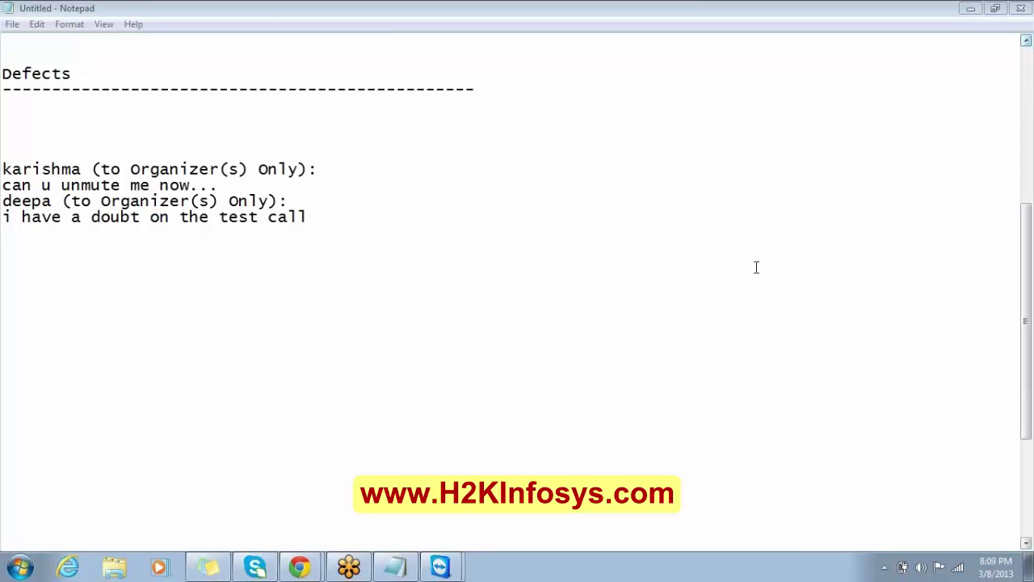
# Add the note 'test set - group of test cases' below the last question.
pyautogui.click(321, 211)
pyautogui.press('Return')
pyautogui.press('Return')
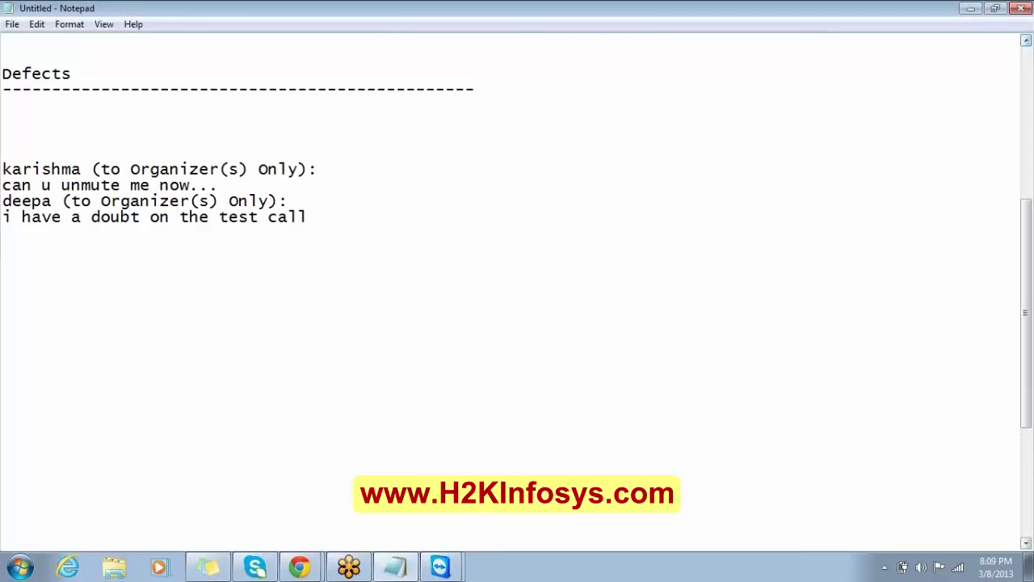
pyautogui.write('test set - group o')
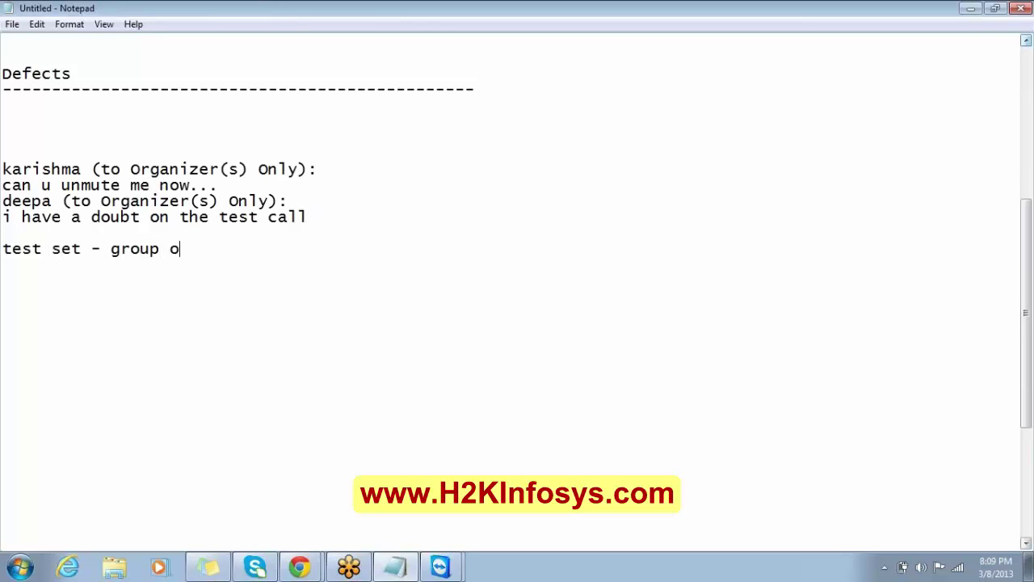
pyautogui.write('f test cases')
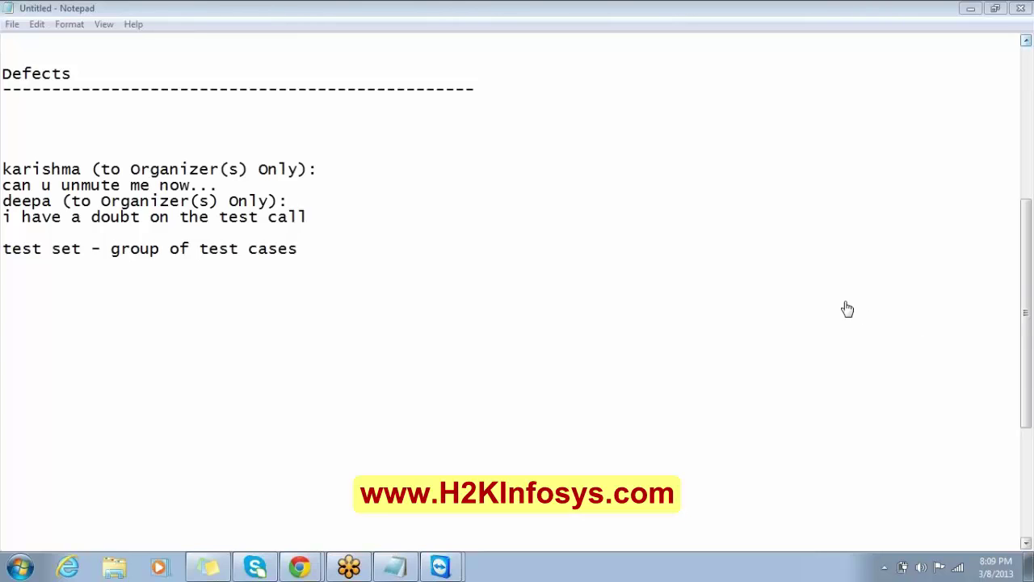
# Paste the questions 'i have a doute' and 'than what is test case?' into the list.
pyautogui.click(315, 211)
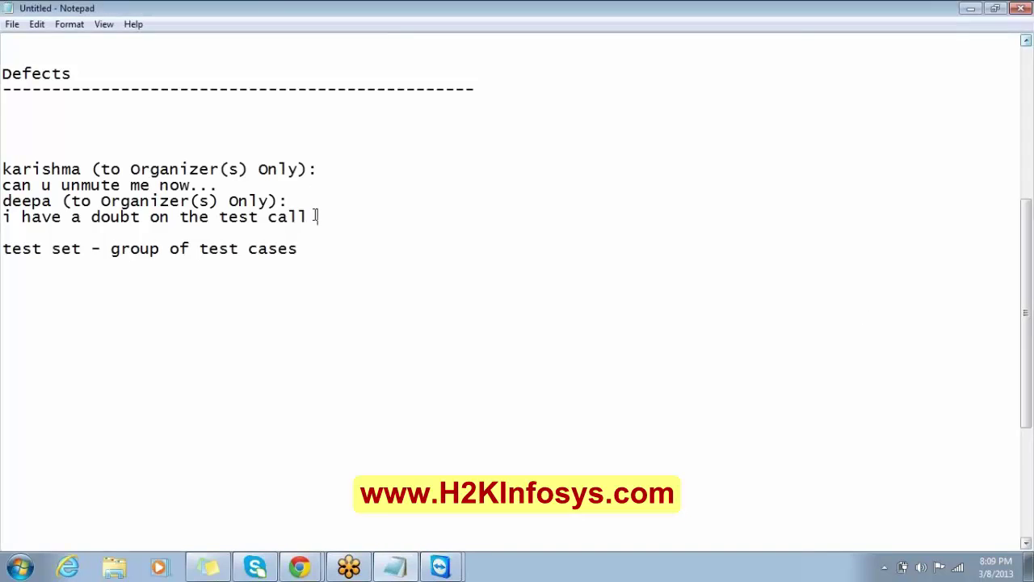
pyautogui.press('Return')
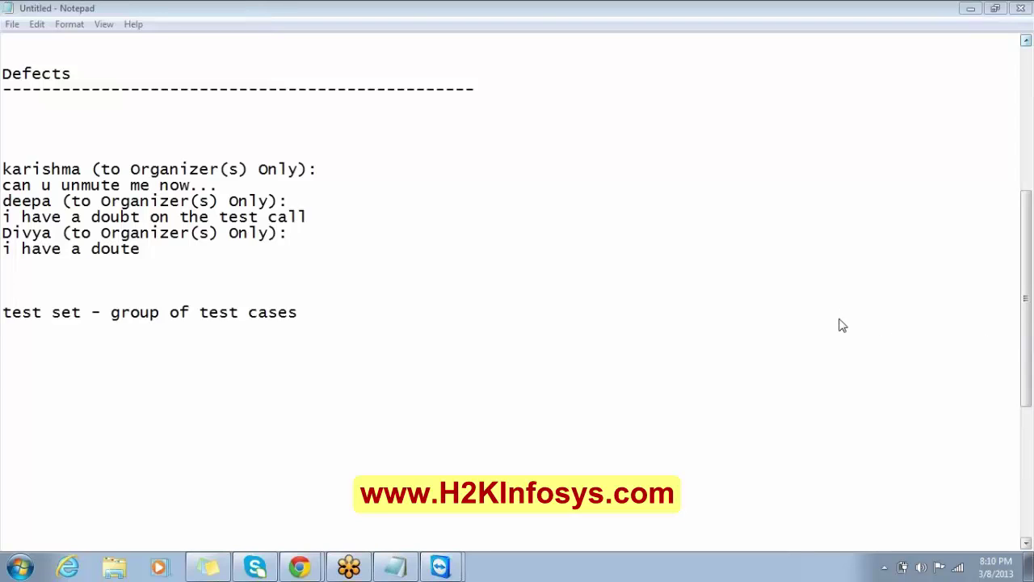
pyautogui.click(159, 265)
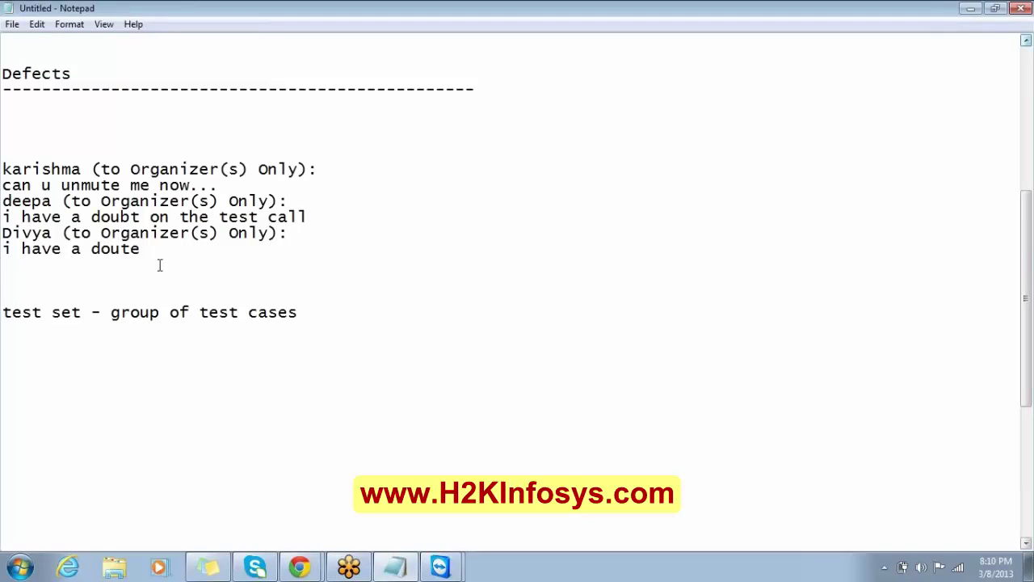
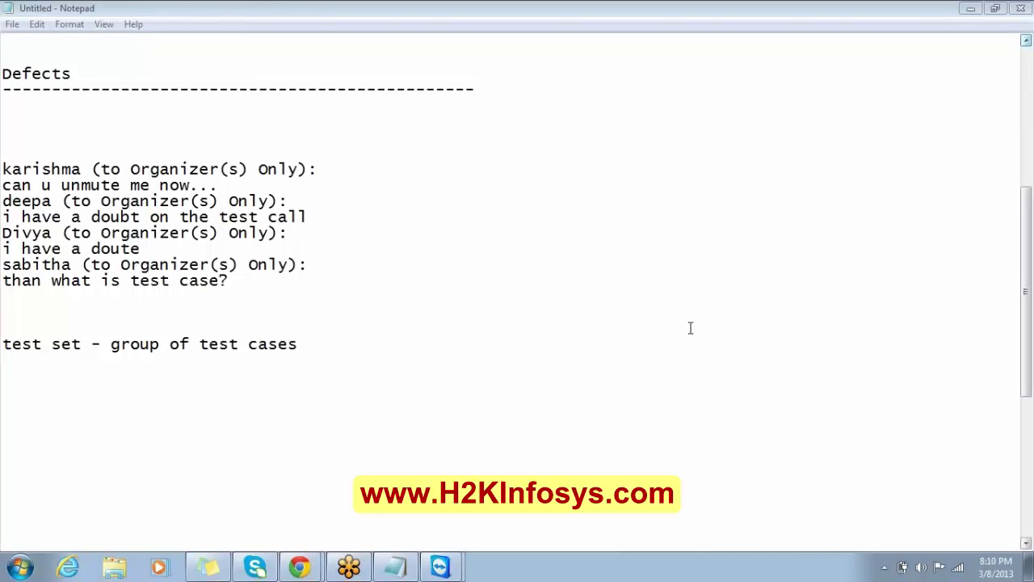
pyautogui.click(447, 566)
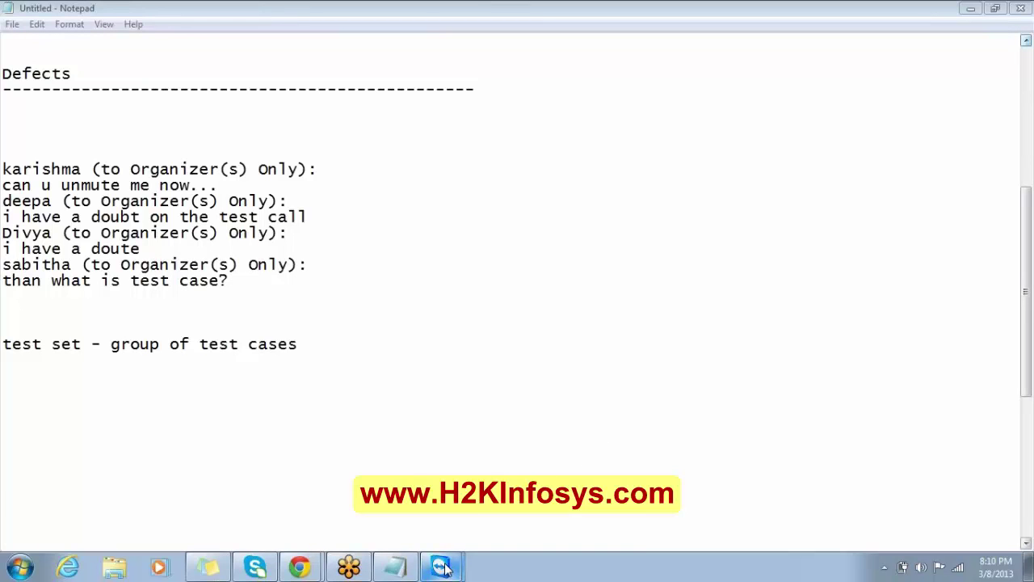
pyautogui.click(447, 533)
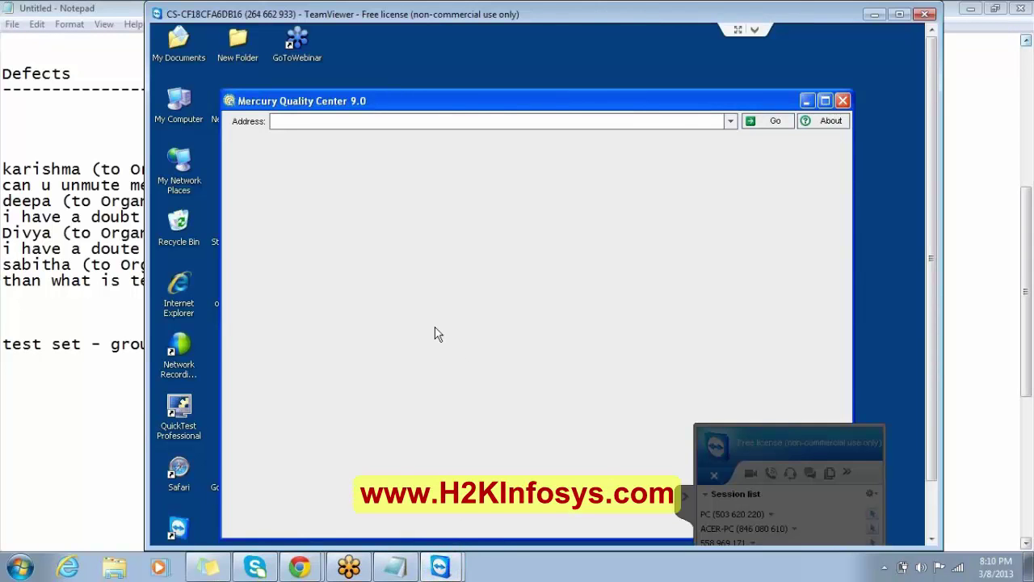
pyautogui.click(116, 347)
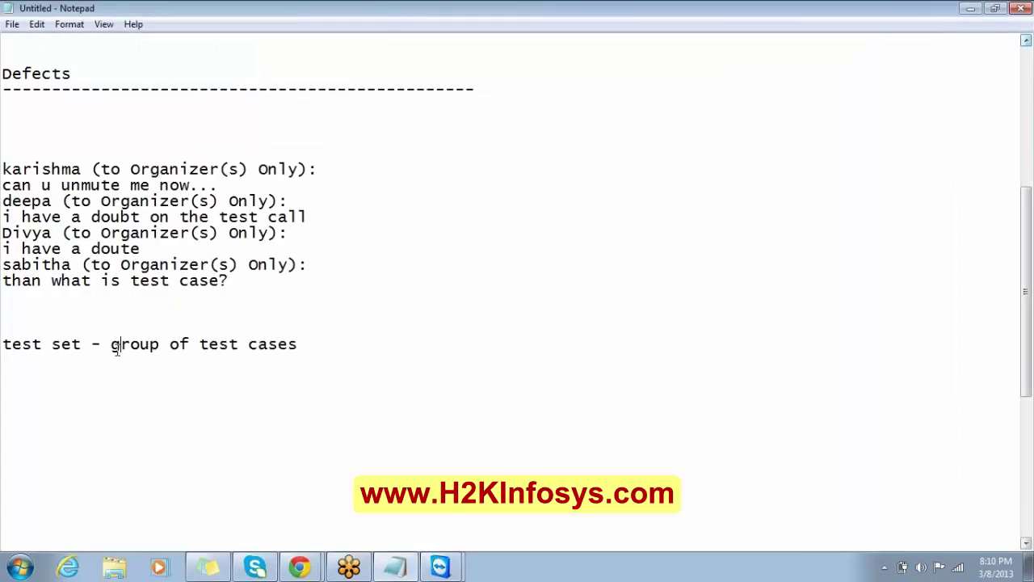
pyautogui.click(304, 347)
pyautogui.press('Return')
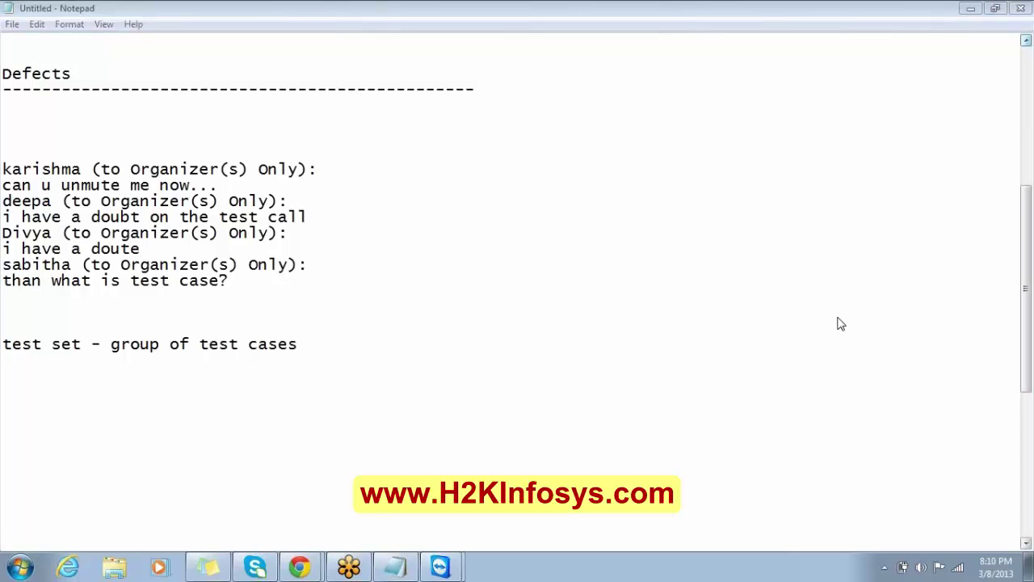
# Paste the defects attachment question on a new line after the test case question.
pyautogui.click(233, 281)
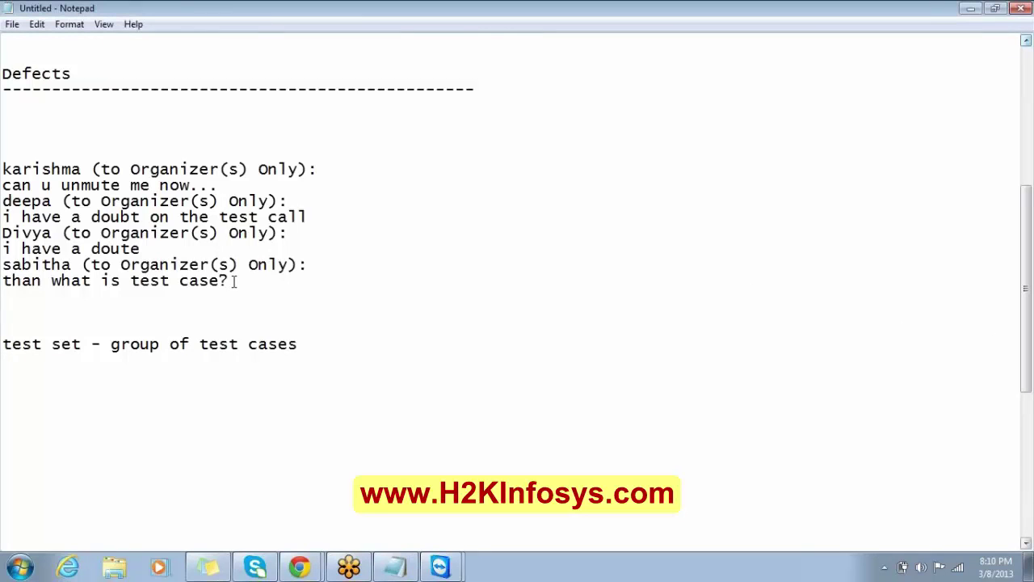
pyautogui.press('Return')
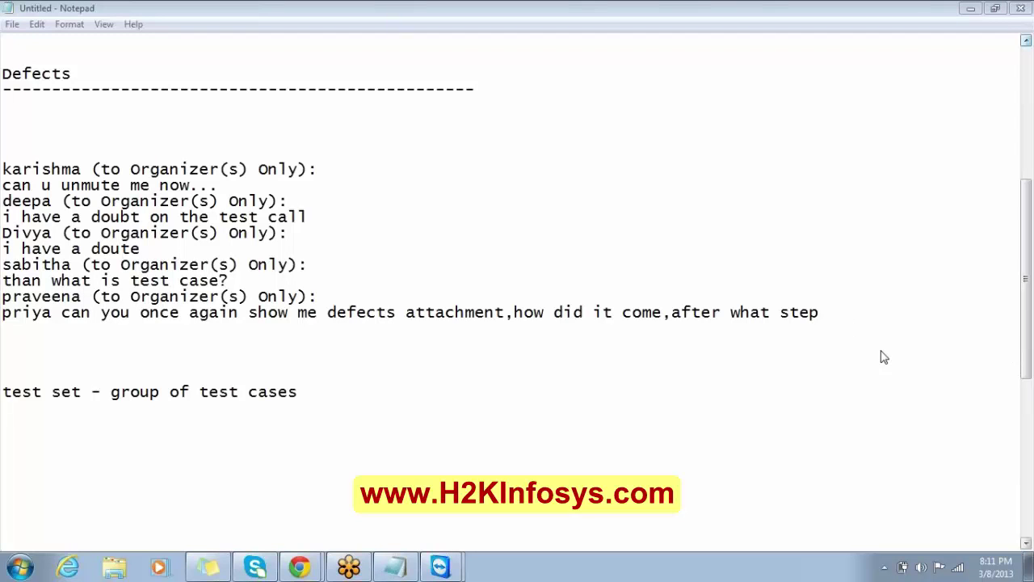
# Paste the wrongly written preconditions question below it and remove the extra blank lines.
pyautogui.click(519, 336)
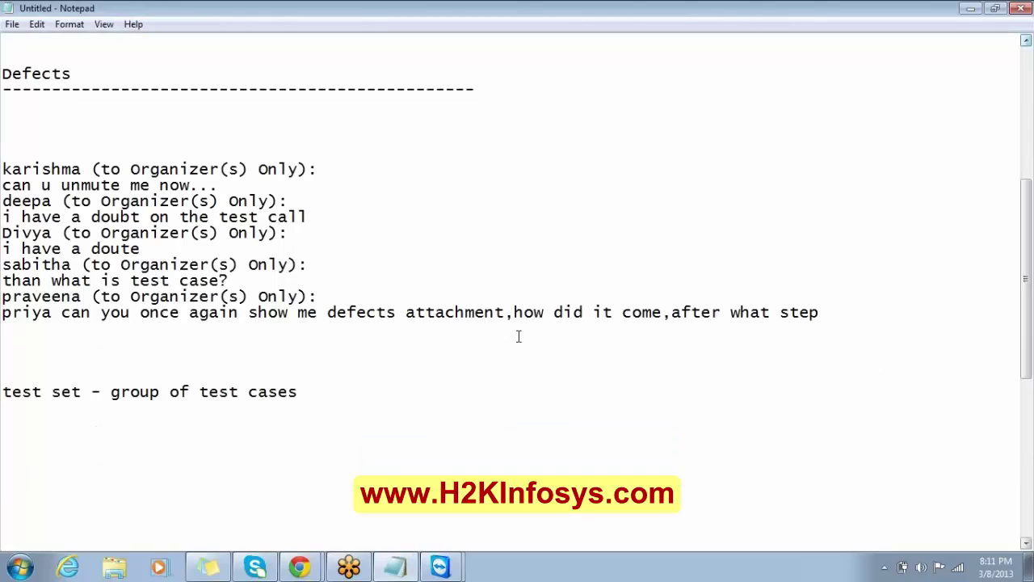
pyautogui.press('Return')
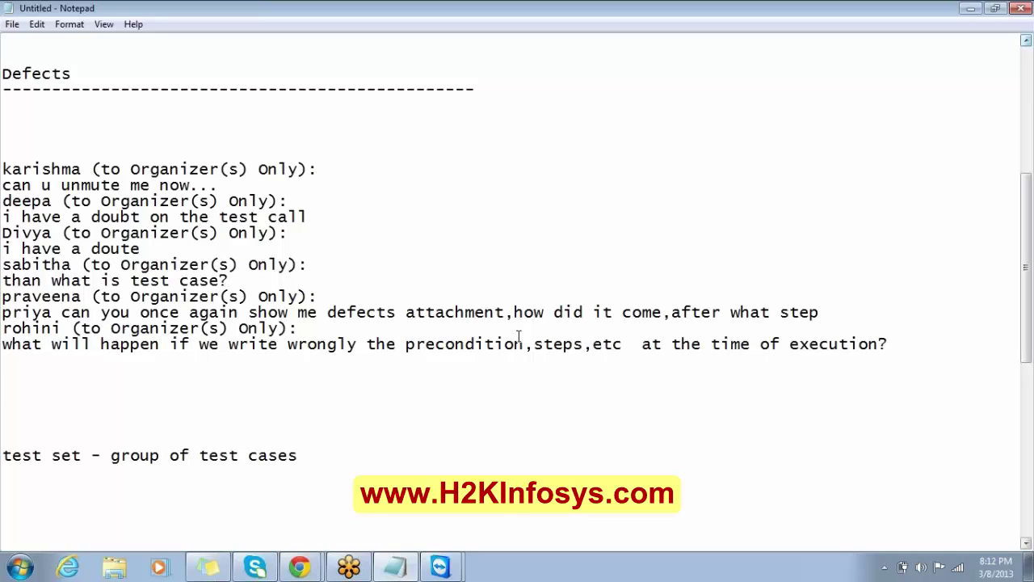
pyautogui.press('Up')
pyautogui.press('Up')
pyautogui.press('Delete')
pyautogui.press('Delete')
pyautogui.press('Delete')
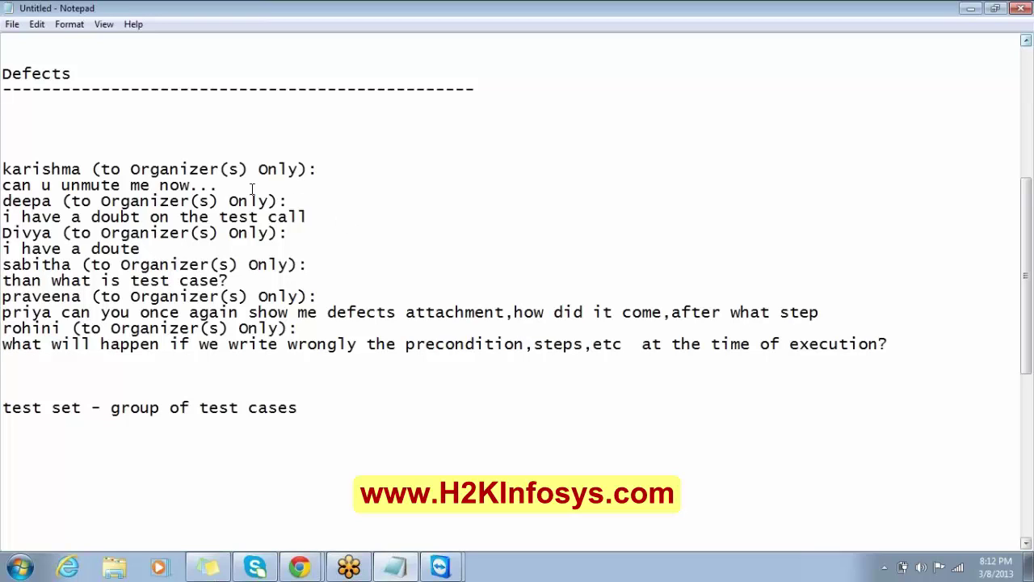
# Delete the unmute request and the test call doubt, each with its heading line.
pyautogui.moveTo(220, 185); pyautogui.dragTo(3, 172)
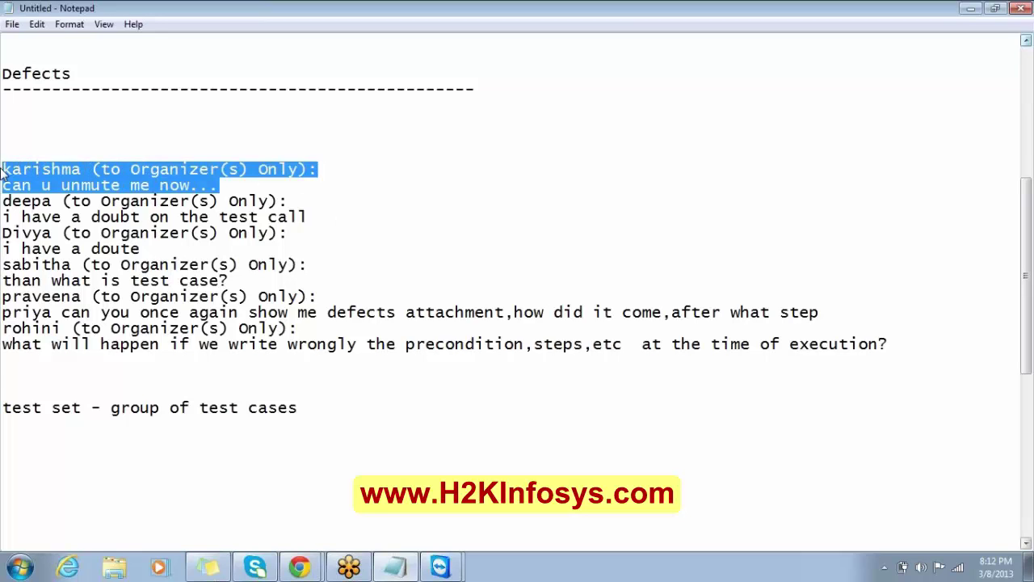
pyautogui.press('Delete')
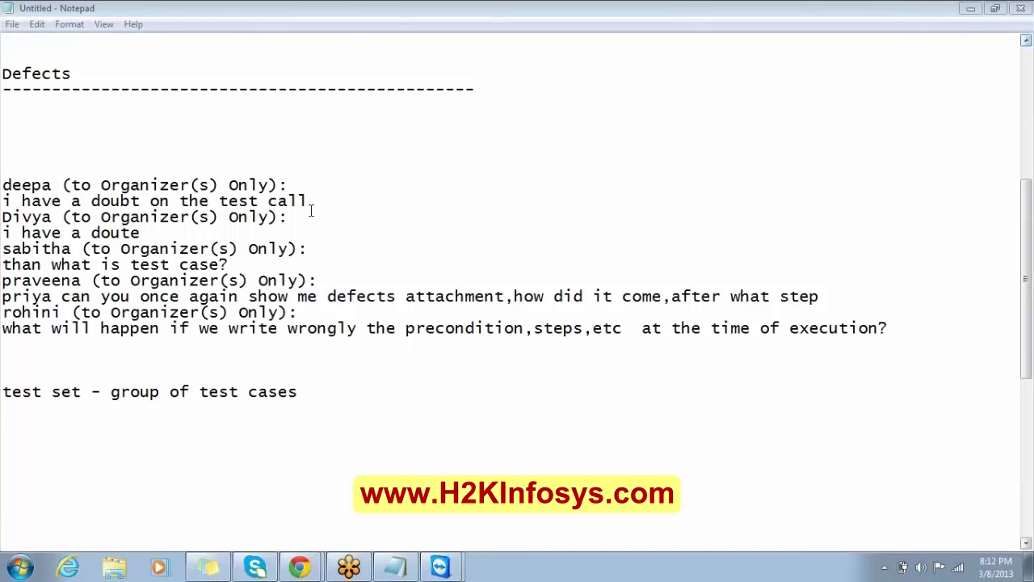
pyautogui.moveTo(309, 201); pyautogui.dragTo(138, 168)
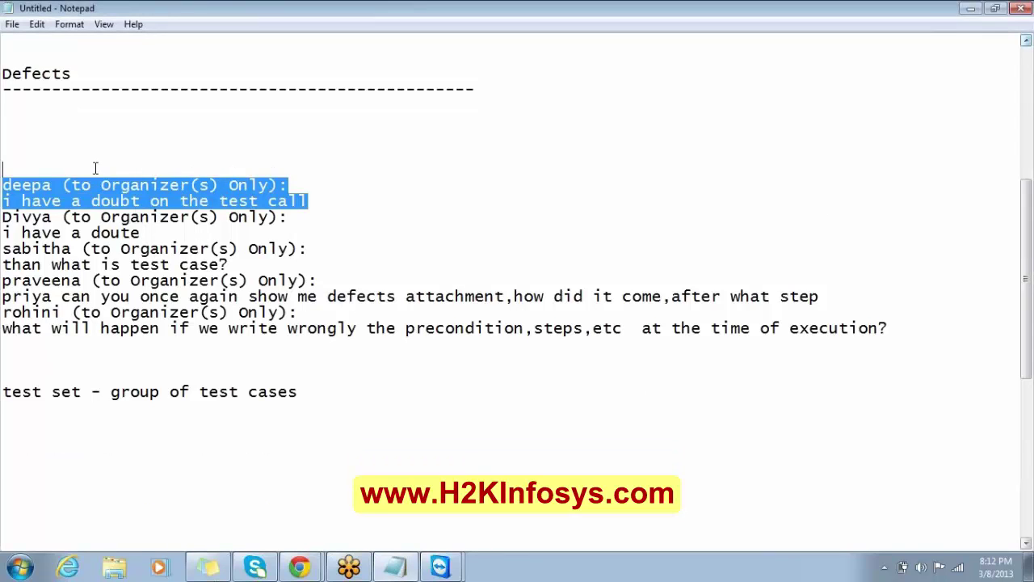
pyautogui.press('Delete')
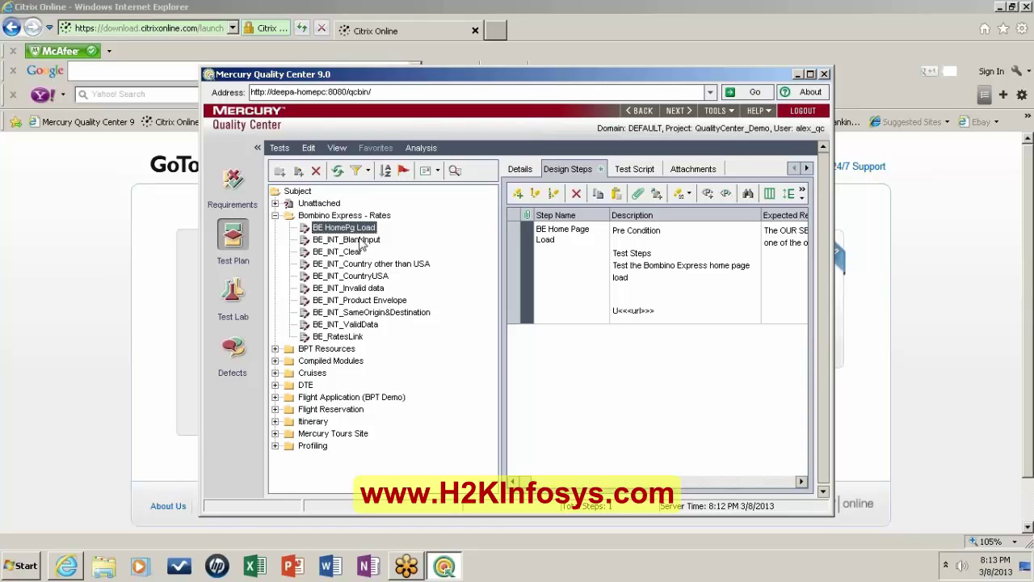
# Edit BE_INT_Country other than USA's design step and start a Call to Test.
pyautogui.click(360, 240)
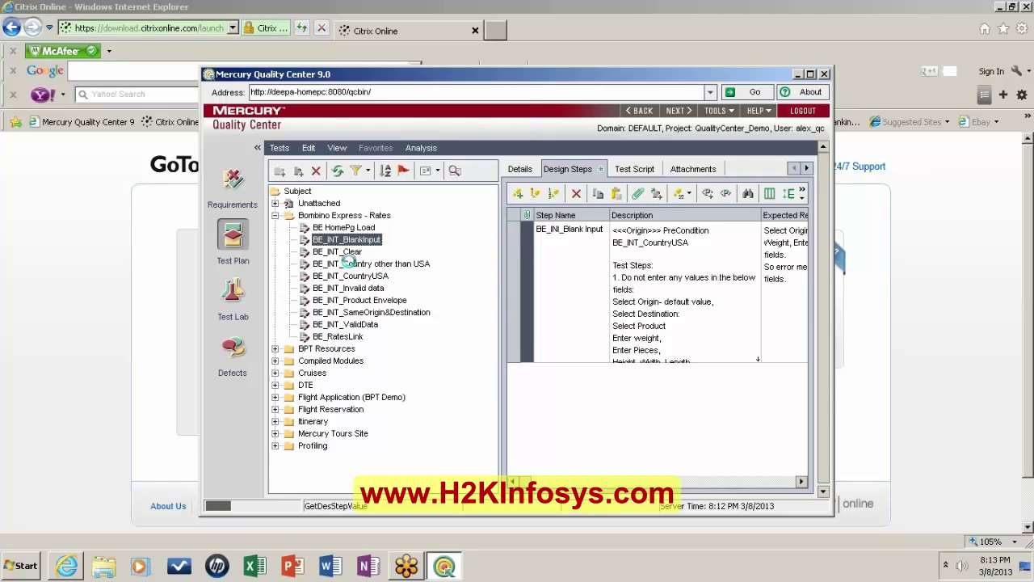
pyautogui.click(352, 264)
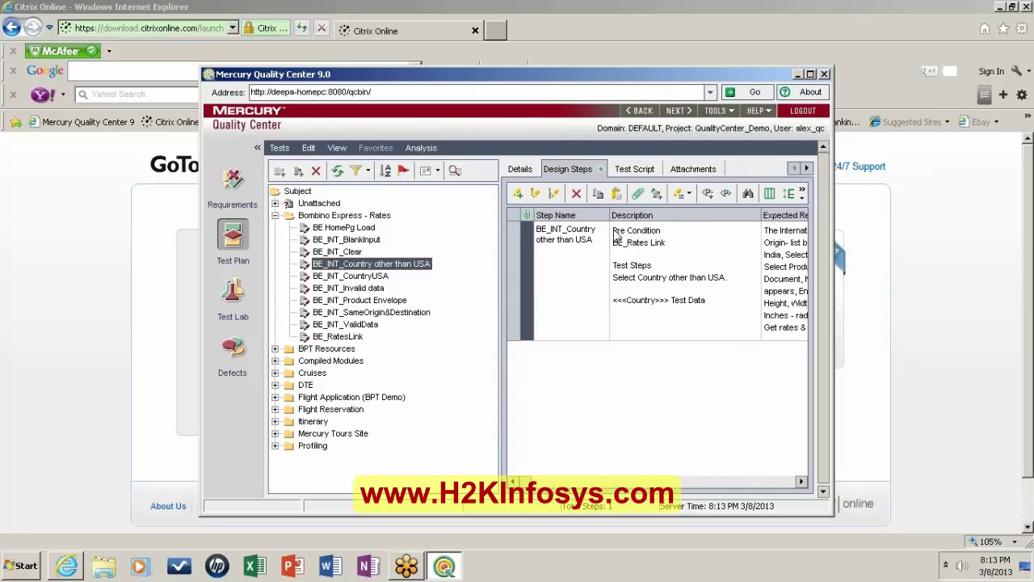
pyautogui.click(616, 236)
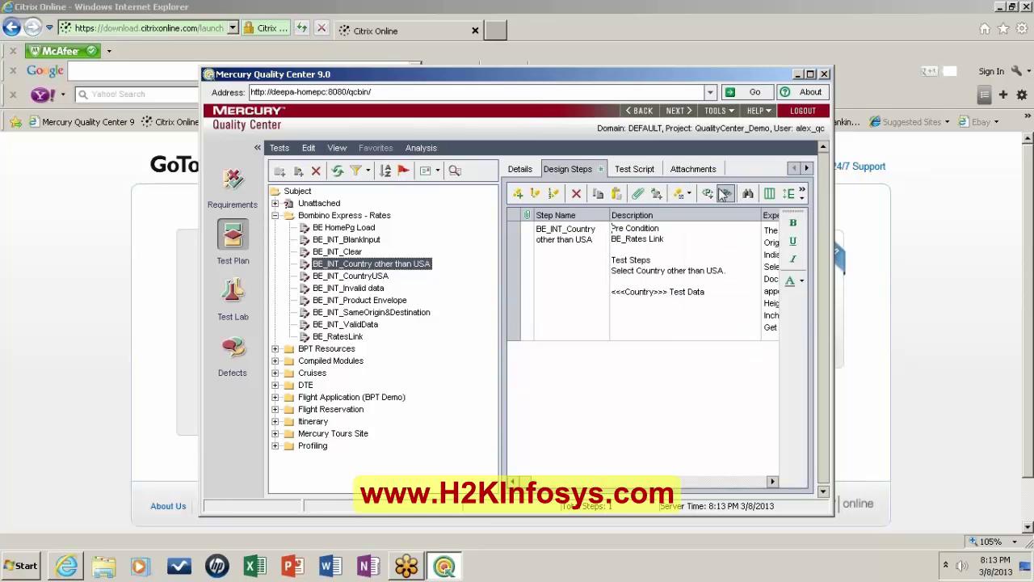
pyautogui.click(656, 194)
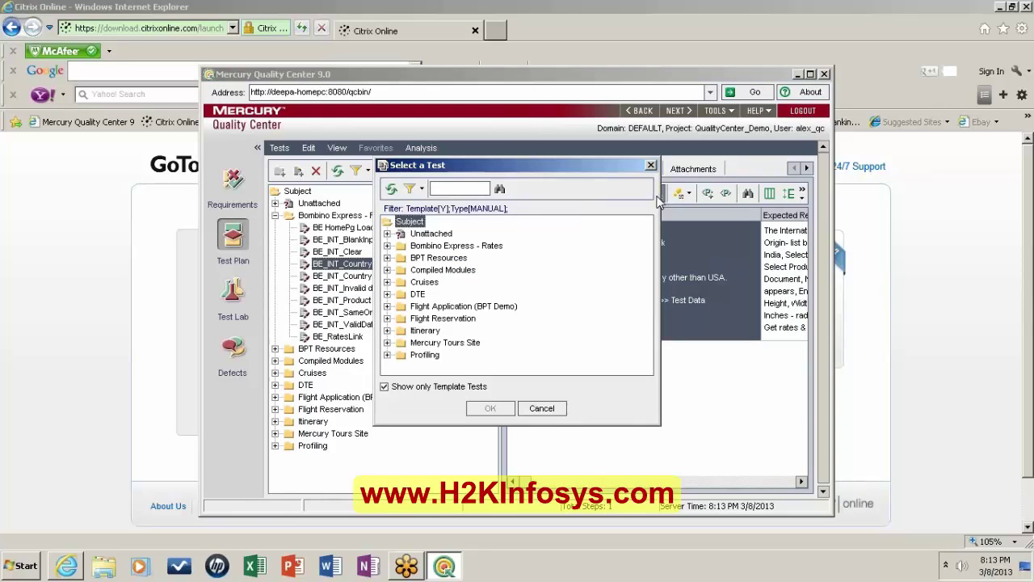
# From Bombino Express - Rates, list all tests and call BE_INT_CountryUSA.
pyautogui.click(400, 247)
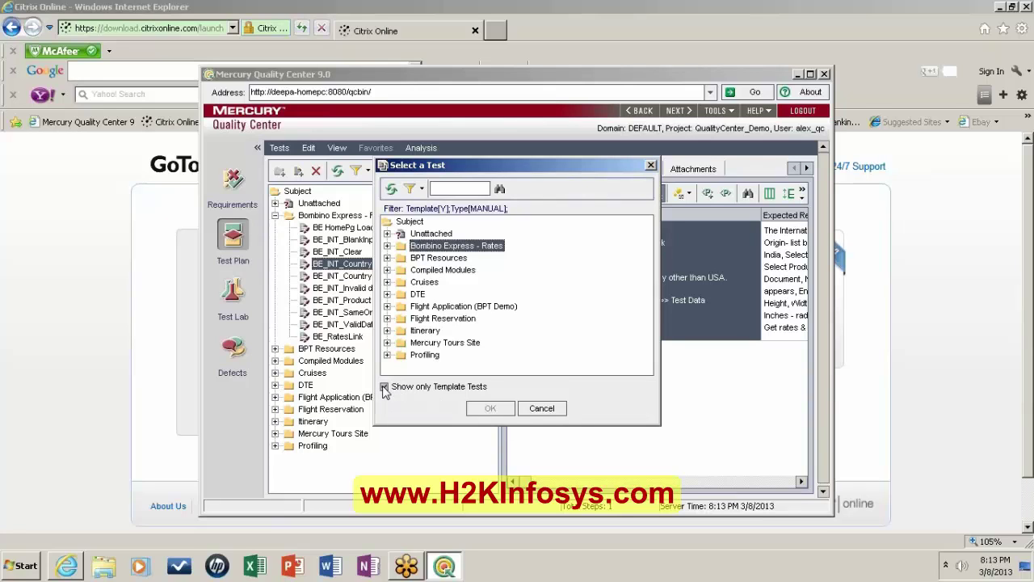
pyautogui.click(385, 387)
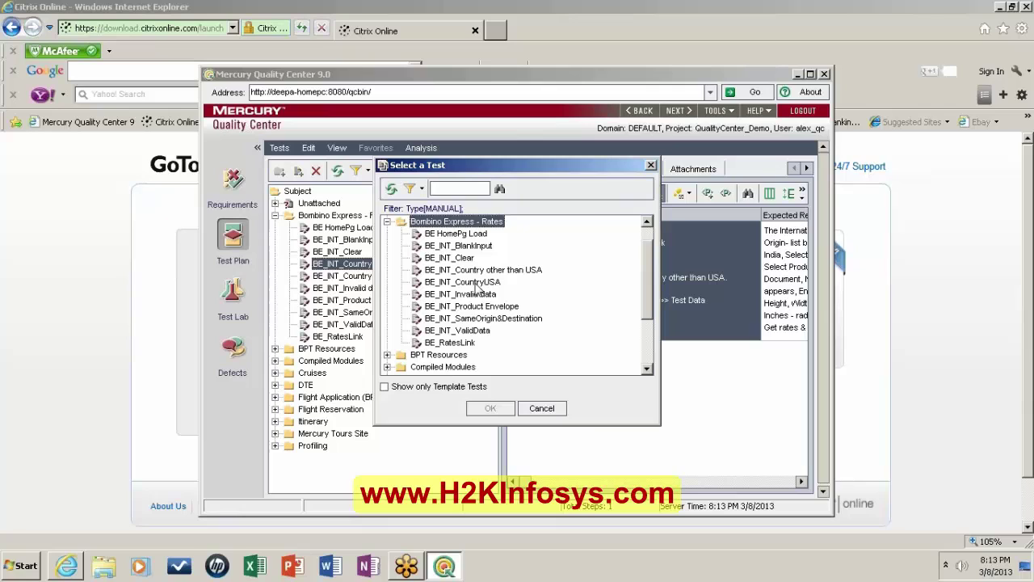
pyautogui.click(477, 283)
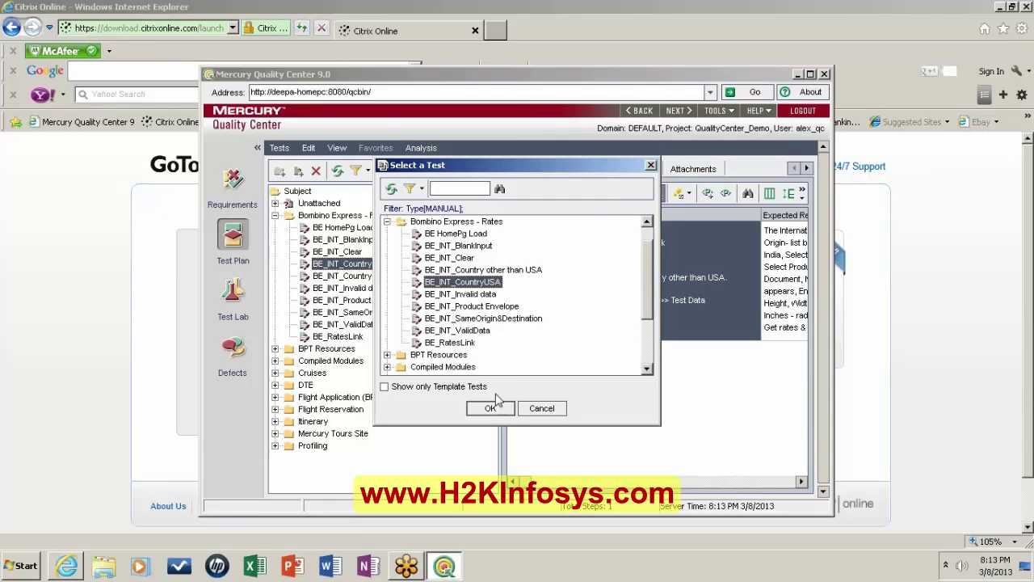
pyautogui.click(488, 411)
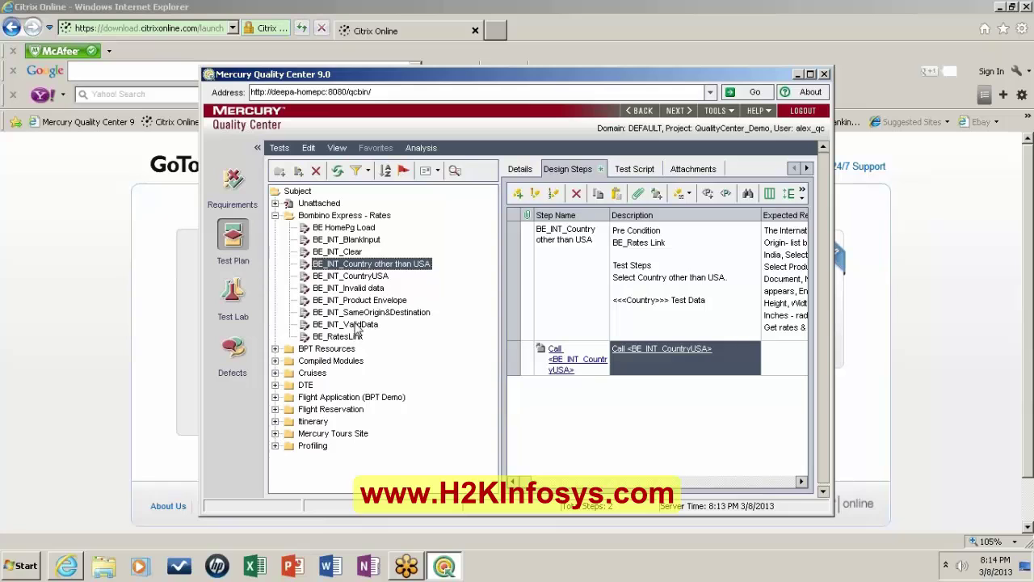
# Check the other Rates tests, then return to BE_INT_ValidData's description and scroll to Test Data.
pyautogui.click(356, 324)
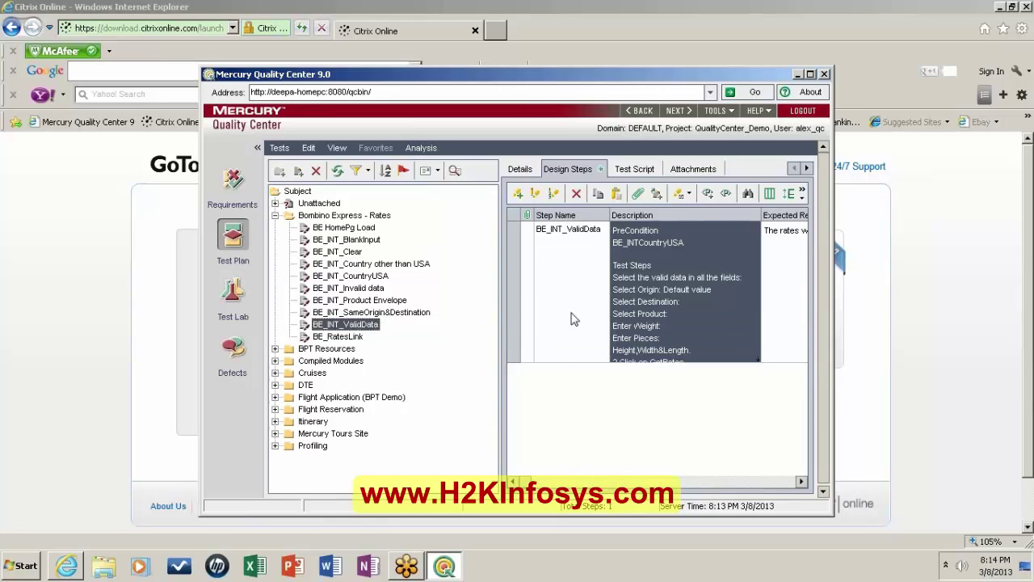
pyautogui.click(612, 322)
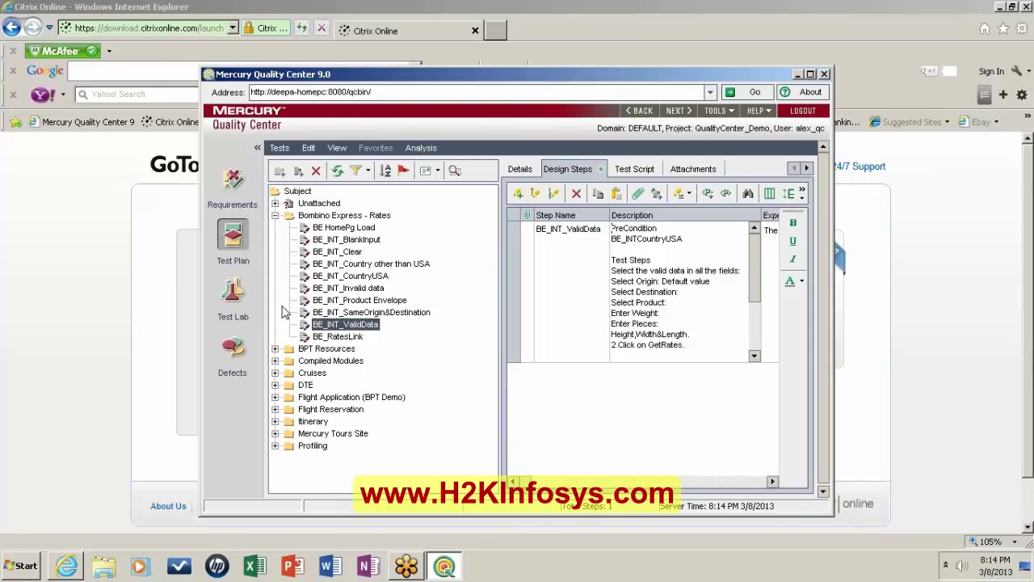
pyautogui.click(359, 264)
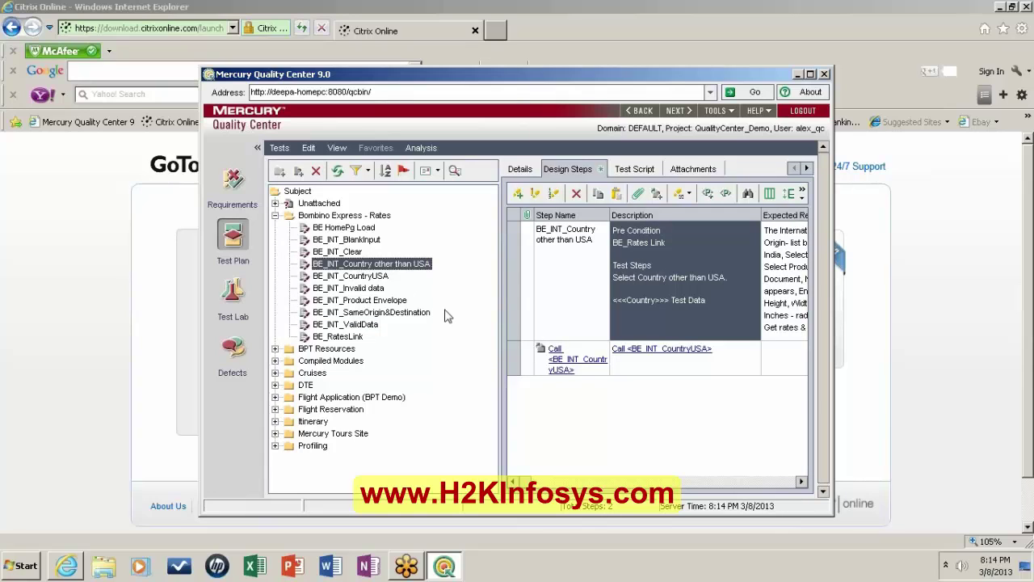
pyautogui.click(374, 300)
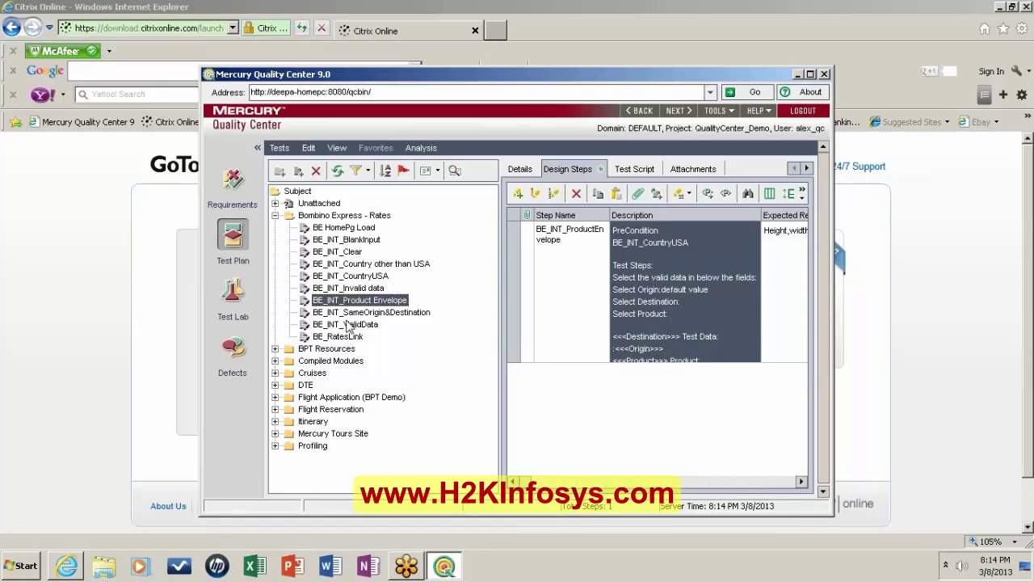
pyautogui.click(348, 314)
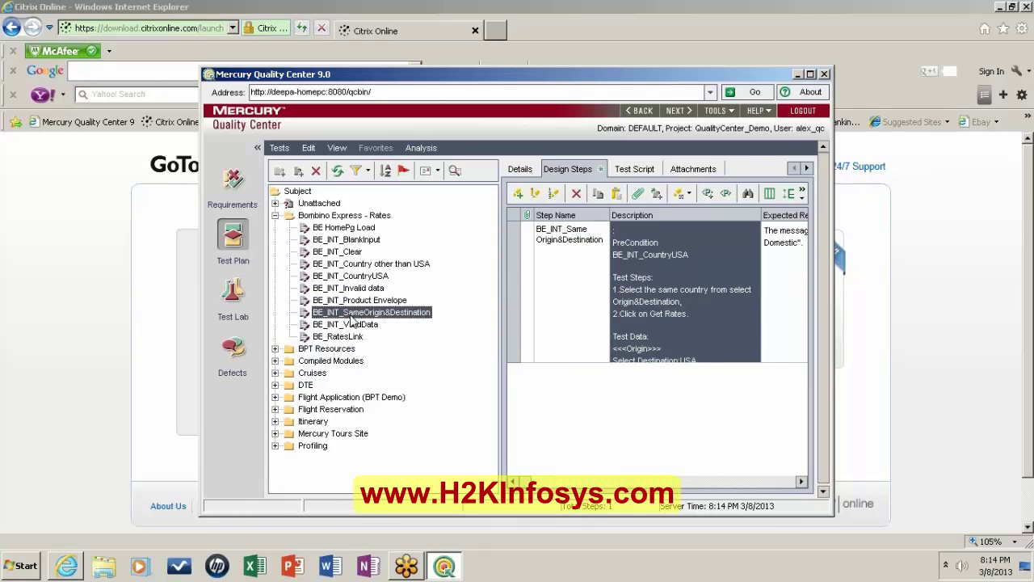
pyautogui.click(351, 326)
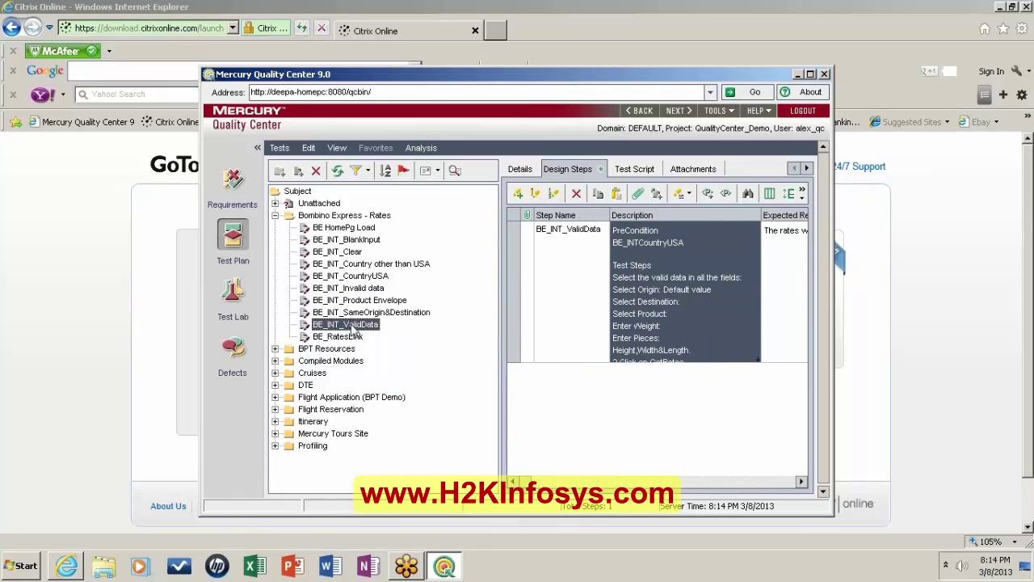
pyautogui.click(636, 339)
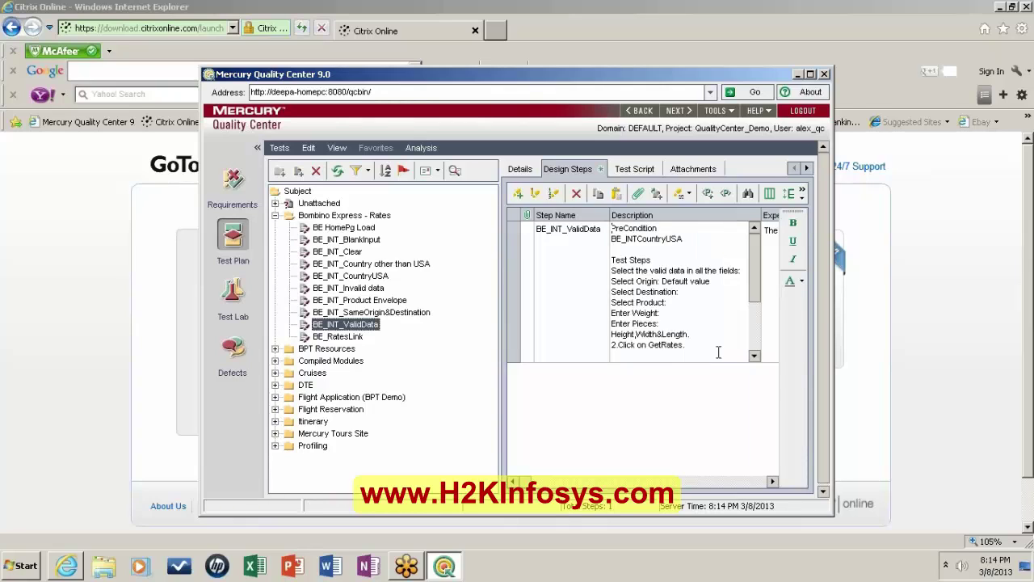
pyautogui.click(754, 356)
pyautogui.click(754, 356)
pyautogui.click(754, 356)
pyautogui.click(754, 356)
pyautogui.click(754, 356)
pyautogui.click(754, 356)
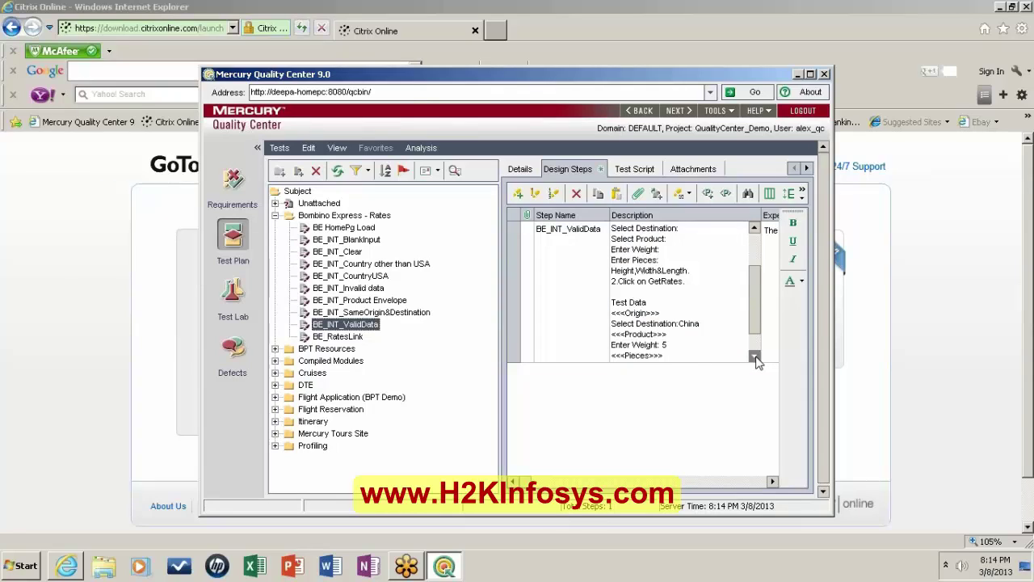
pyautogui.click(754, 356)
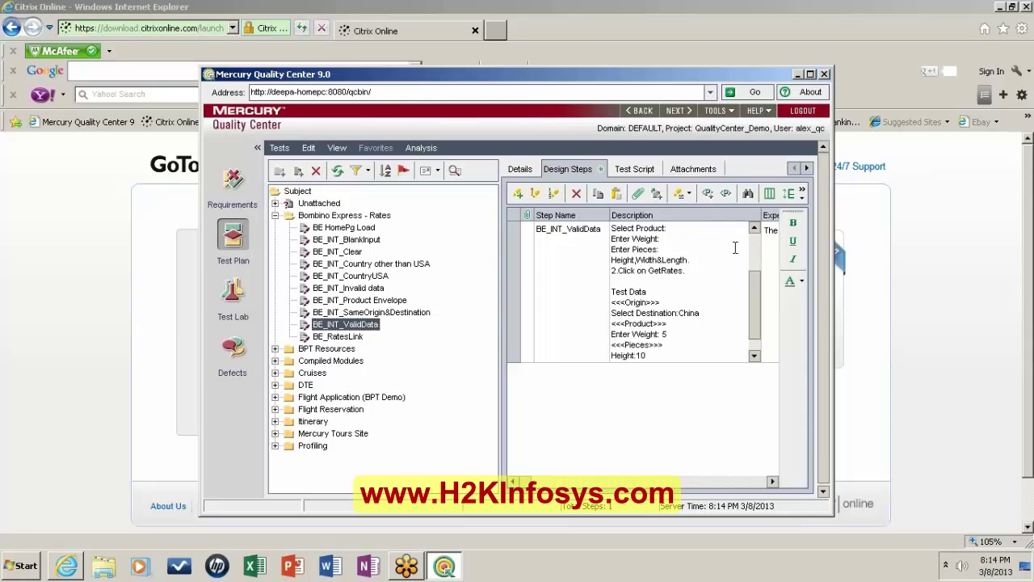
# Insert a <<<weight>>> parameter after 'Enter Weight: 5' in BE_INT_ValidData's description.
pyautogui.click(707, 195)
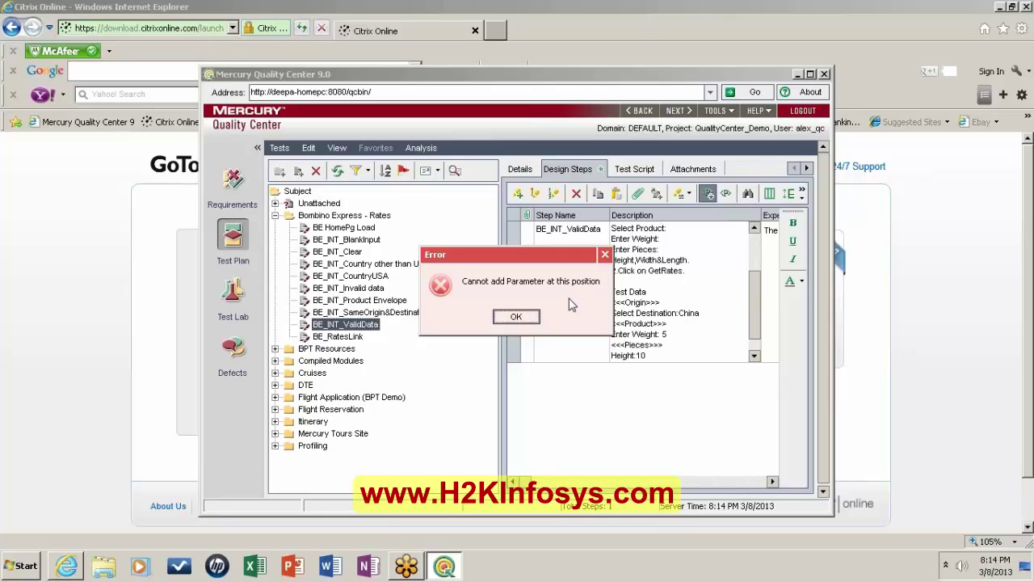
pyautogui.click(516, 317)
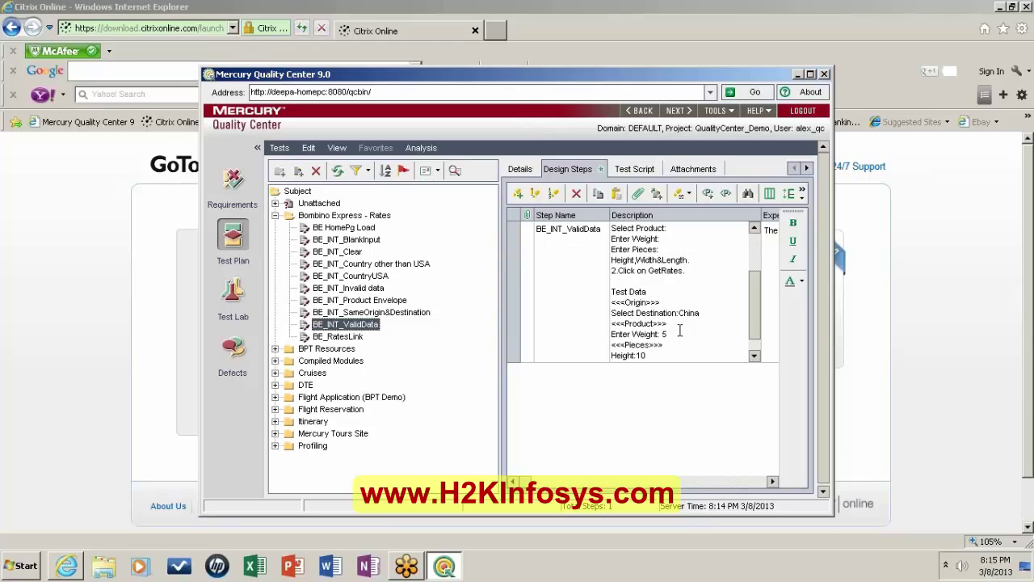
pyautogui.click(707, 195)
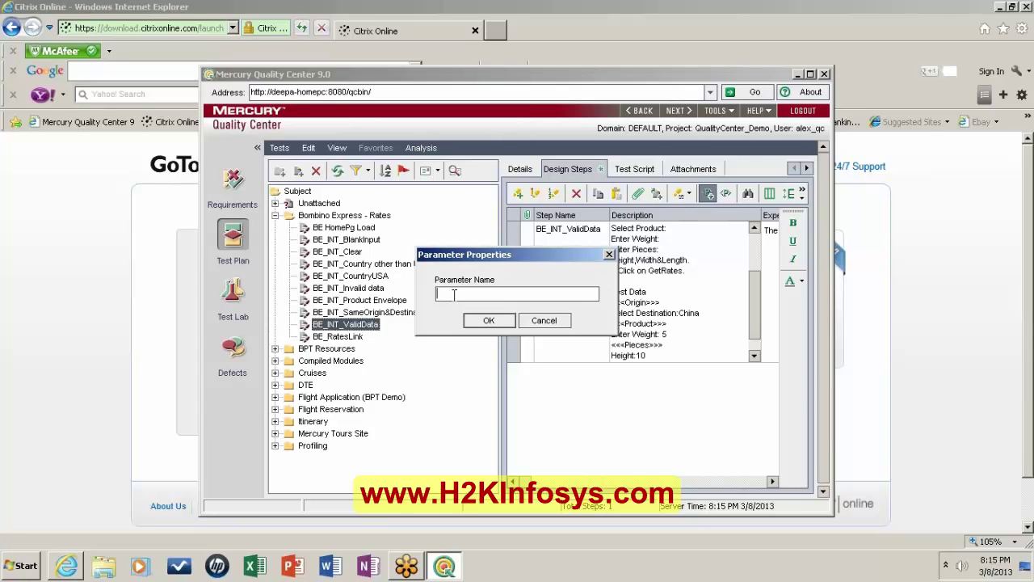
pyautogui.write('weight')
pyautogui.click(489, 320)
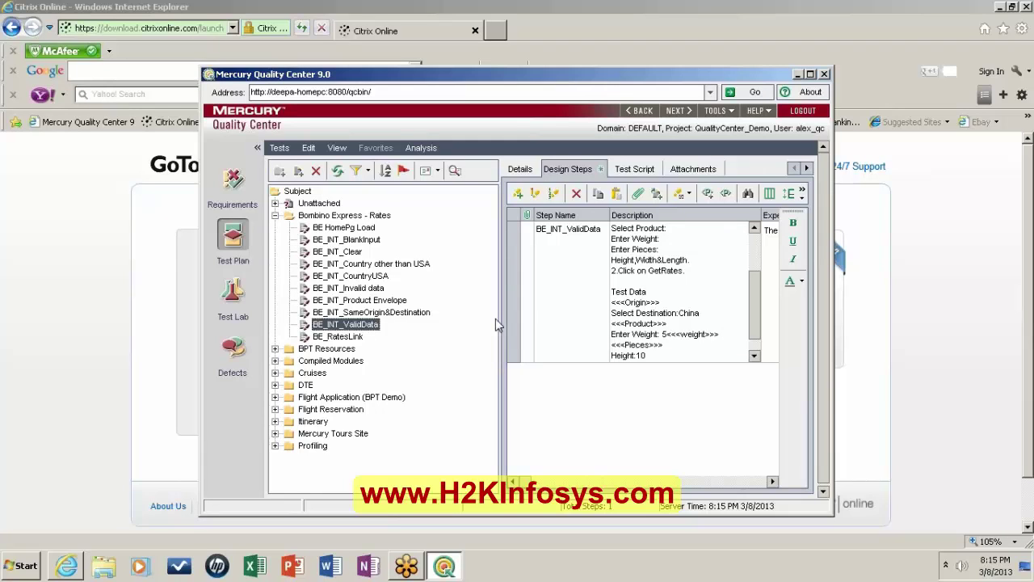
pyautogui.hotkey('alt', 'Tab')
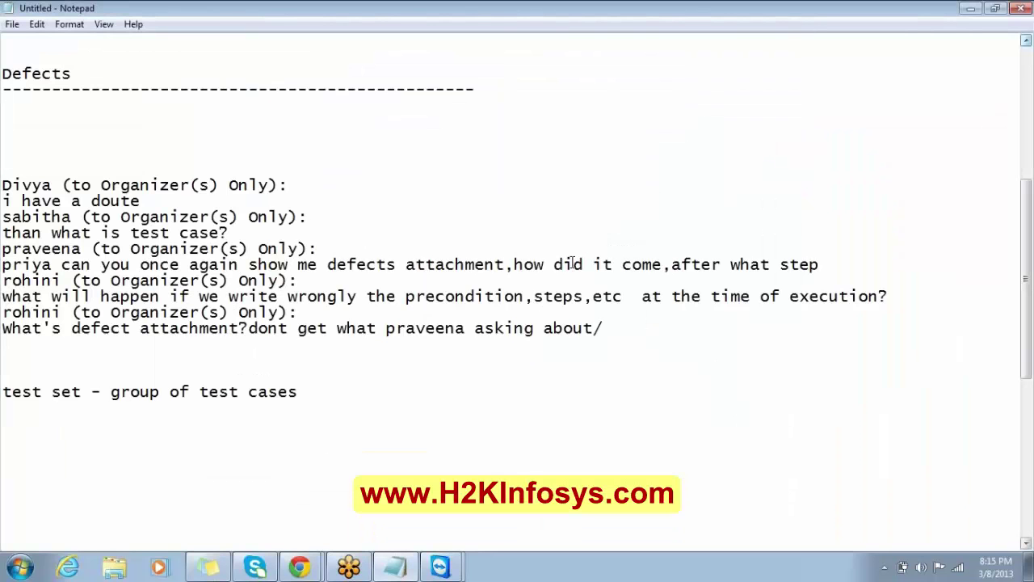
# Delete the first sender line and its 'i have a doute' question from the notes.
pyautogui.moveTo(130, 201); pyautogui.dragTo(3, 183)
pyautogui.click(146, 201)
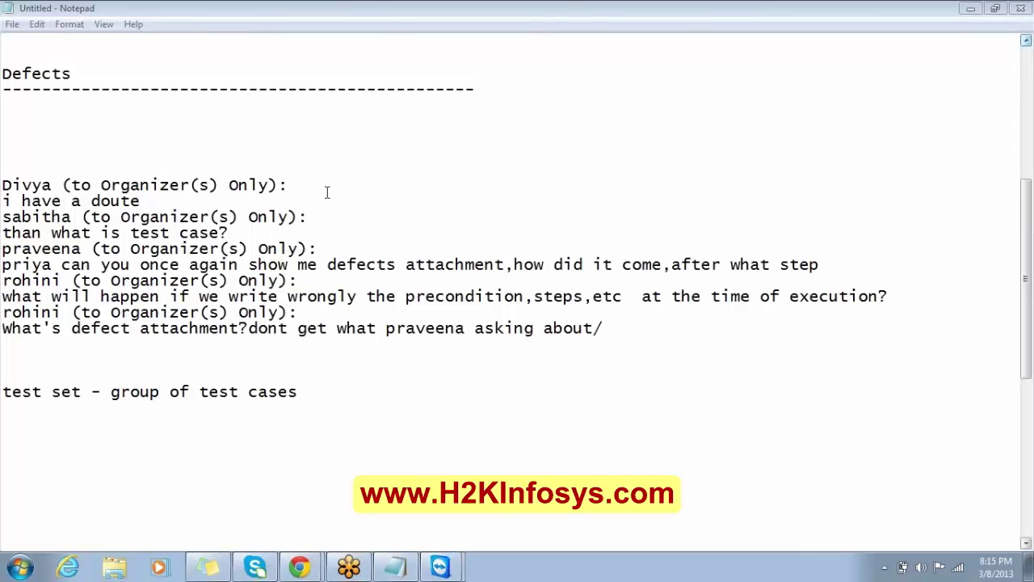
pyautogui.moveTo(167, 199); pyautogui.dragTo(3, 171)
pyautogui.press('Delete')
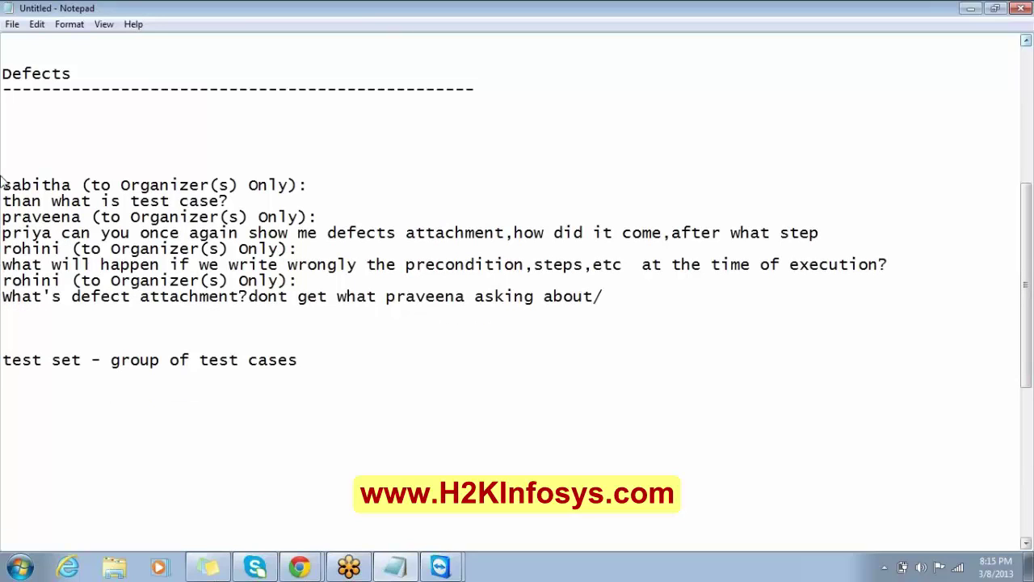
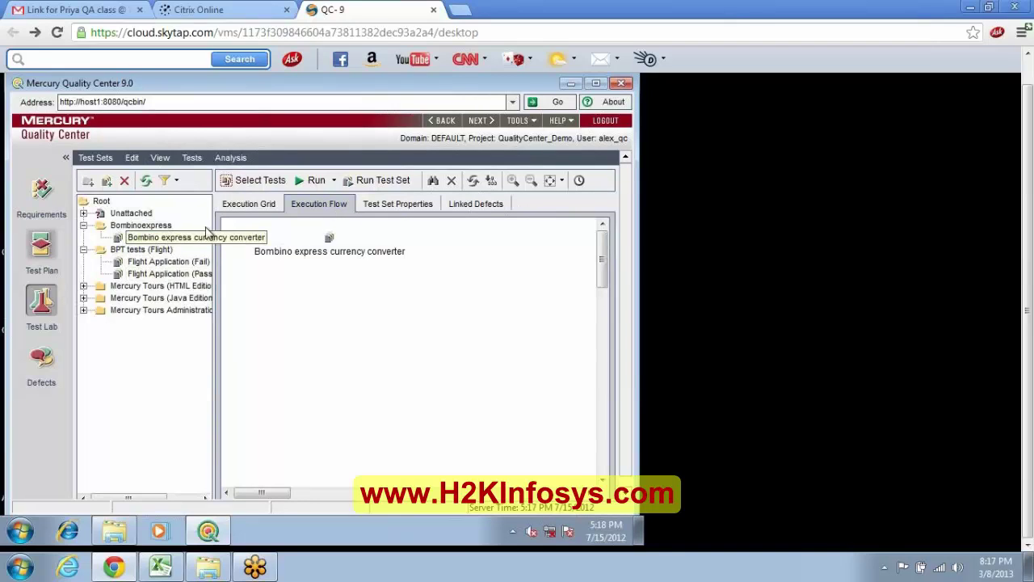
# Show the Bombino express currency converter test set in its empty Execution Grid.
pyautogui.click(176, 235)
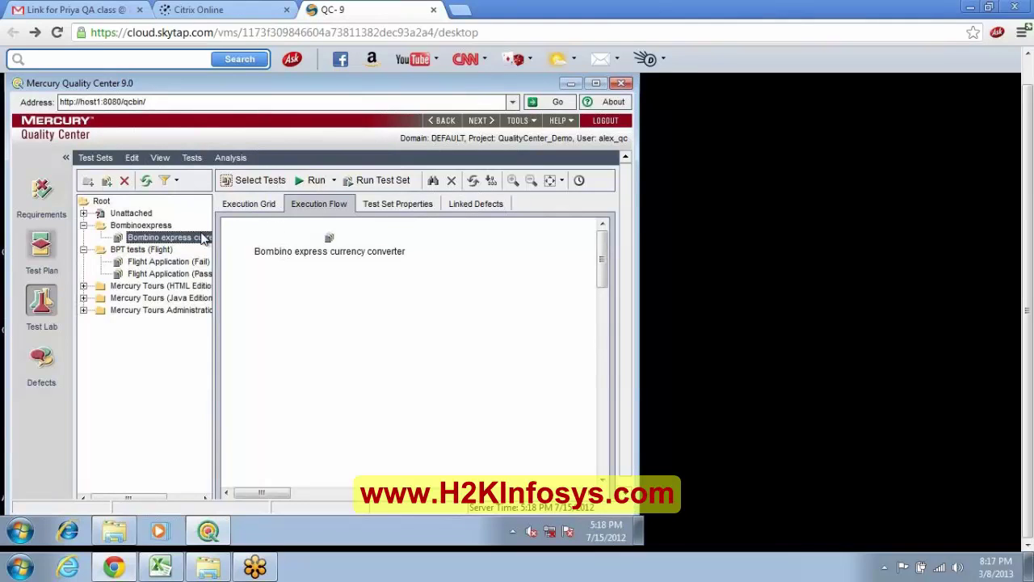
pyautogui.click(255, 207)
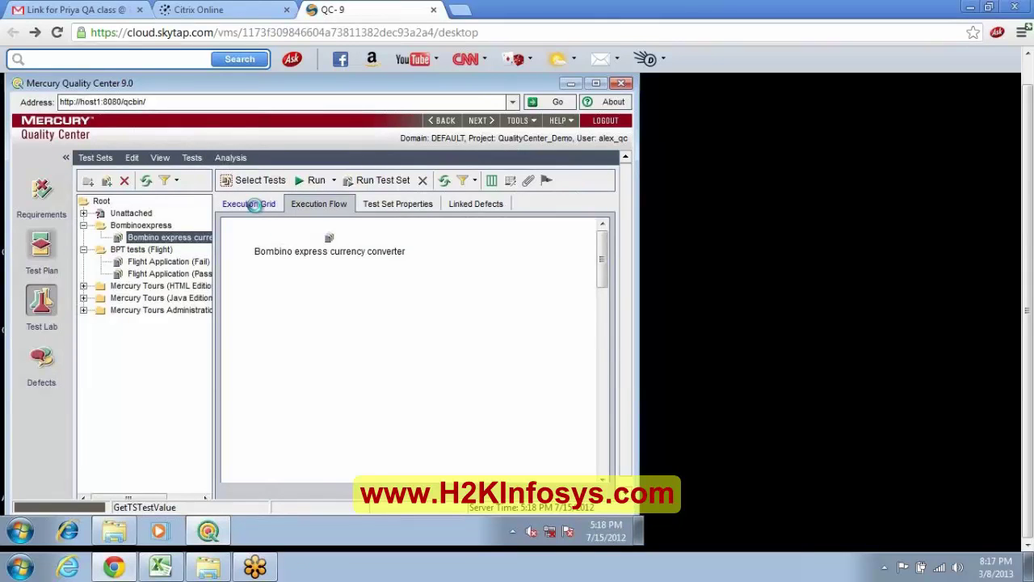
pyautogui.click(285, 241)
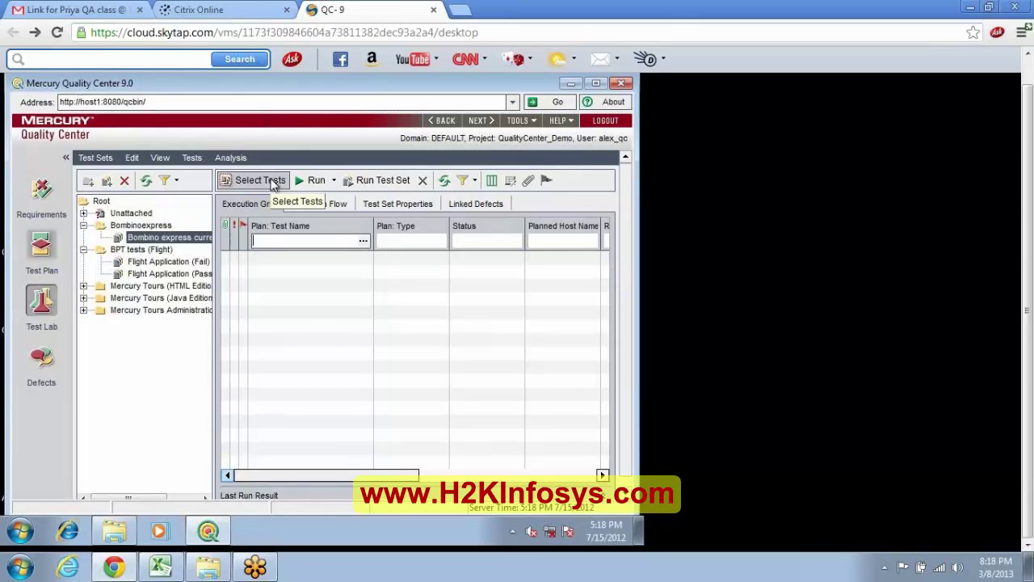
pyautogui.click(272, 184)
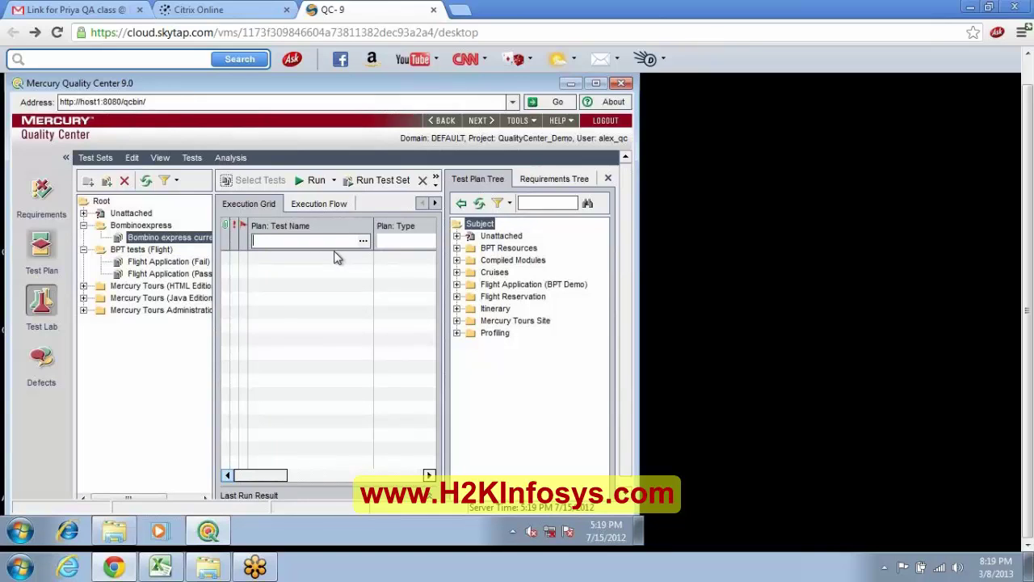
# Reselect the Bombino express currency converter test set beside the Test Plan Tree pane.
pyautogui.click(161, 236)
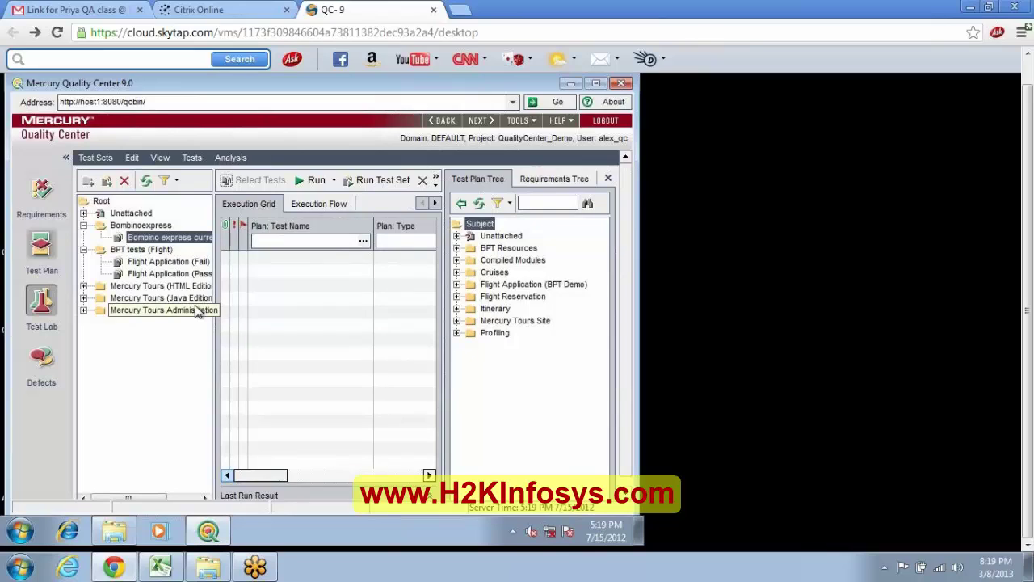
pyautogui.click(204, 240)
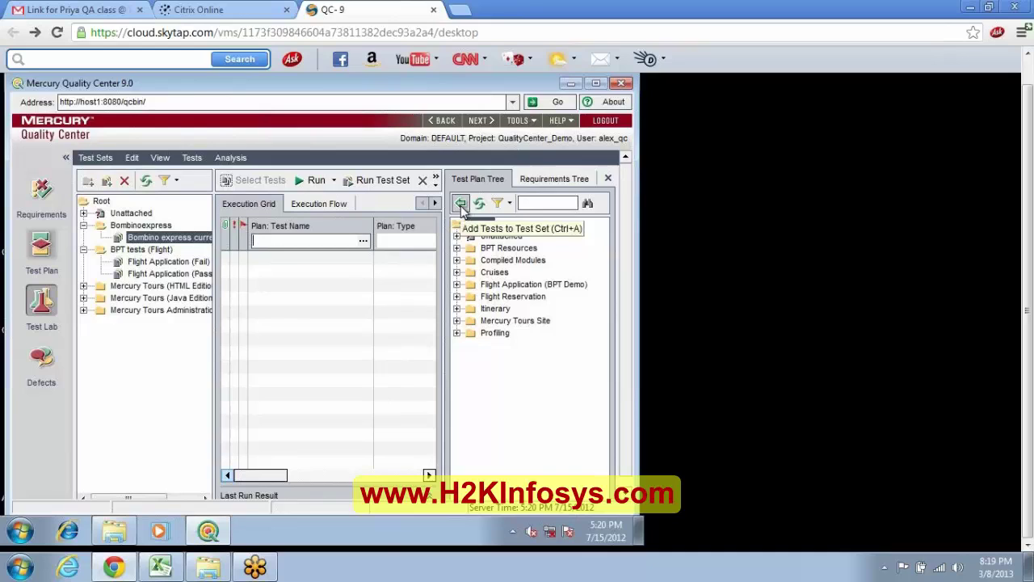
pyautogui.click(461, 206)
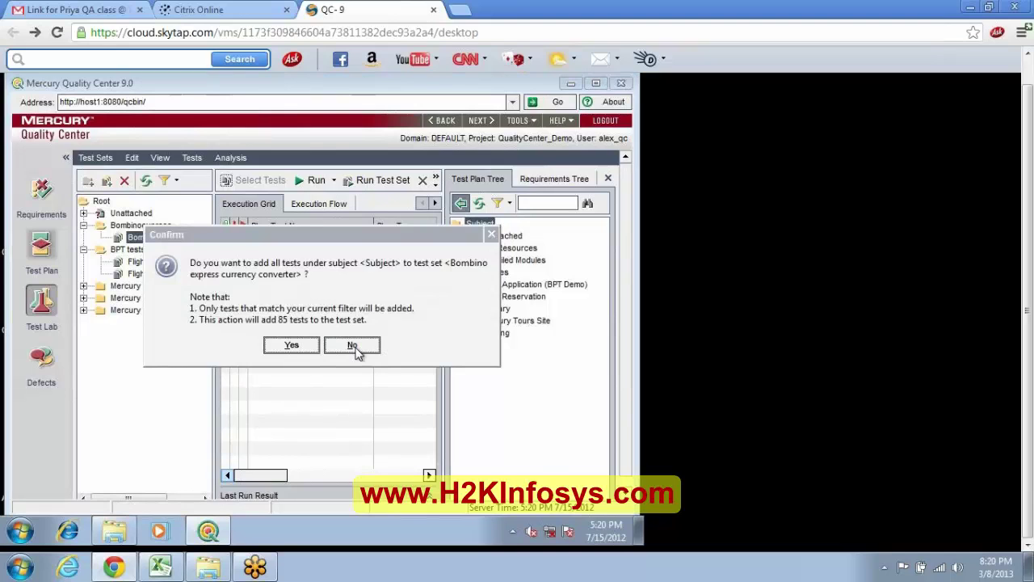
pyautogui.click(352, 345)
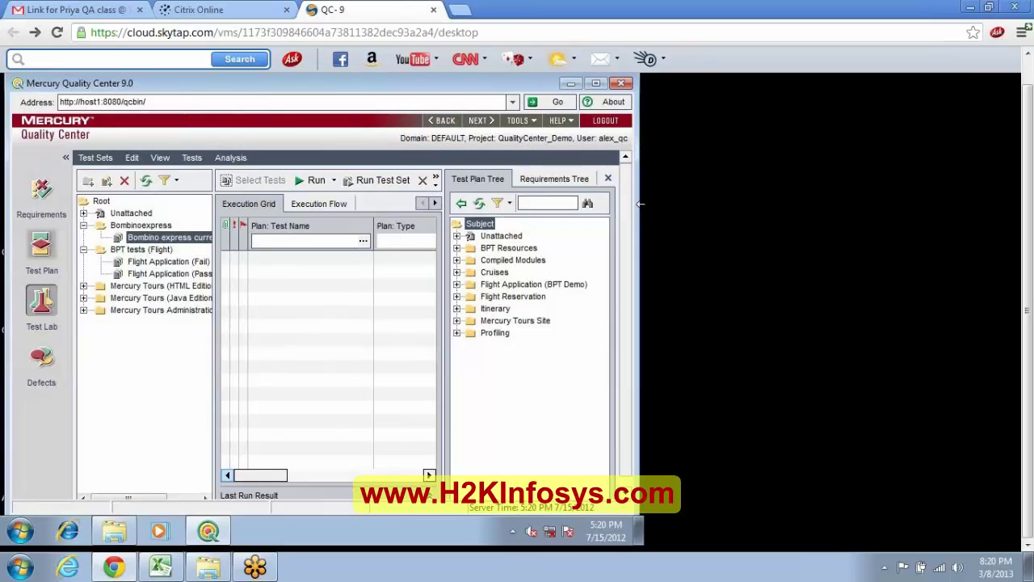
# Expand the Compiled Modules, Unattached, BPT Resources and Cruises folders in the Test Plan Tree.
pyautogui.click(456, 261)
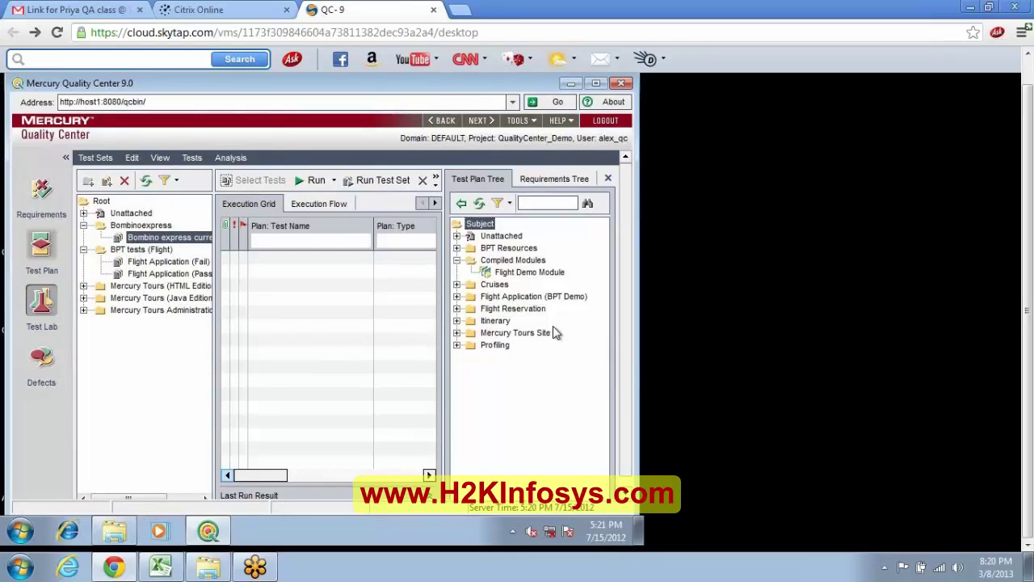
pyautogui.click(456, 235)
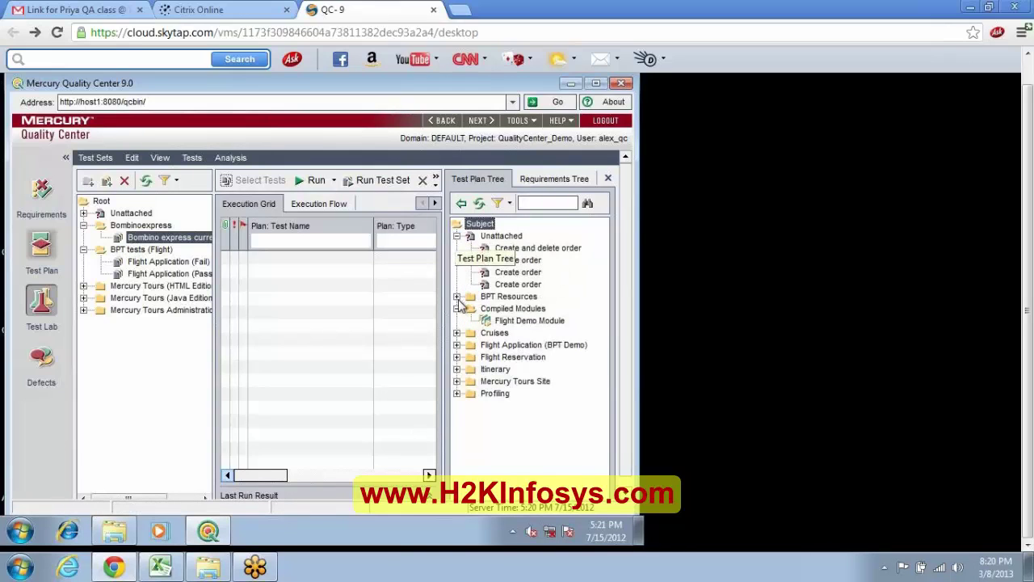
pyautogui.click(457, 296)
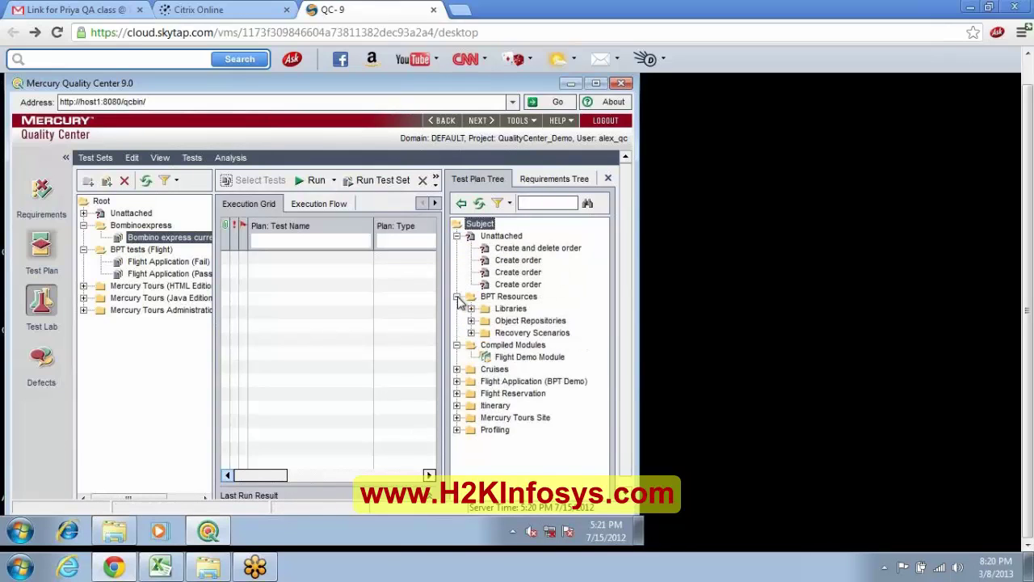
pyautogui.click(456, 369)
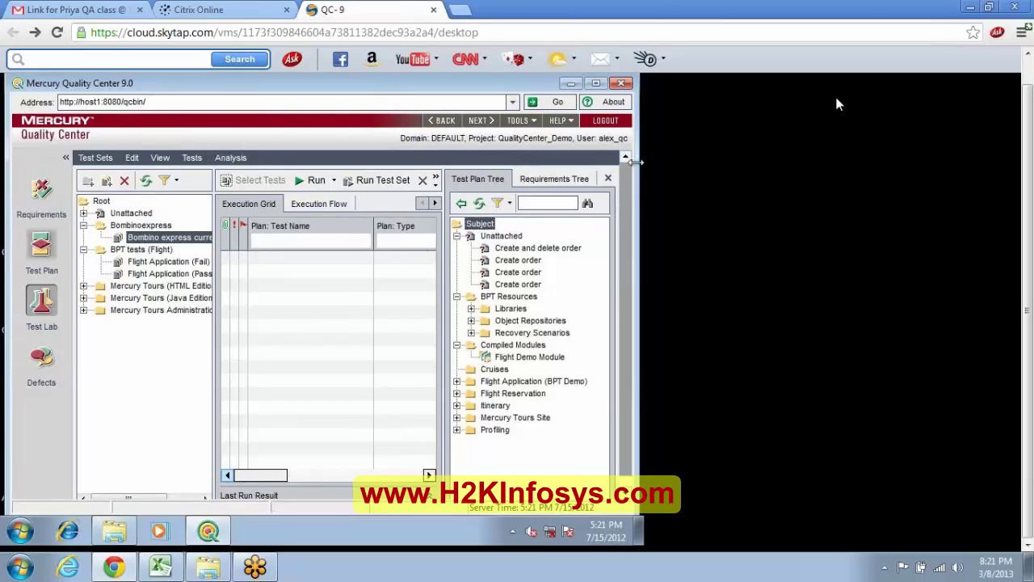
# Open and dismiss the Chrome browser menu, bringing the Notepad notes forward.
pyautogui.click(1023, 38)
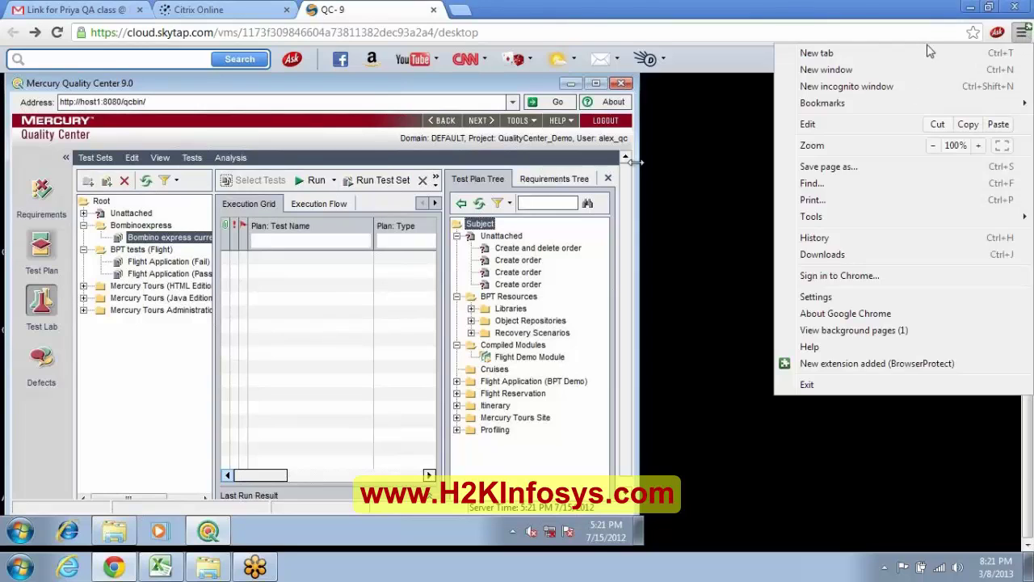
pyautogui.click(754, 138)
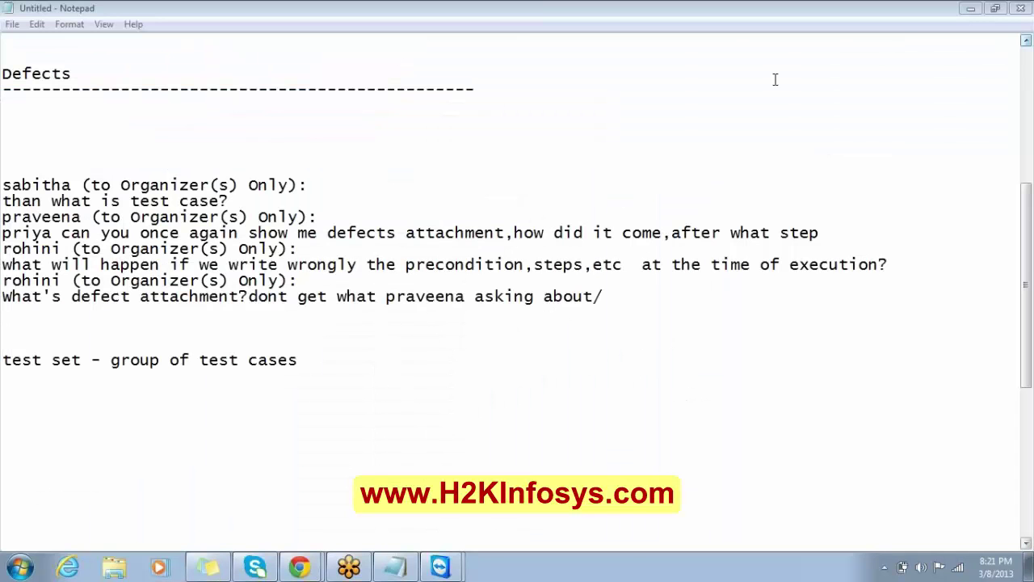
# Highlight the 'what is a test case' question in Notepad, then reveal the desktop.
pyautogui.click(504, 142)
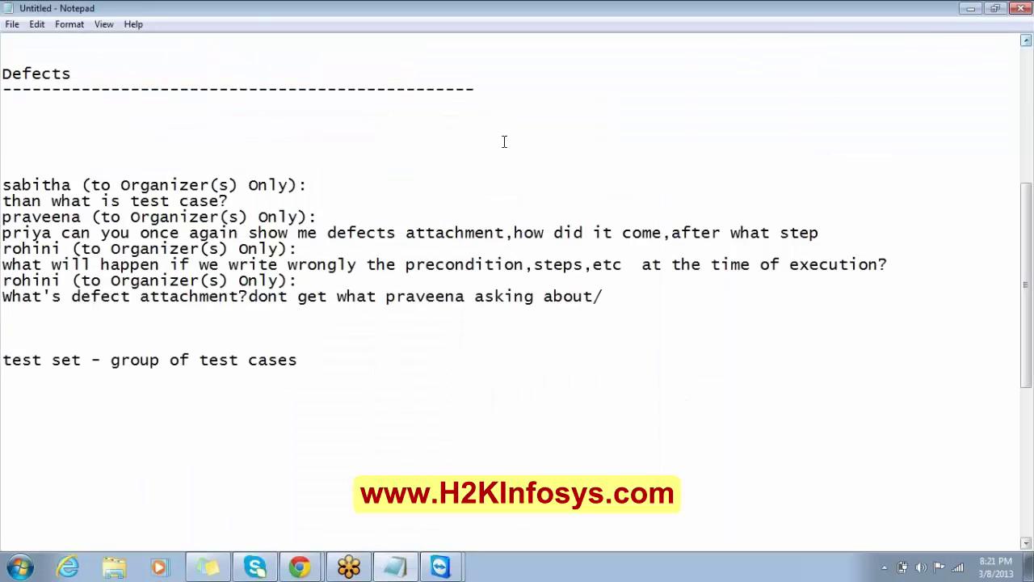
pyautogui.moveTo(234, 199); pyautogui.dragTo(60, 175)
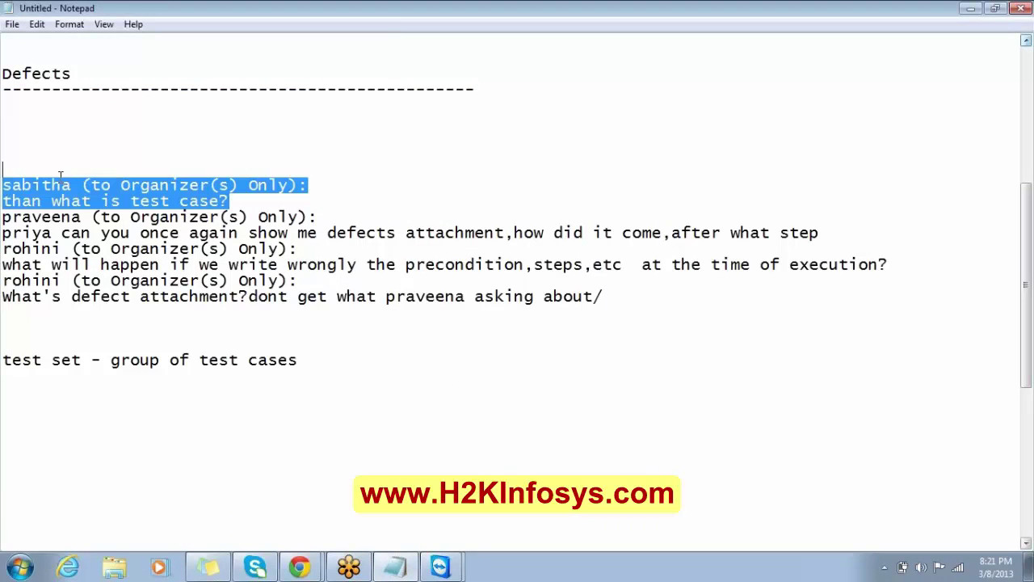
pyautogui.click(43, 122)
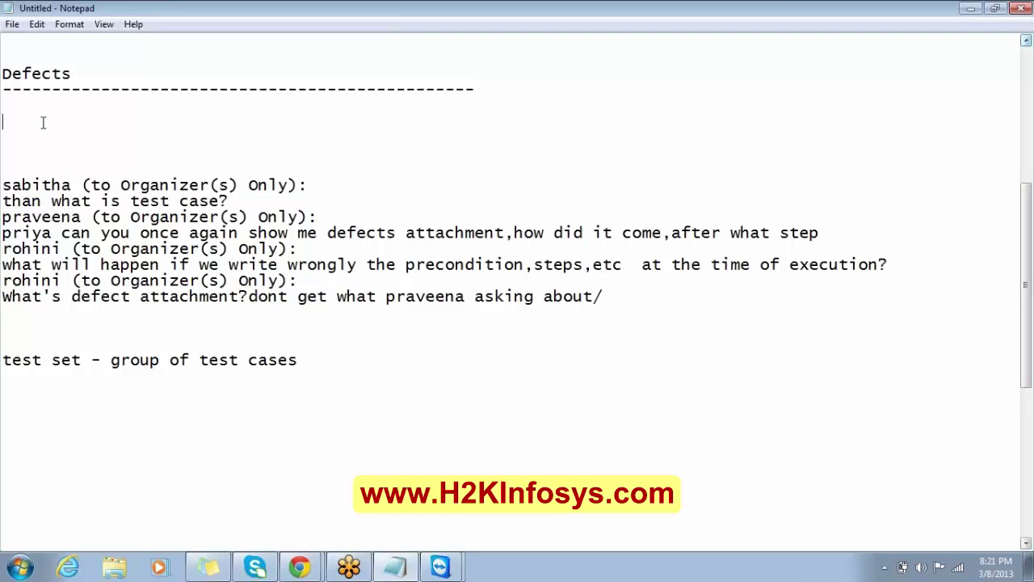
pyautogui.press('super+d')
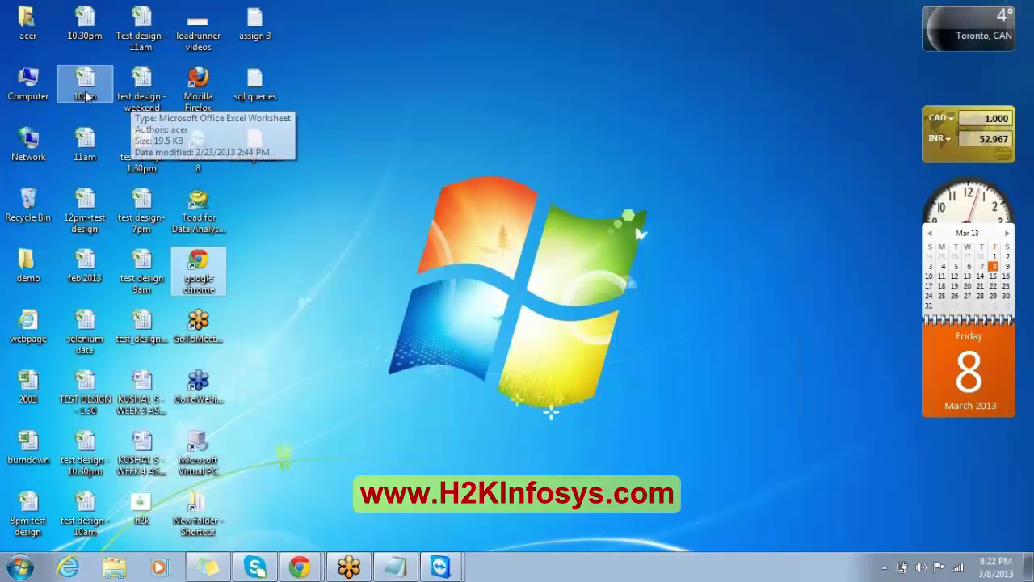
# Open the test design 1.30pm workbook on its Test case sheet.
pyautogui.click(139, 157)
pyautogui.doubleClick(138, 159)
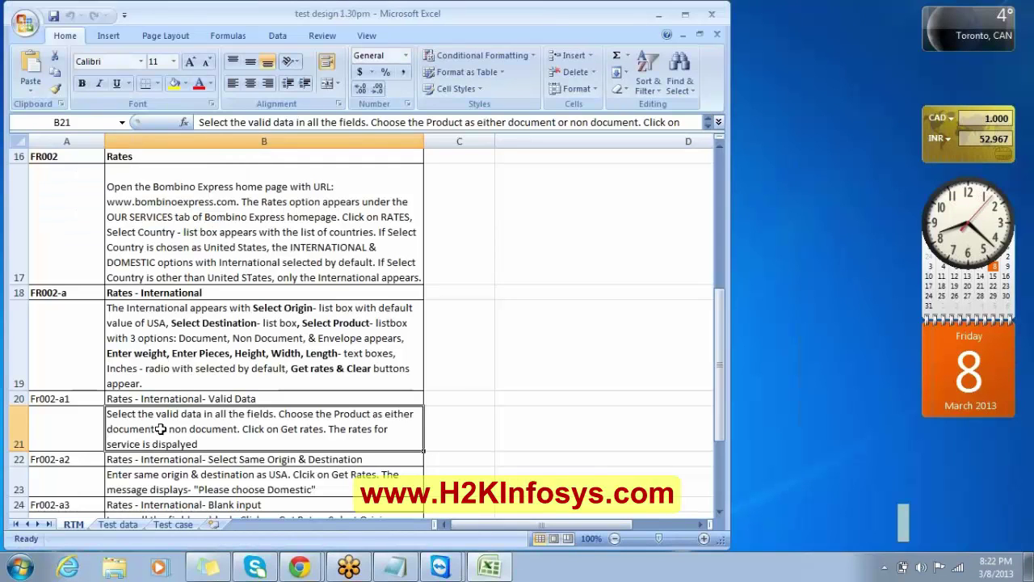
pyautogui.click(172, 524)
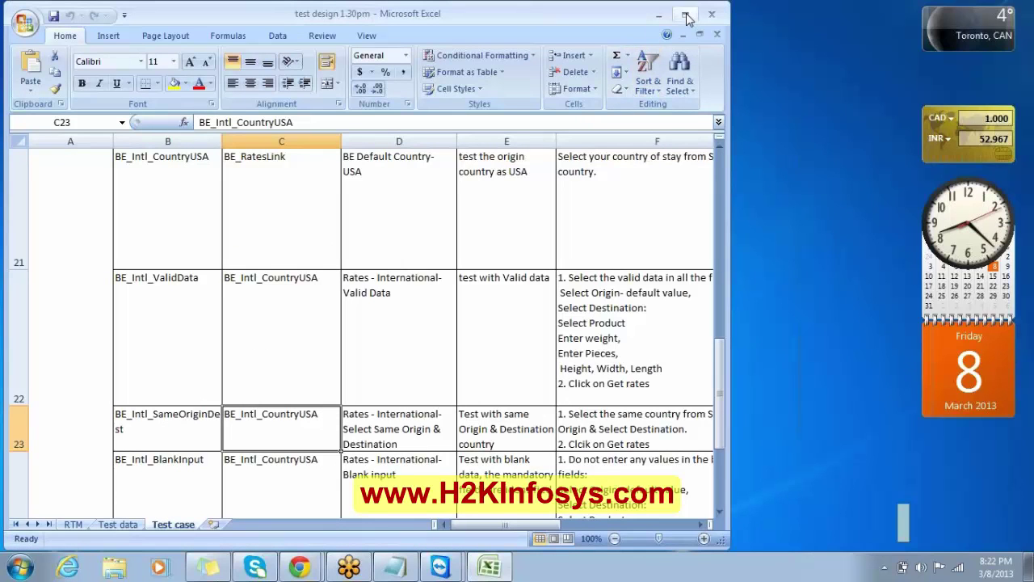
# Review the test case IDs in B17:B20 and names in D17:D20, e.g. BE_HomePageLoad.
pyautogui.click(140, 224)
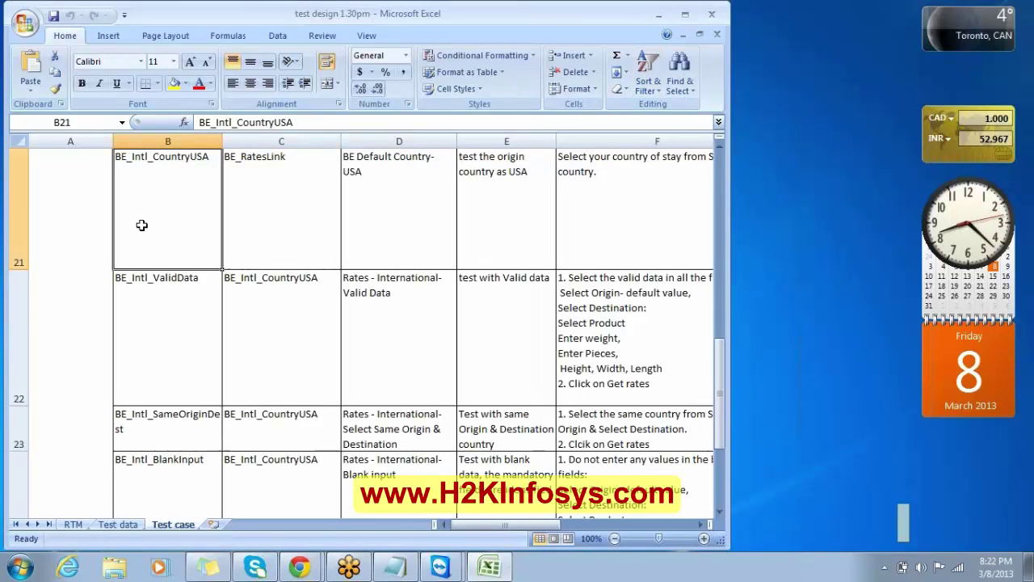
pyautogui.press('Up')
pyautogui.press('Up')
pyautogui.press('Up')
pyautogui.press('Up')
pyautogui.press('Up')
pyautogui.press('Up')
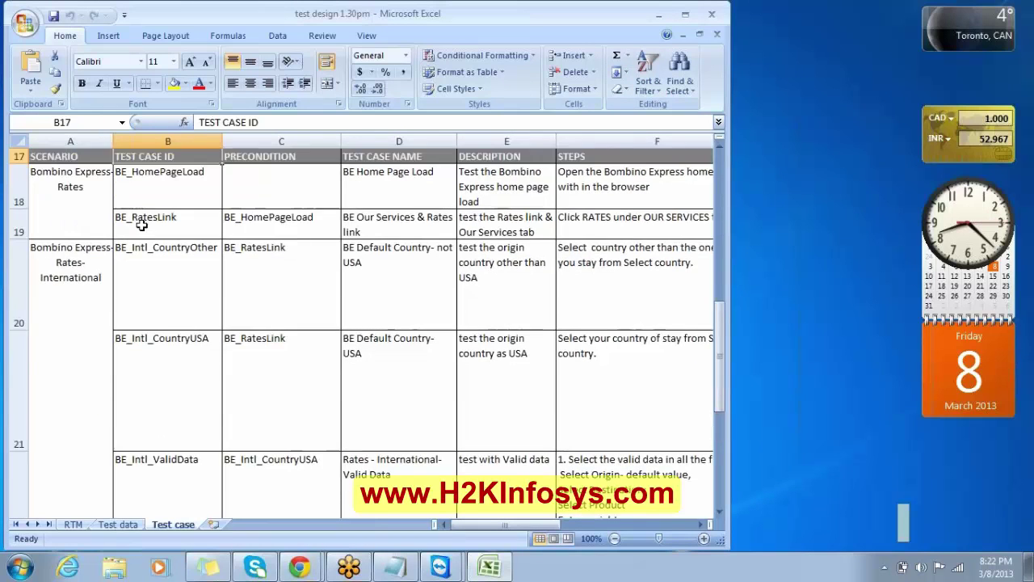
pyautogui.moveTo(150, 188); pyautogui.dragTo(166, 357)
pyautogui.moveTo(393, 190); pyautogui.dragTo(397, 340)
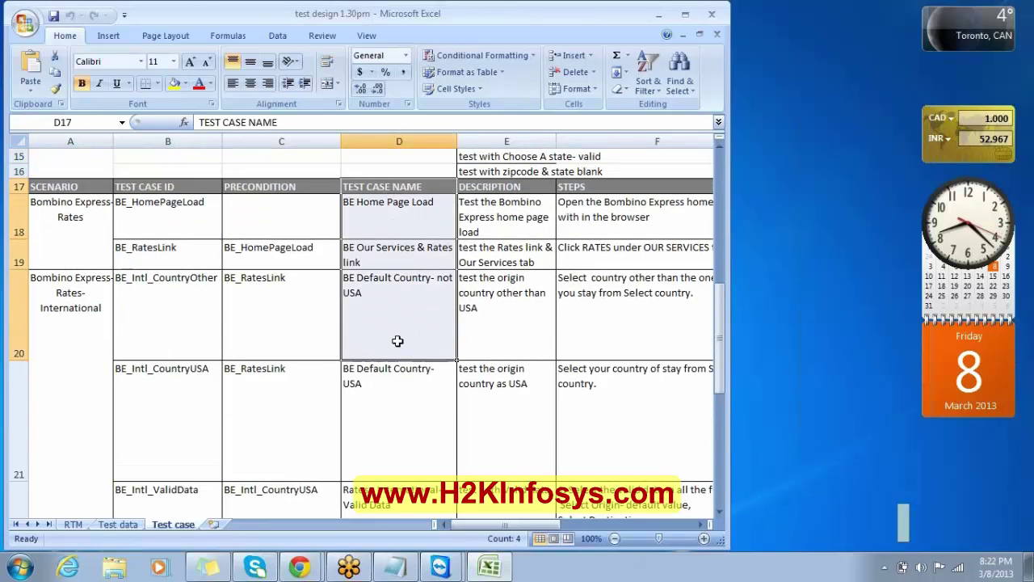
pyautogui.click(152, 233)
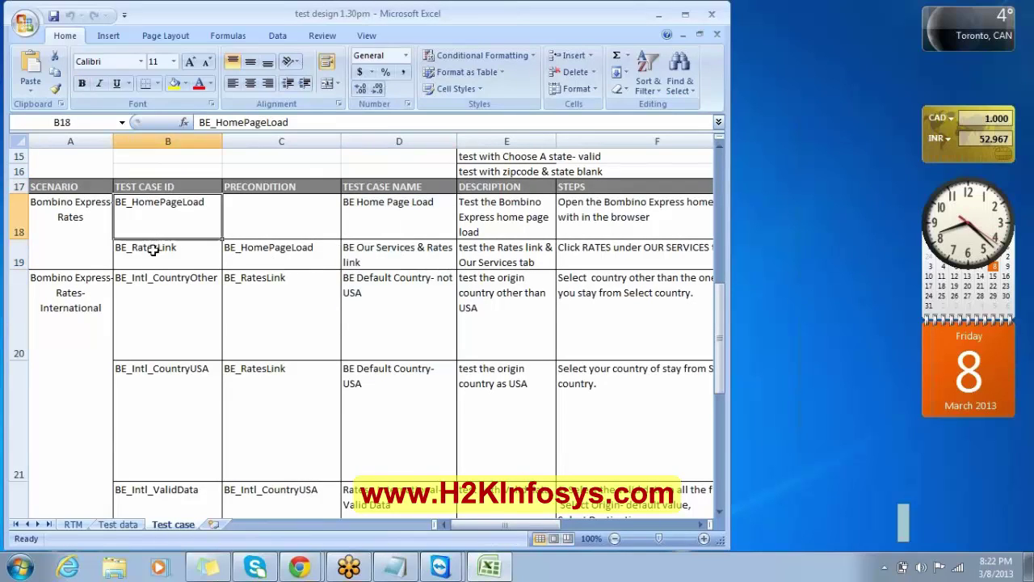
pyautogui.click(154, 252)
pyautogui.click(157, 318)
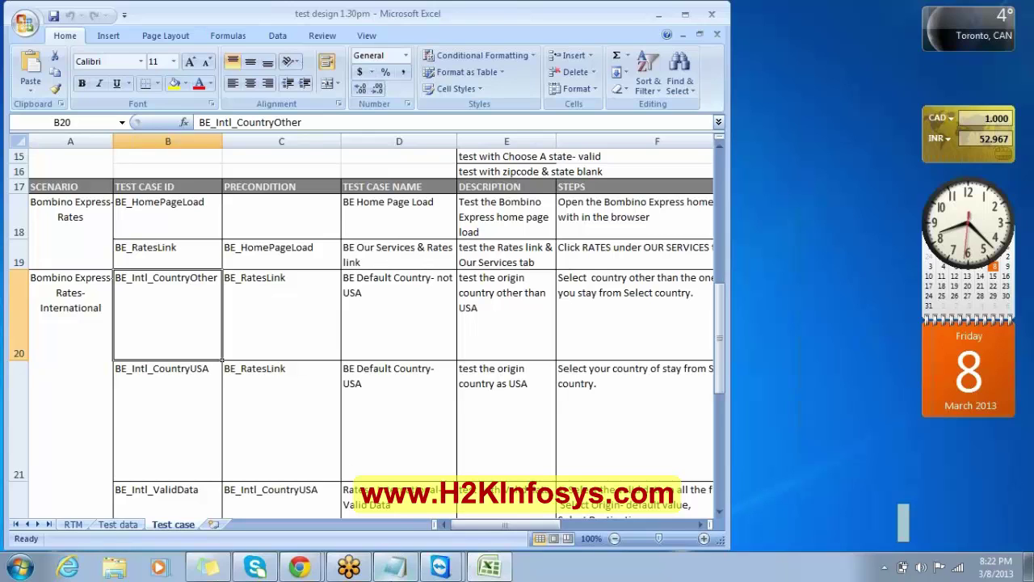
# Return to the Notepad notes and highlight the question about what a test case is.
pyautogui.click(393, 569)
pyautogui.click(450, 406)
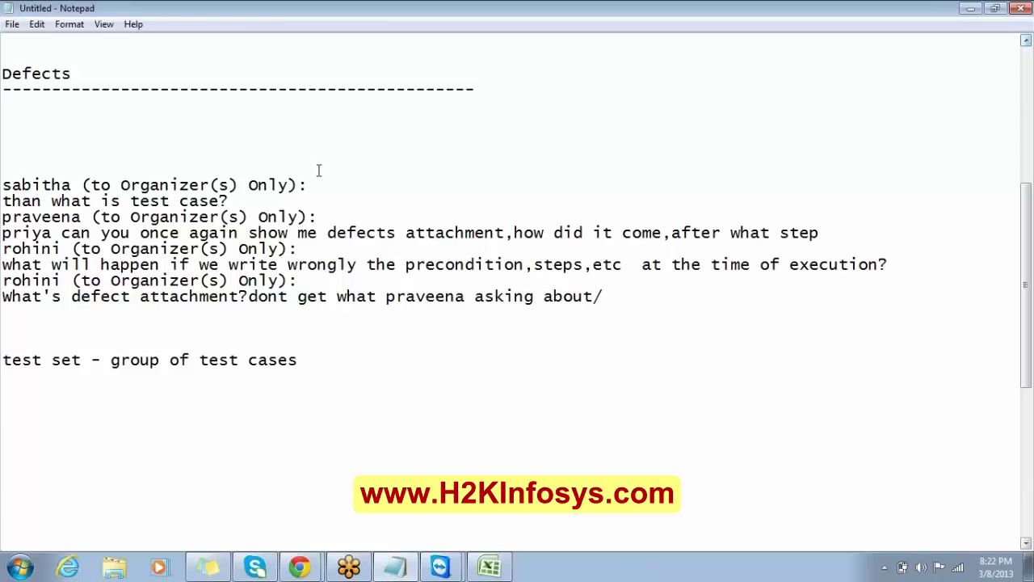
pyautogui.moveTo(231, 200); pyautogui.dragTo(105, 159)
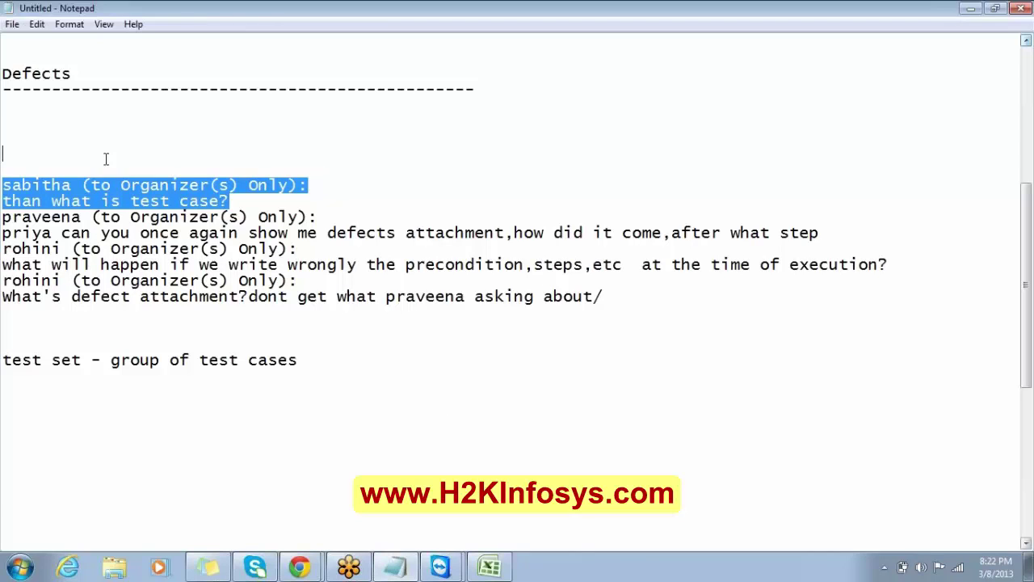